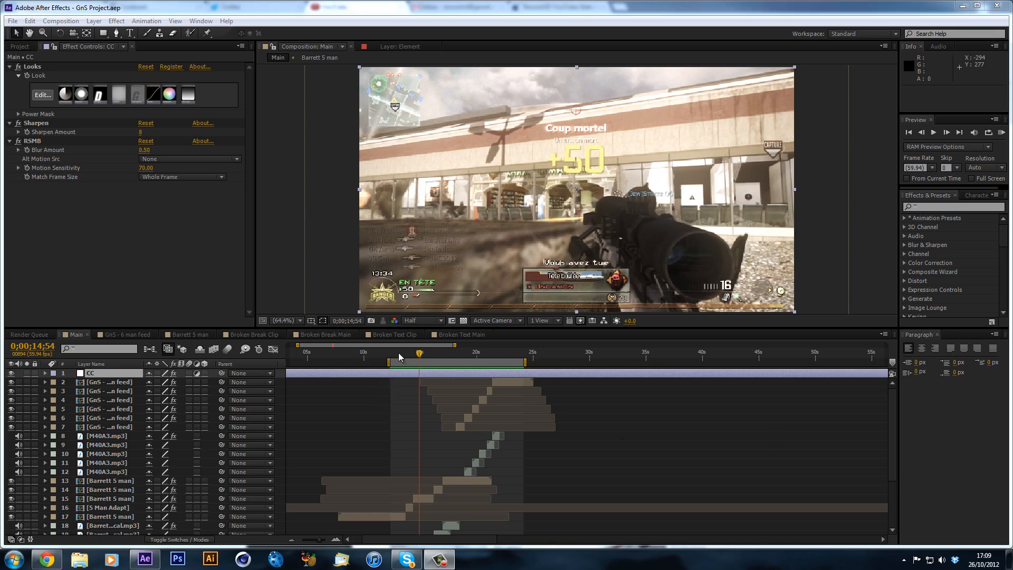
Review the Saturation, Film Grain, Diffusion and Curves settings in the CC layer's Looks effect, comparing the image with Saturation off and on.
{"action": "left_click_drag", "start_coordinate": [400, 356], "coordinate": [416, 440]}
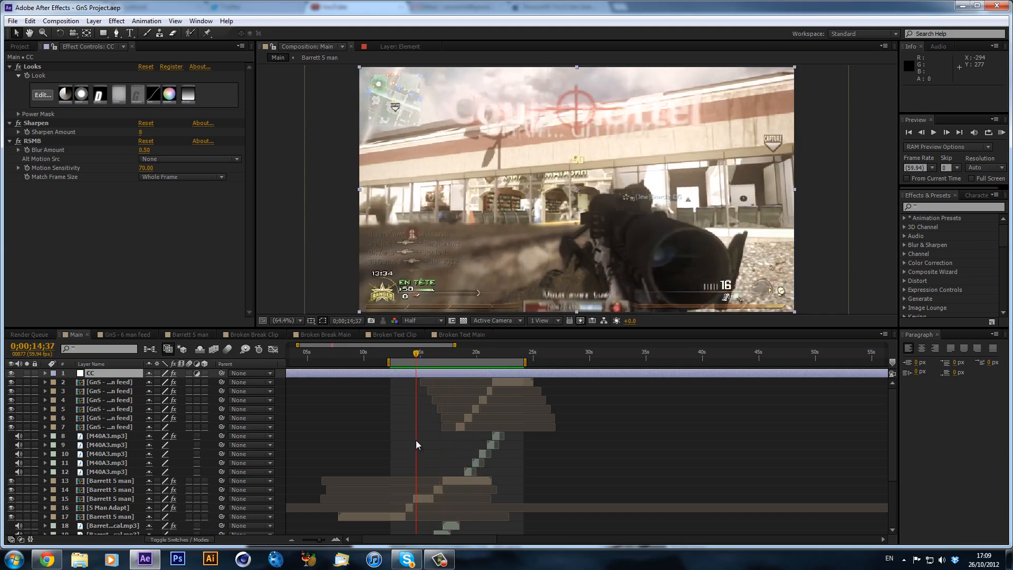
{"action": "left_click", "coordinate": [41, 95]}
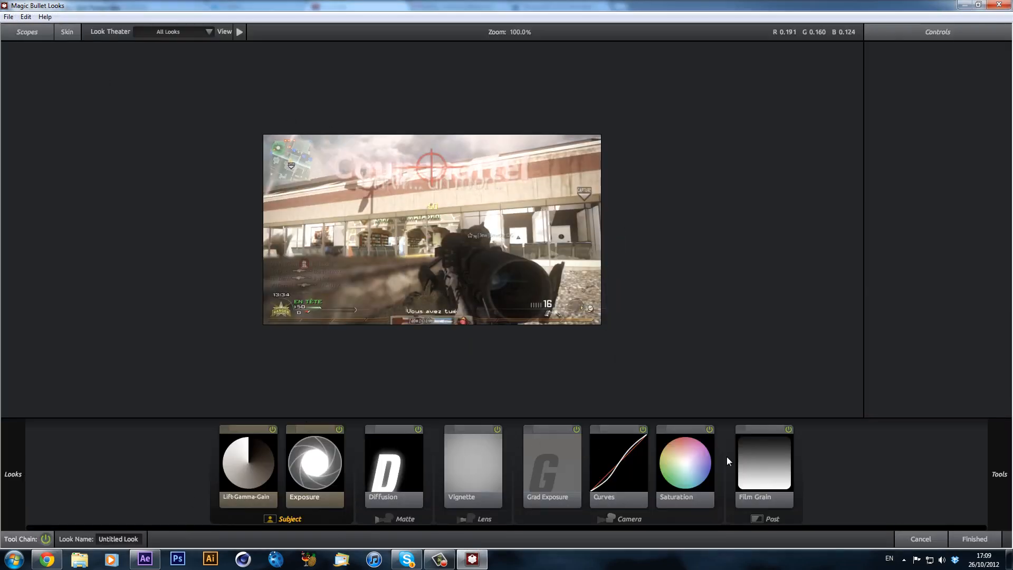
{"action": "left_click", "coordinate": [703, 477]}
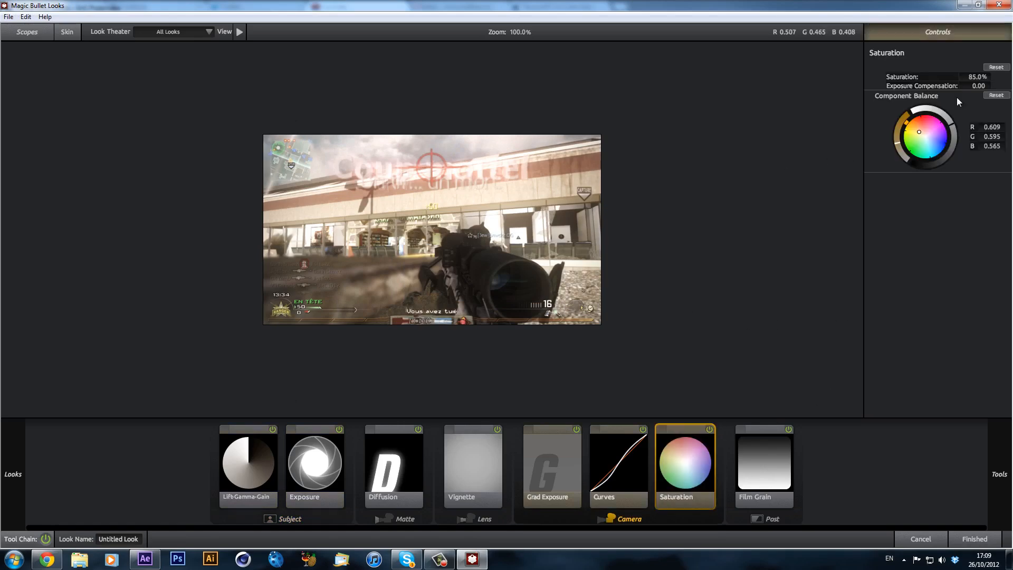
{"action": "left_click", "coordinate": [710, 429]}
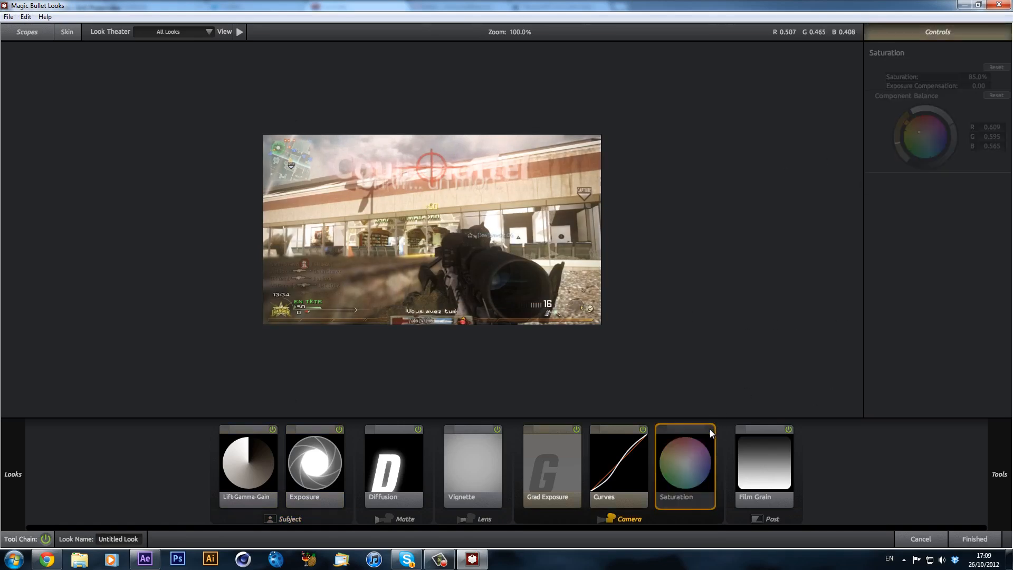
{"action": "left_click", "coordinate": [709, 430]}
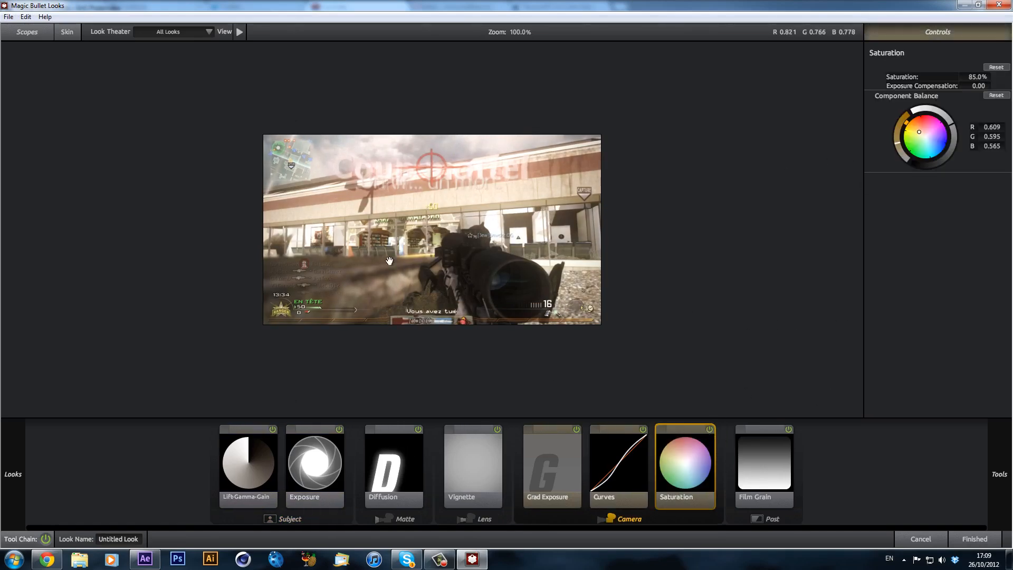
{"action": "left_click", "coordinate": [754, 455]}
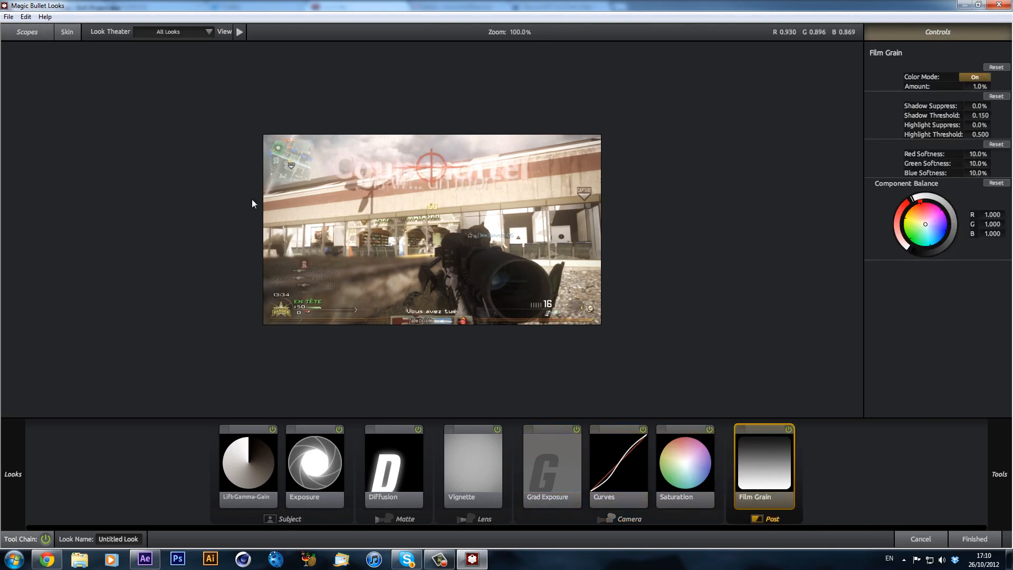
{"action": "left_click", "coordinate": [407, 455]}
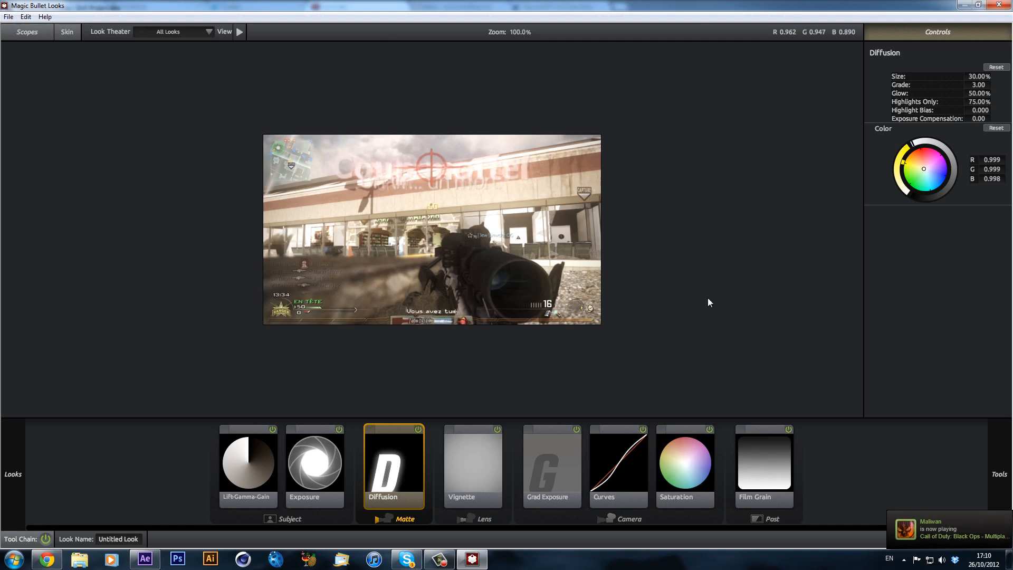
{"action": "left_click", "coordinate": [606, 466]}
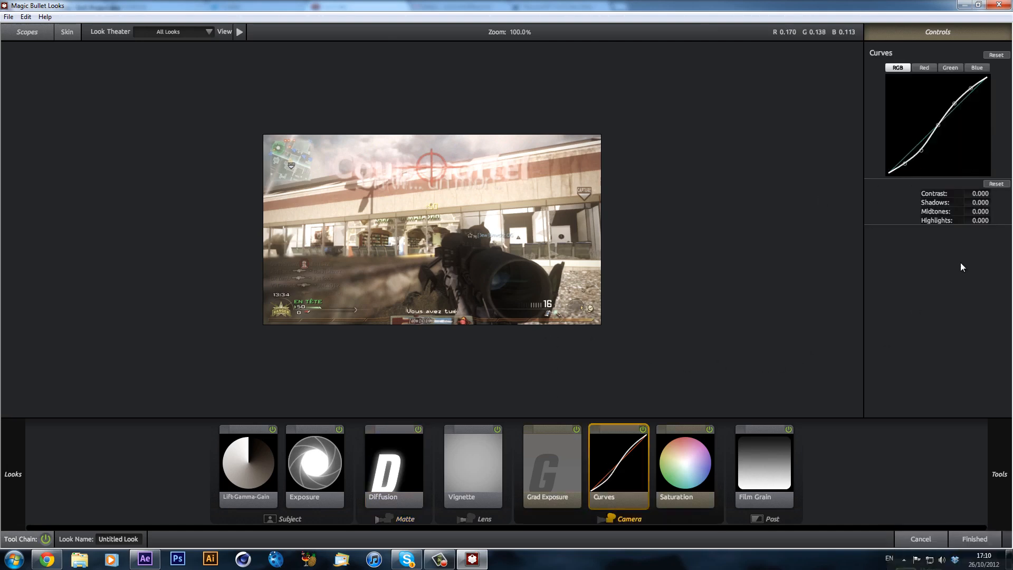
{"action": "left_click", "coordinate": [973, 539]}
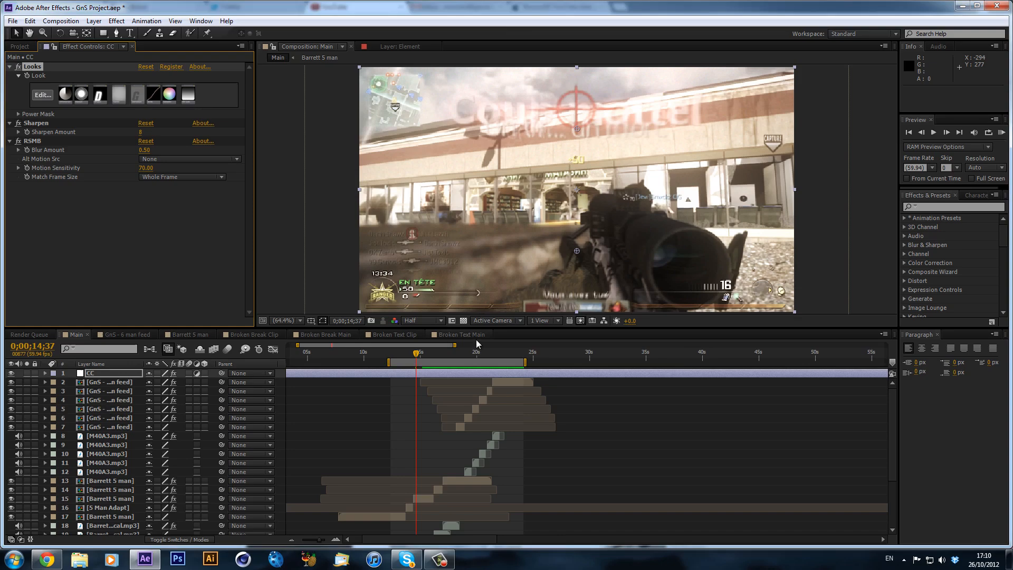
Look through the Broken Text and Broken Break compositions, and move Broken Break Main ahead of Broken Break Clip in the timeline order.
{"action": "left_click", "coordinate": [459, 335]}
{"action": "left_click", "coordinate": [390, 334]}
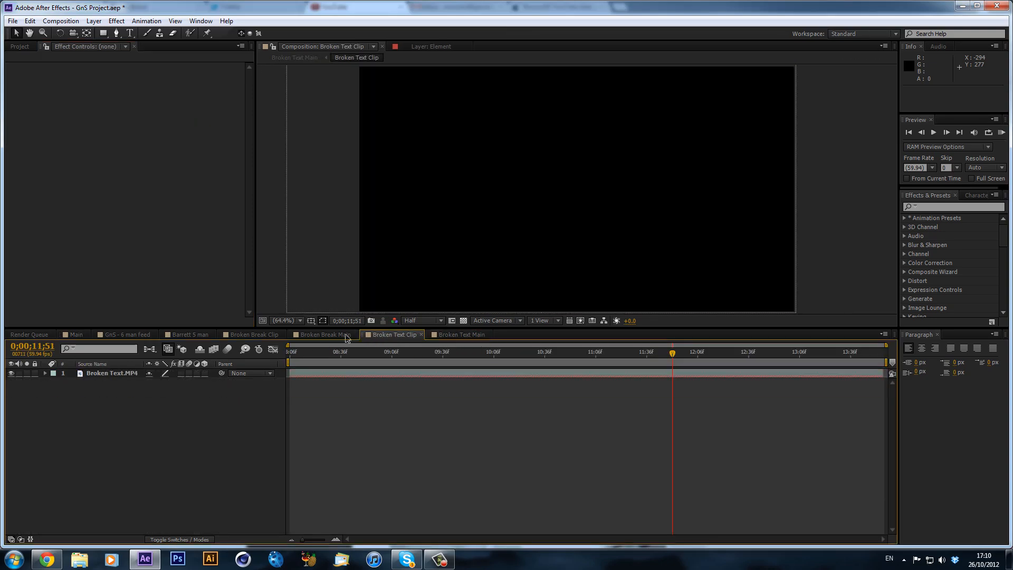
{"action": "left_click", "coordinate": [310, 337]}
{"action": "left_click", "coordinate": [460, 335]}
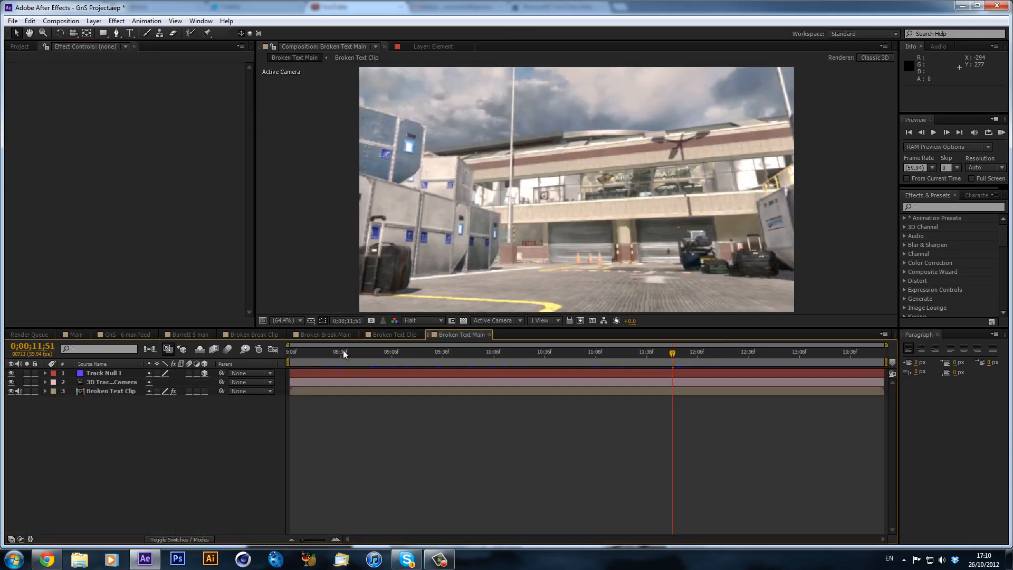
{"action": "left_click", "coordinate": [253, 334]}
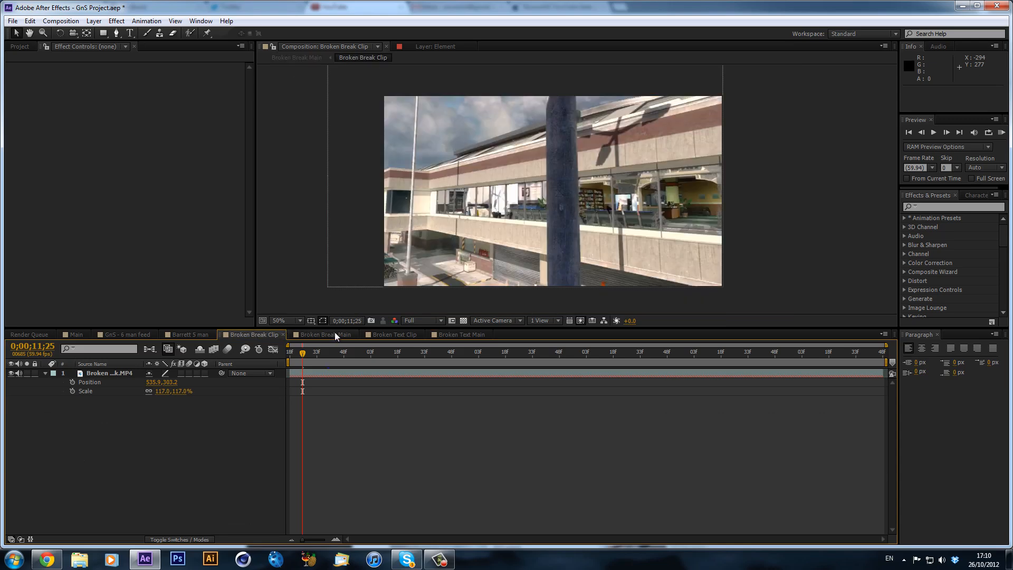
{"action": "left_click", "coordinate": [328, 334]}
{"action": "left_click_drag", "start_coordinate": [331, 338], "coordinate": [258, 335]}
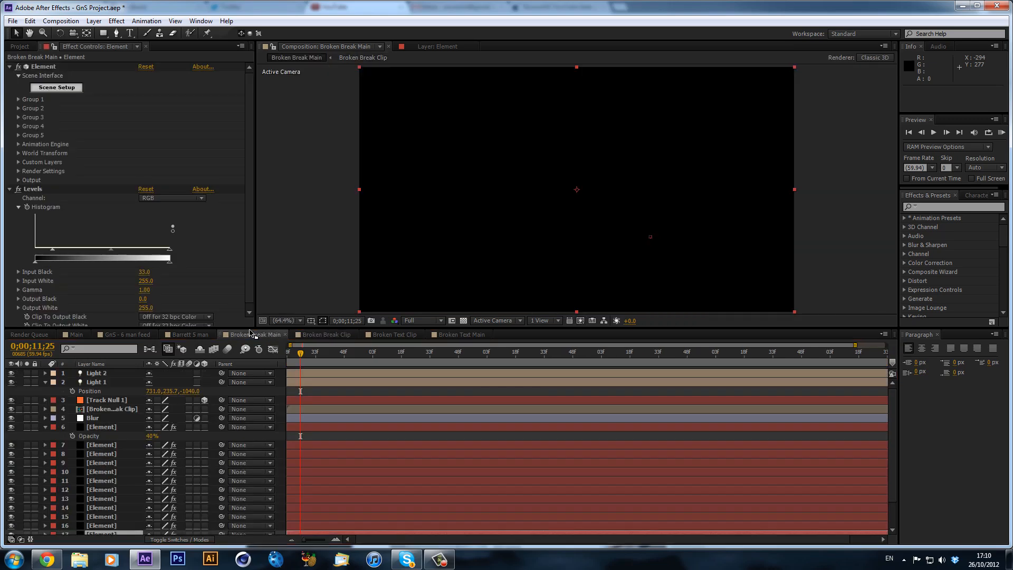
Close the timelines of the GnS - 6 man feed, Barrett 5 man, Broken Break Clip and Broken Text Clip compositions.
{"action": "left_click", "coordinate": [131, 337]}
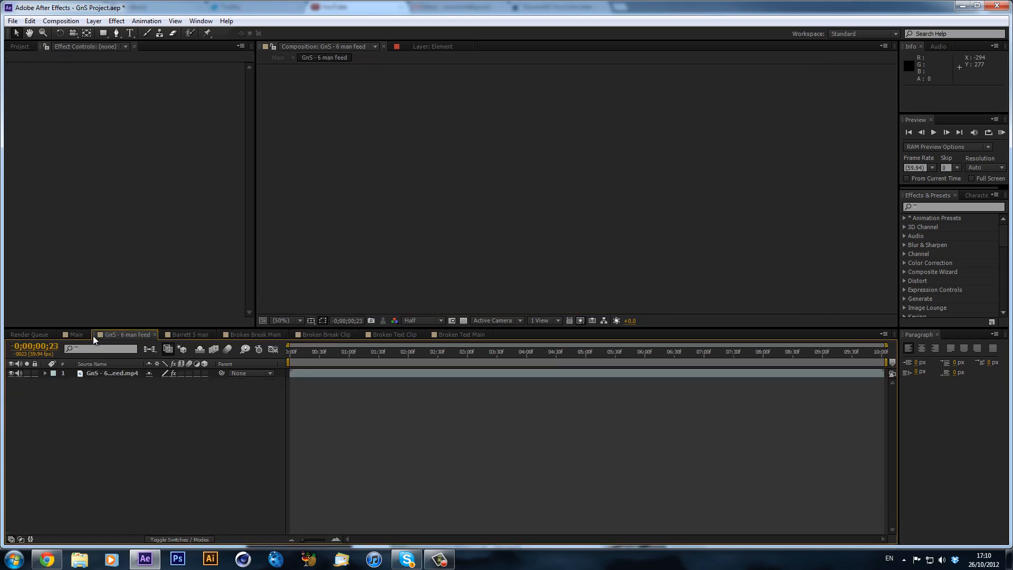
{"action": "left_click", "coordinate": [154, 333]}
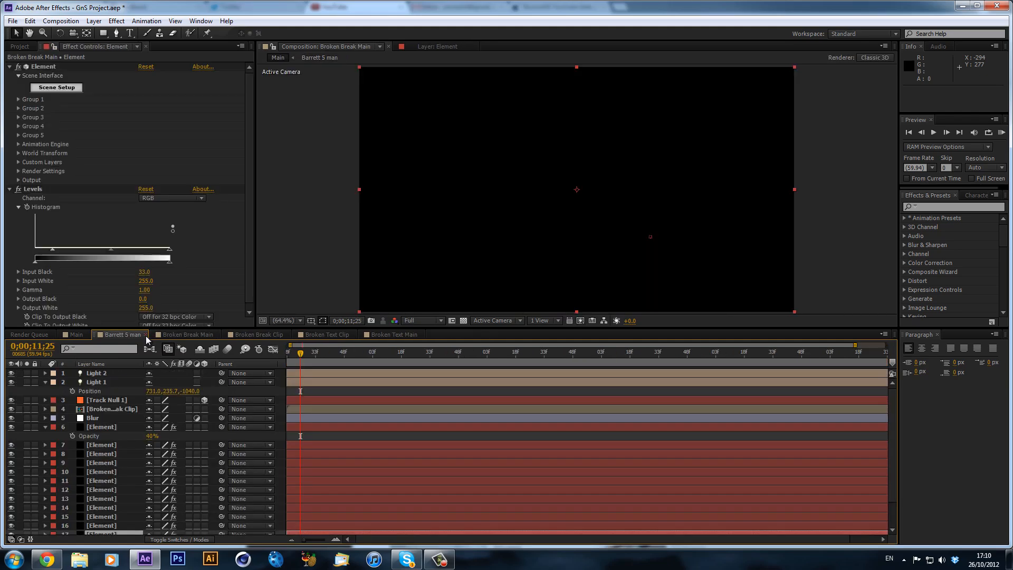
{"action": "left_click", "coordinate": [145, 334]}
{"action": "left_click", "coordinate": [179, 334]}
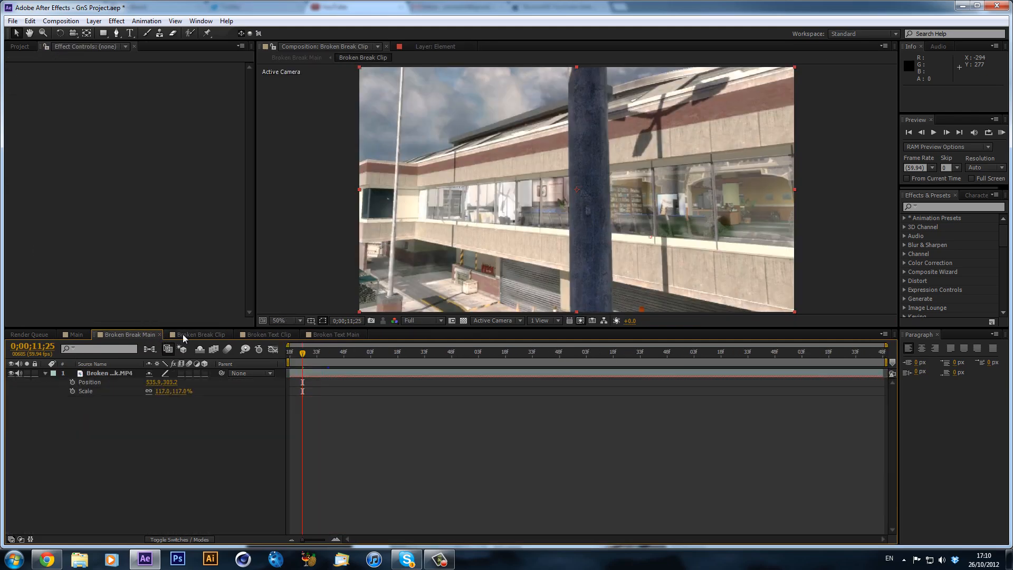
{"action": "left_click", "coordinate": [229, 334]}
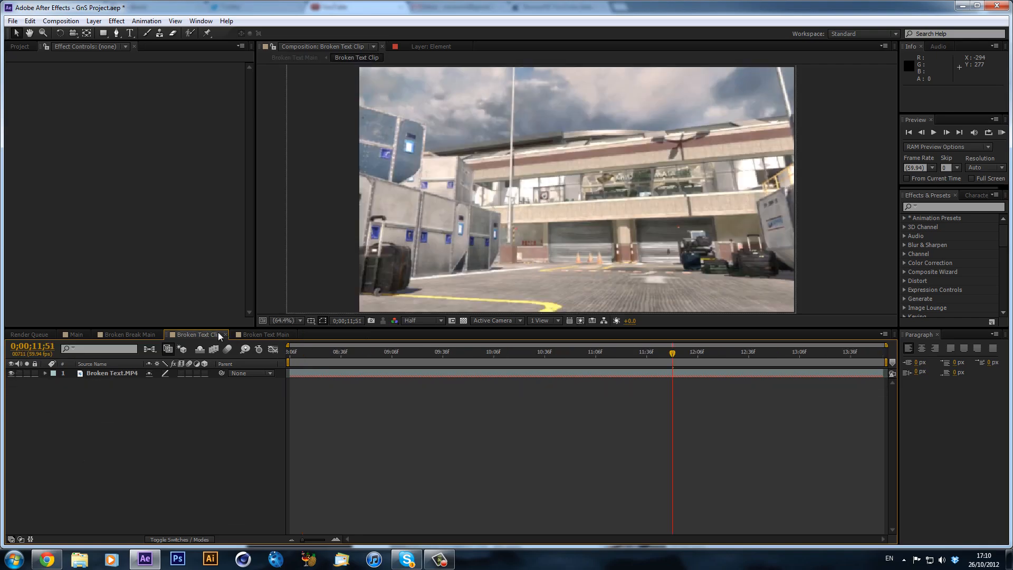
{"action": "left_click", "coordinate": [225, 334]}
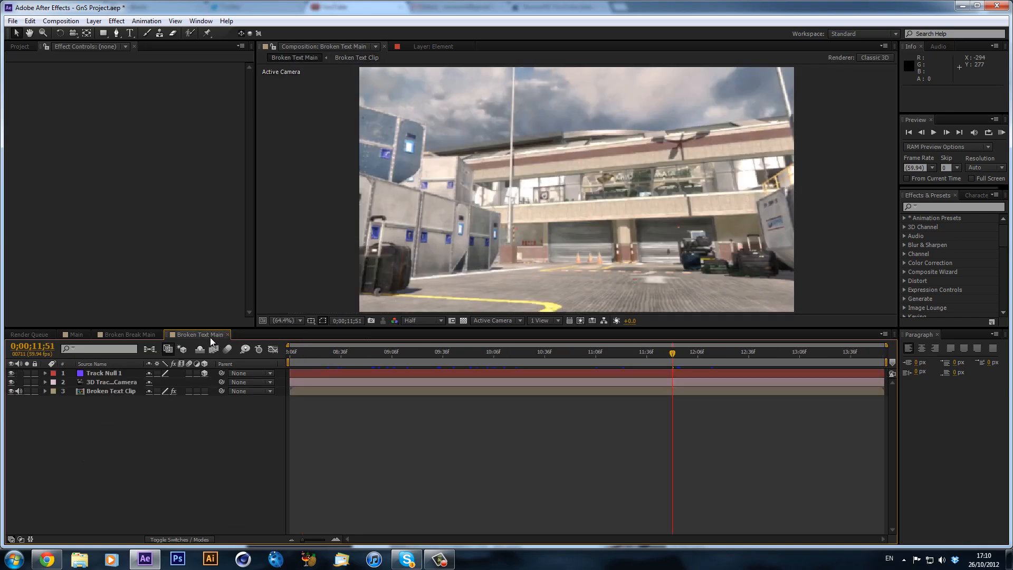
Preview the glass-shattering effect at several times in the Broken Break Main composition.
{"action": "left_click", "coordinate": [127, 335]}
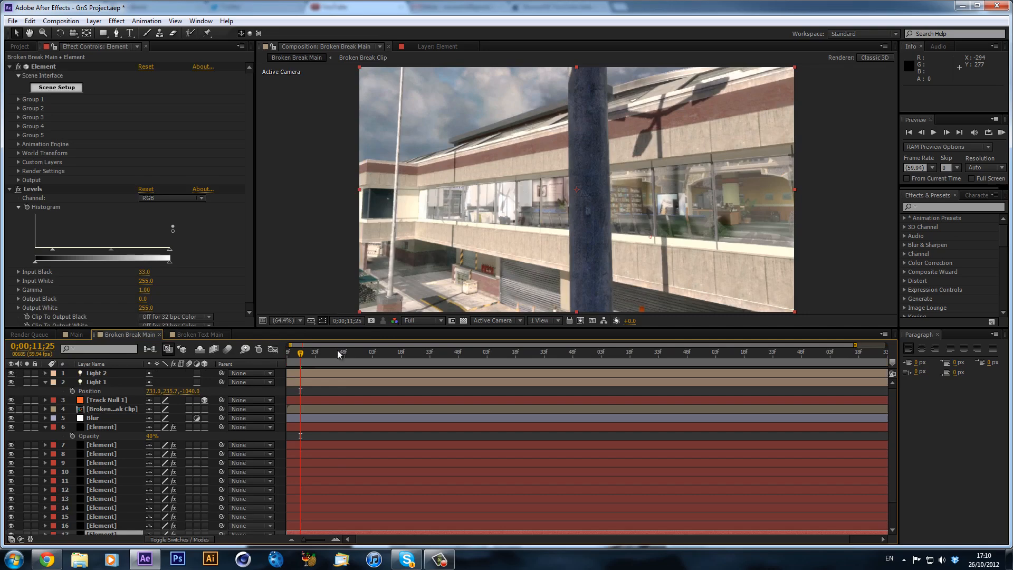
{"action": "left_click", "coordinate": [336, 351]}
{"action": "left_click", "coordinate": [393, 352]}
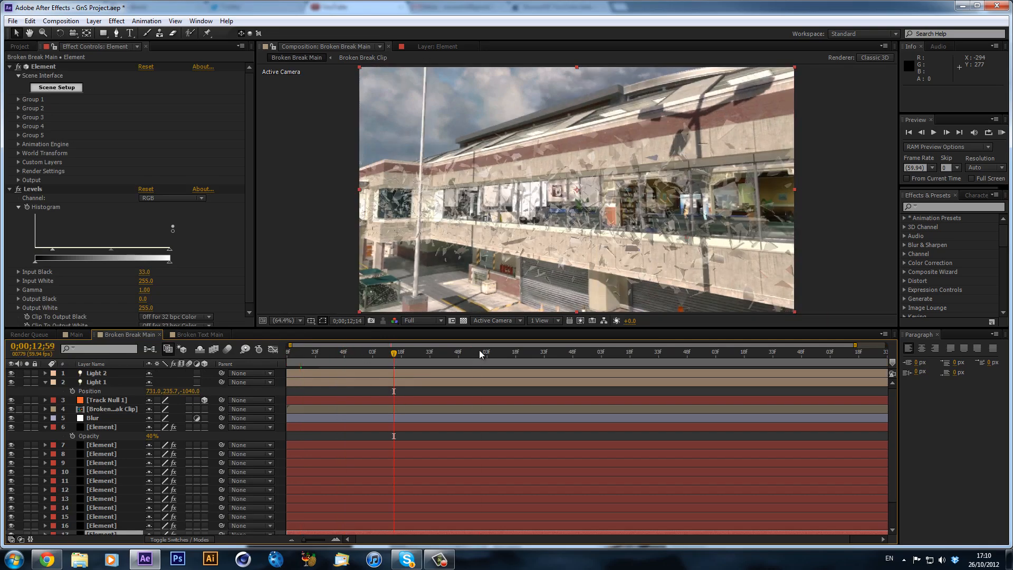
{"action": "left_click_drag", "start_coordinate": [479, 350], "coordinate": [493, 352]}
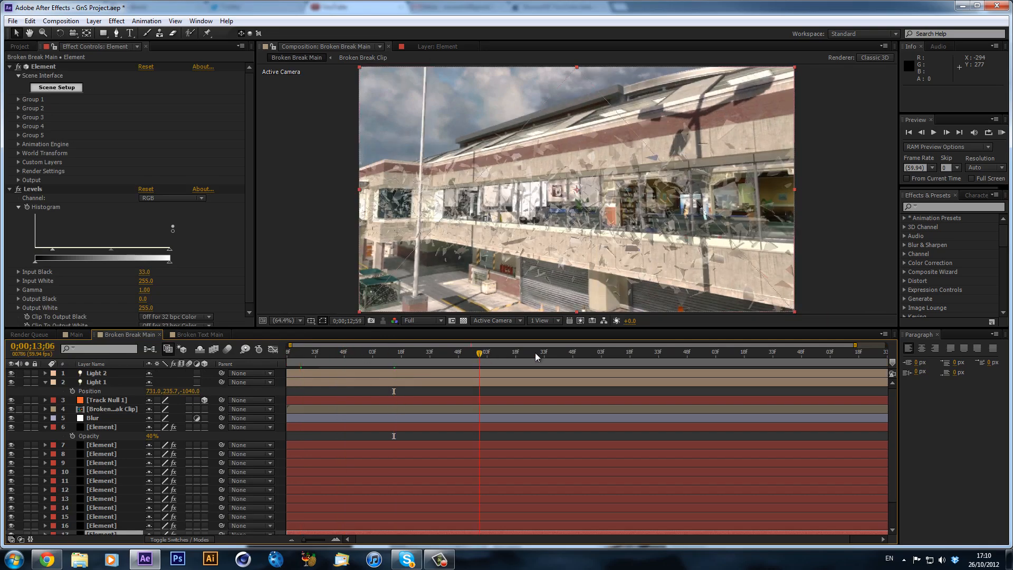
Go to 0;00;11;37 in the Broken Text Main composition and select the Track Null 1 layer.
{"action": "left_click", "coordinate": [201, 334]}
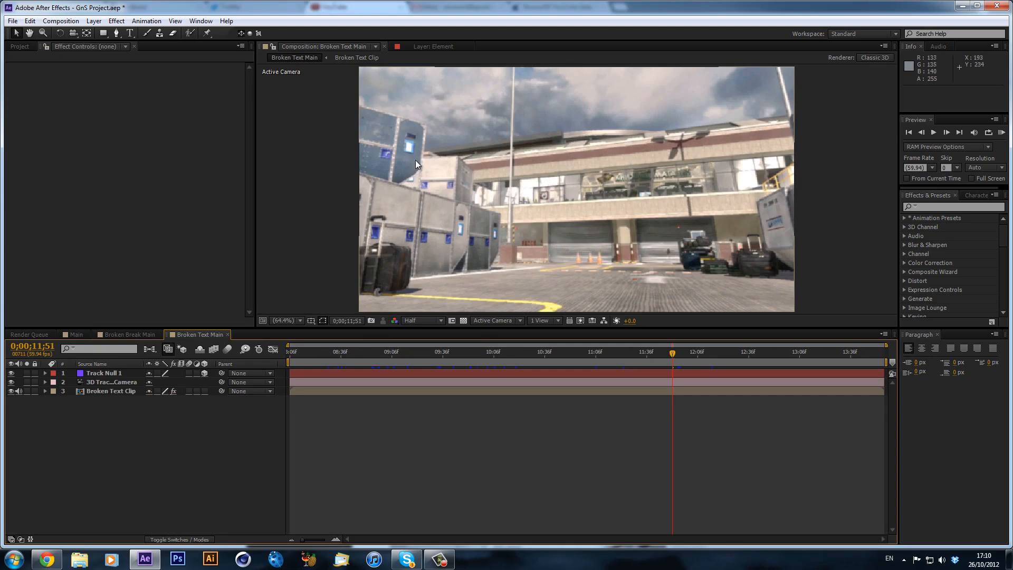
{"action": "left_click_drag", "start_coordinate": [392, 354], "coordinate": [410, 352]}
{"action": "left_click", "coordinate": [649, 349]}
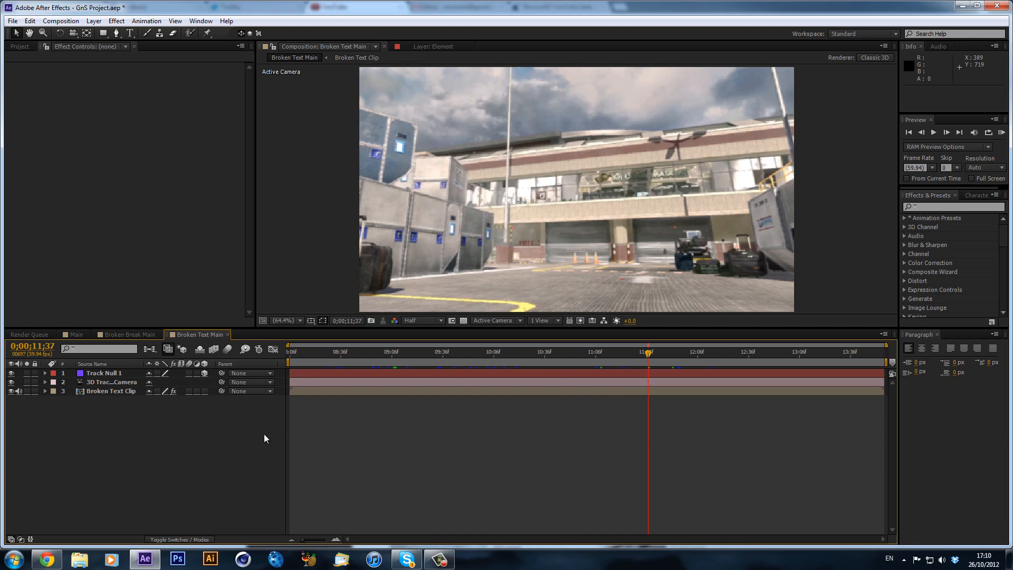
{"action": "left_click", "coordinate": [114, 375]}
{"action": "left_click", "coordinate": [117, 382]}
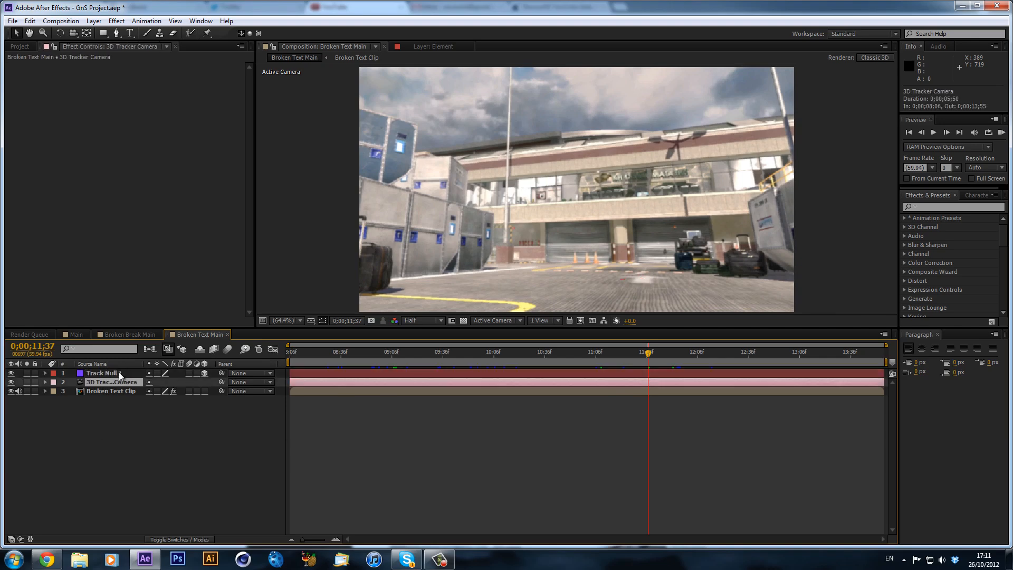
{"action": "left_click", "coordinate": [120, 375]}
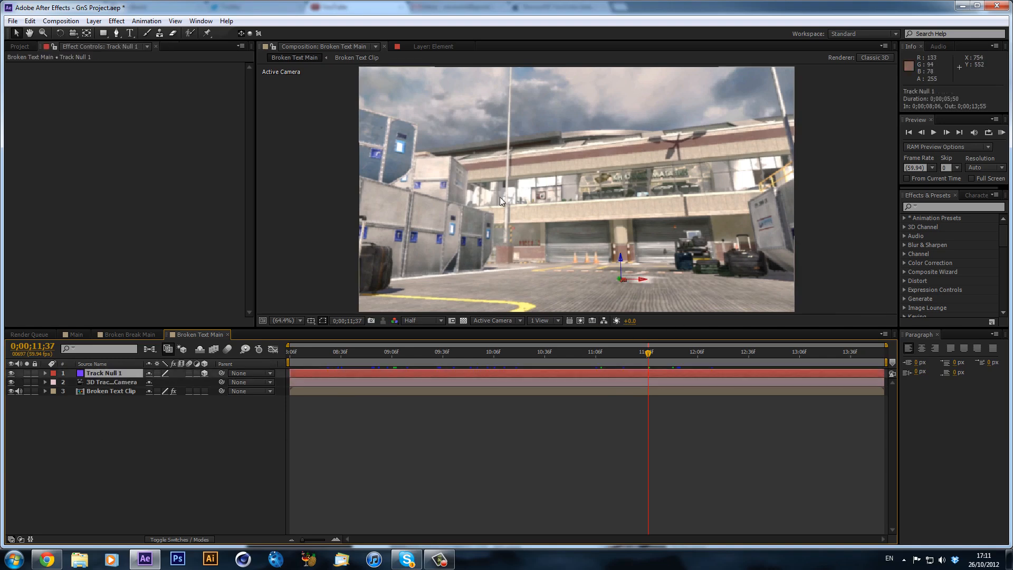
Create a black 1280 x 720 px solid named Grid above Track Null 1.
{"action": "left_click", "coordinate": [94, 21]}
{"action": "mouse_move", "coordinate": [111, 23]}
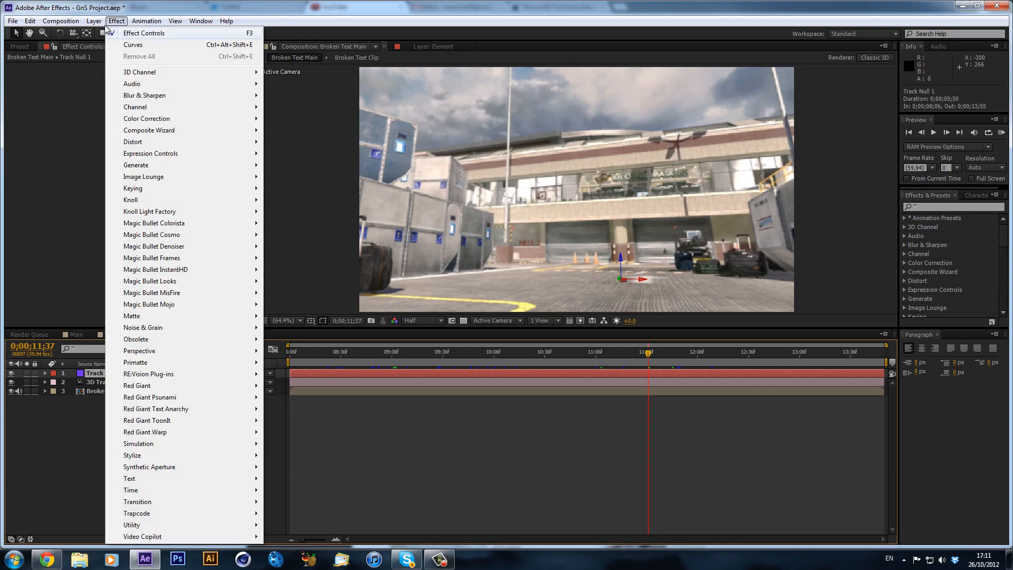
{"action": "left_click", "coordinate": [351, 42]}
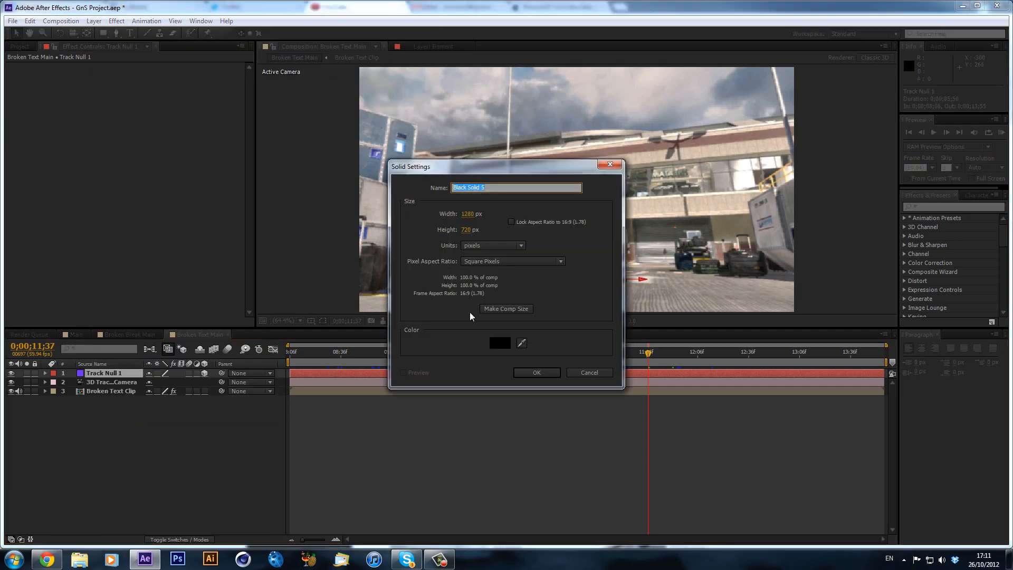
{"action": "type", "text": "Grid"}
{"action": "key", "text": "Return"}
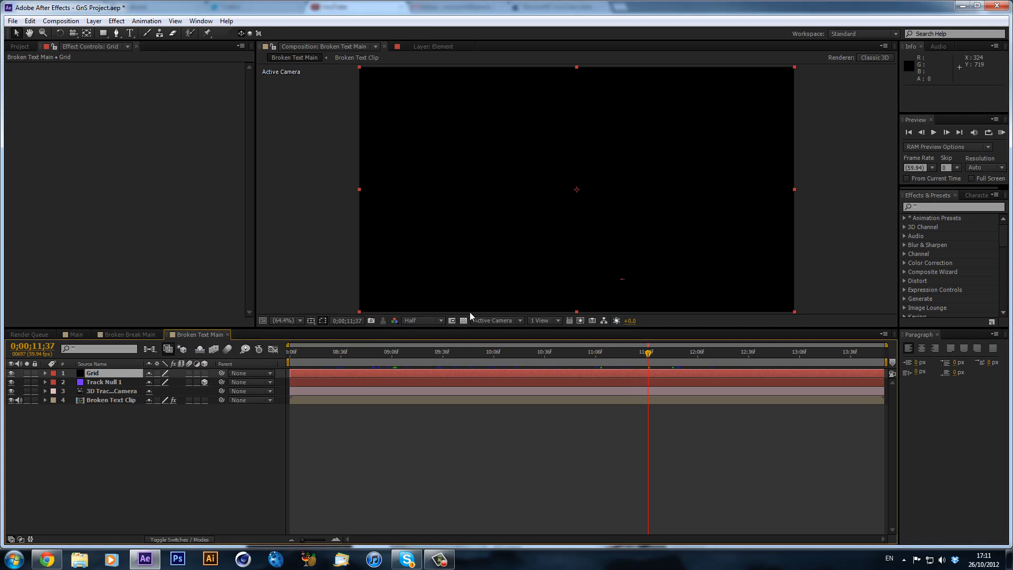
Find the Generate category's Grid effect and apply it to the Grid solid.
{"action": "left_click", "coordinate": [963, 207]}
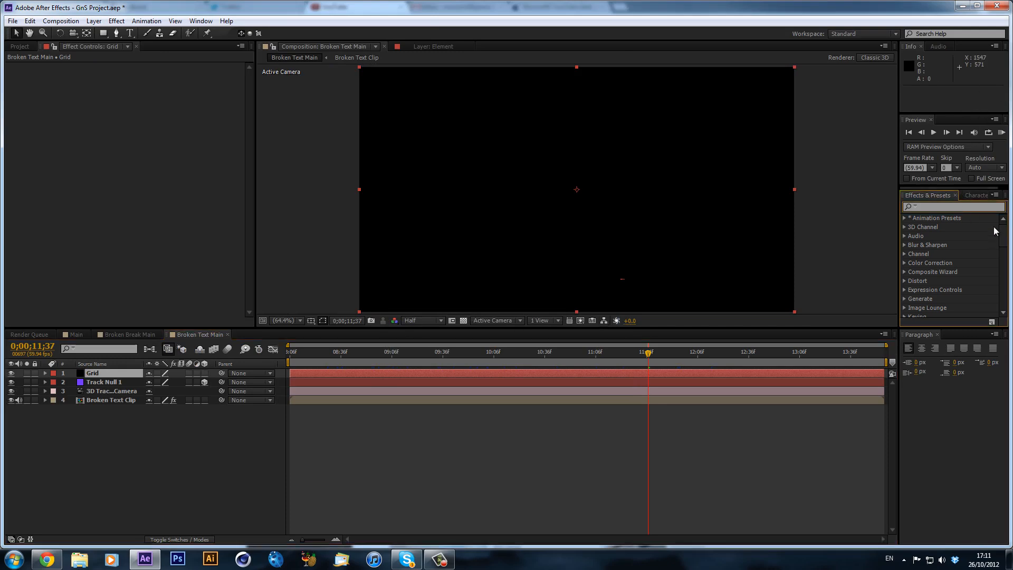
{"action": "type", "text": "grid"}
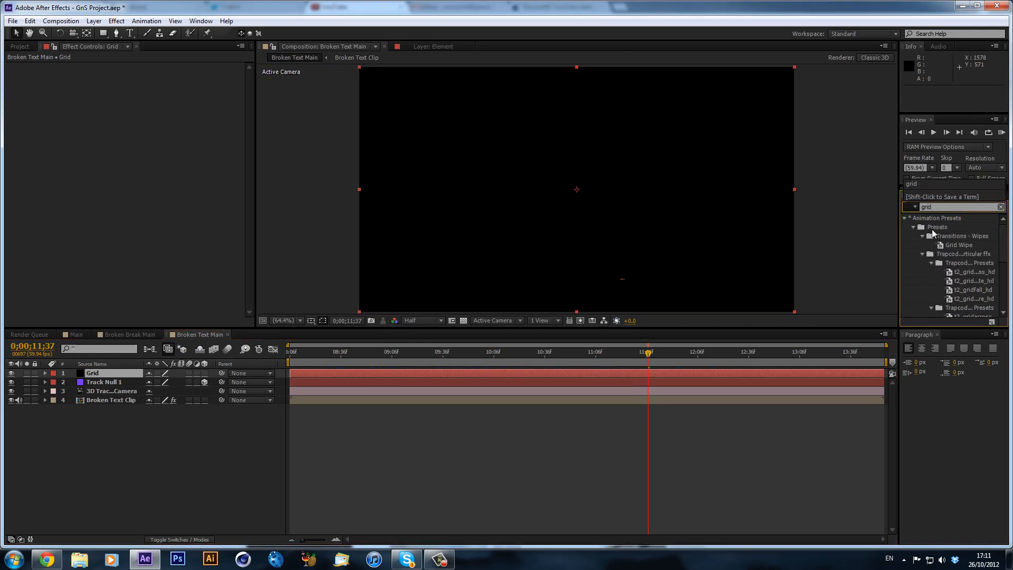
{"action": "scroll", "coordinate": [932, 233], "scroll_direction": "down", "scroll_amount": 5}
{"action": "left_click_drag", "start_coordinate": [940, 261], "coordinate": [686, 374]}
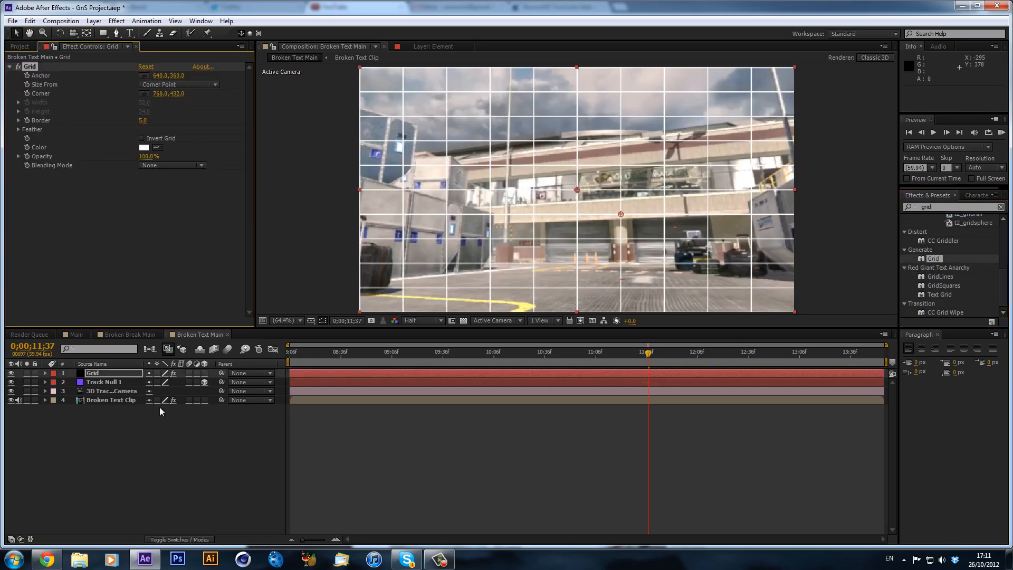
Make the Grid solid a 3D layer and set its X Rotation to 90° so it lies along the ground.
{"action": "left_click", "coordinate": [203, 373]}
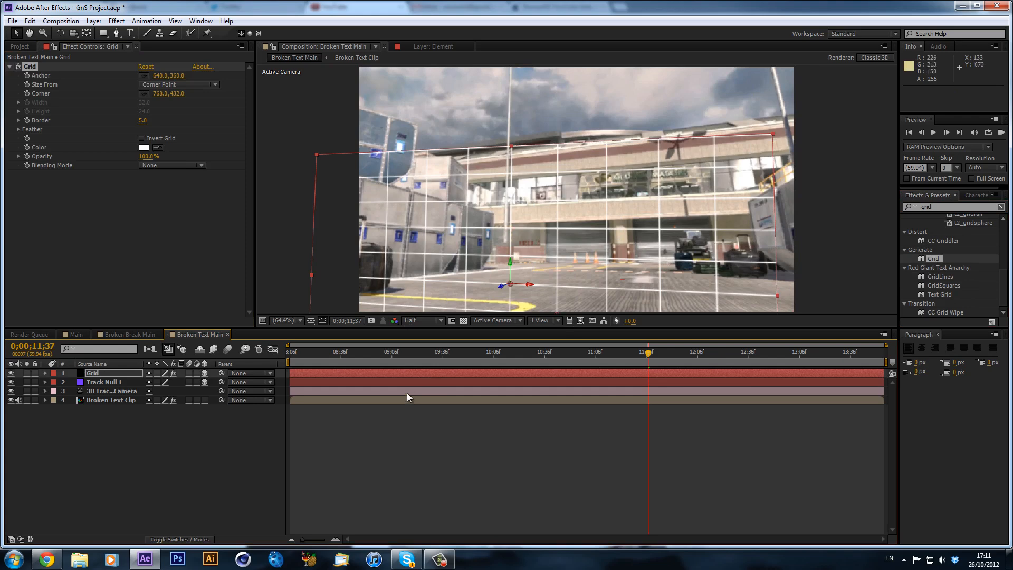
{"action": "key", "text": "r"}
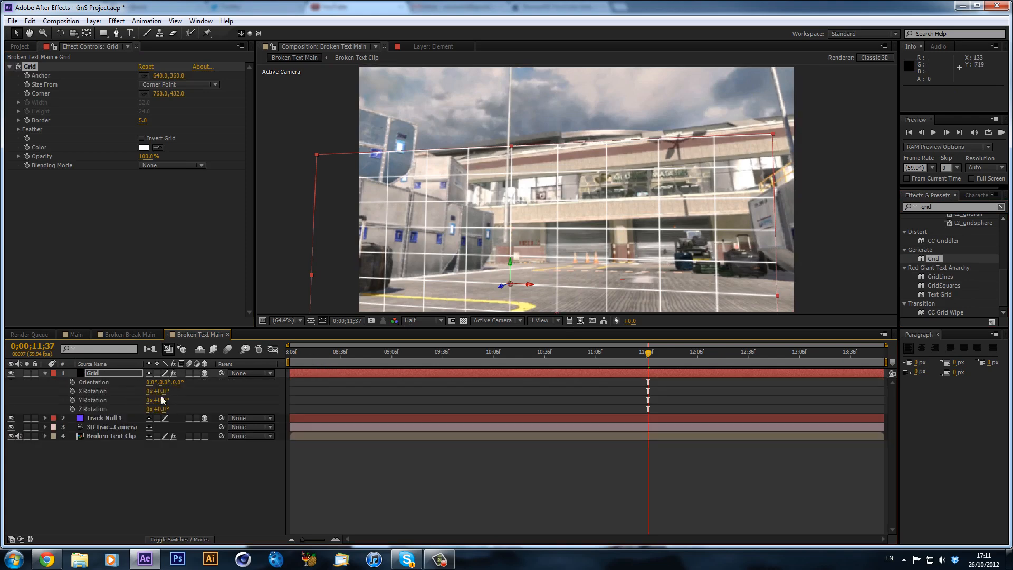
{"action": "left_click", "coordinate": [160, 390]}
{"action": "type", "text": "90"}
{"action": "key", "text": "Return"}
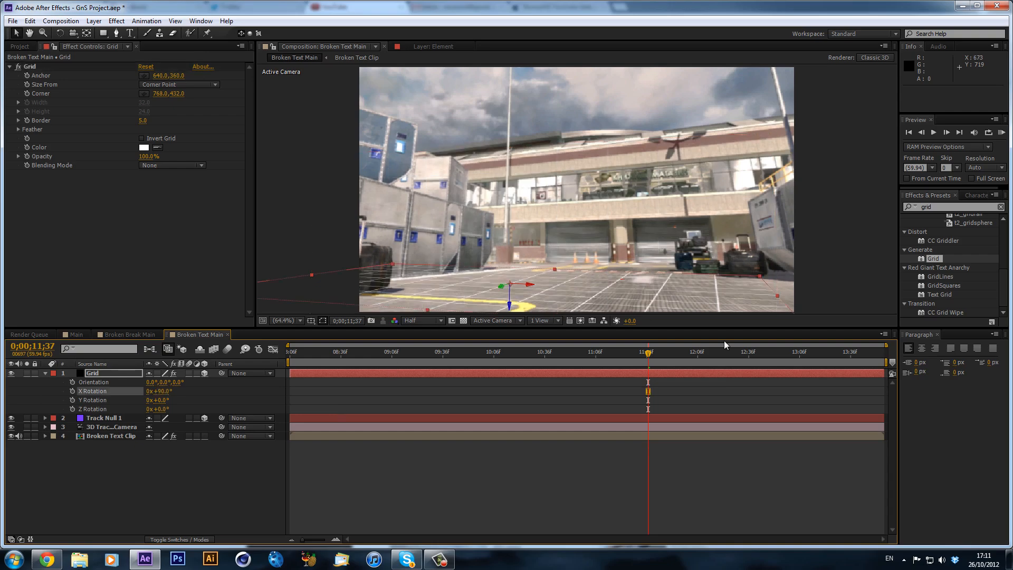
Add a null object to the composition and parent Track Null 1 and the 3D Tracker Camera to it.
{"action": "left_click", "coordinate": [102, 373]}
{"action": "left_click", "coordinate": [94, 21]}
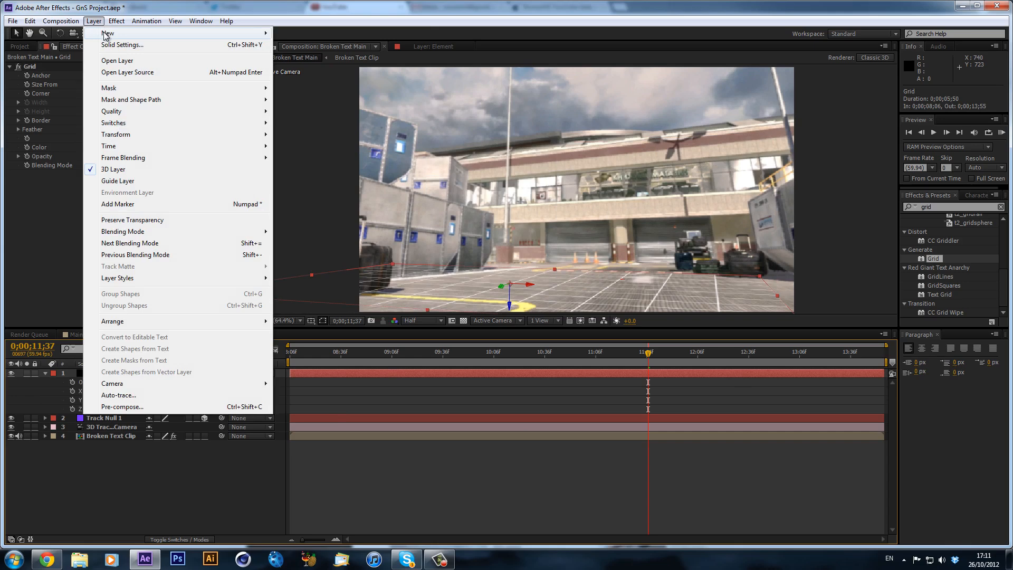
{"action": "mouse_move", "coordinate": [108, 34]}
{"action": "left_click", "coordinate": [304, 79]}
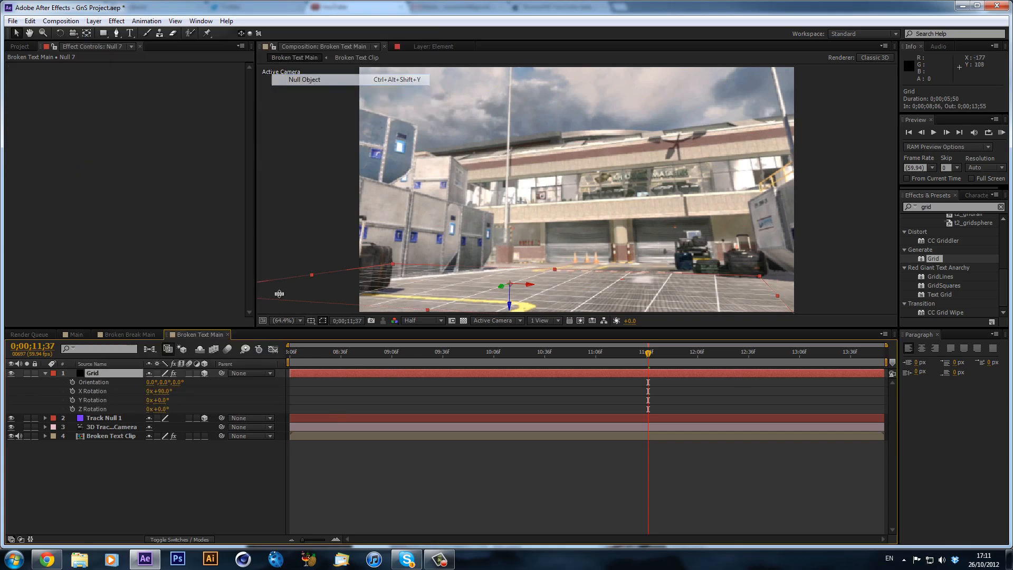
{"action": "left_click", "coordinate": [104, 426]}
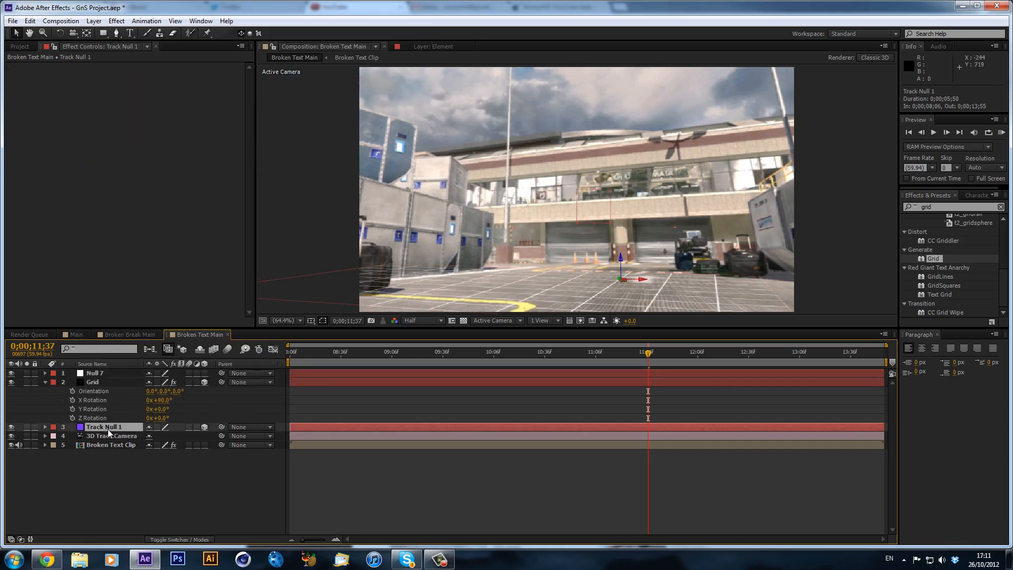
{"action": "left_click", "coordinate": [110, 436], "text": "shift"}
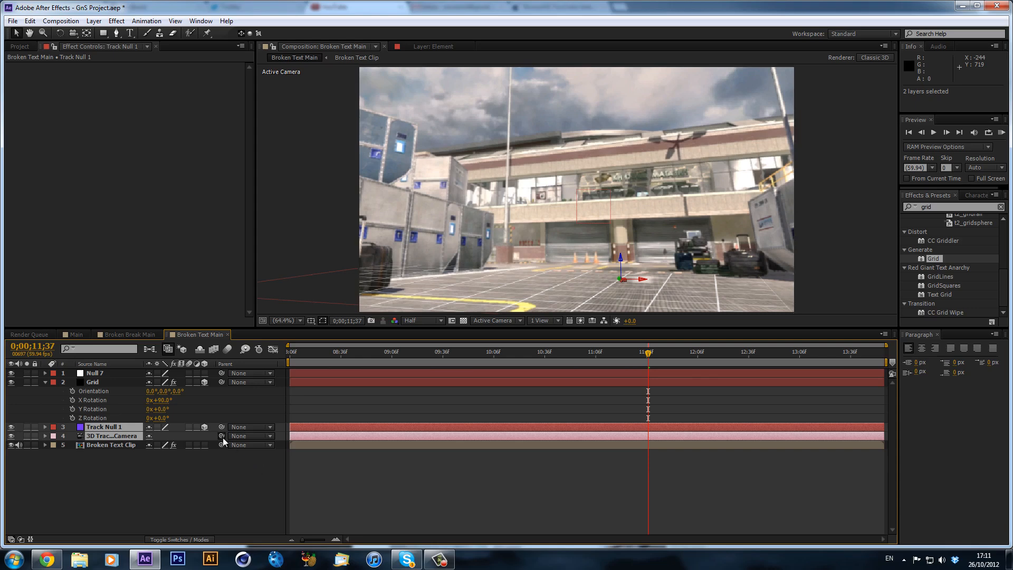
{"action": "left_click_drag", "start_coordinate": [222, 436], "coordinate": [106, 376]}
Make the new null a 3D layer and set its X Rotation to 2° and Y Rotation to 6° to level the tracked scene.
{"action": "left_click", "coordinate": [105, 373]}
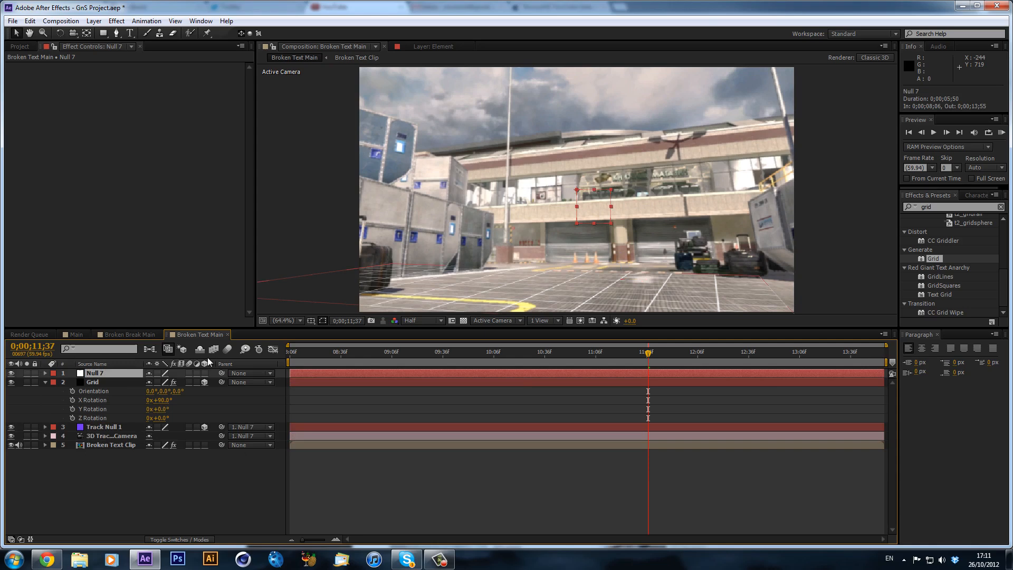
{"action": "left_click", "coordinate": [204, 373]}
{"action": "key", "text": "r"}
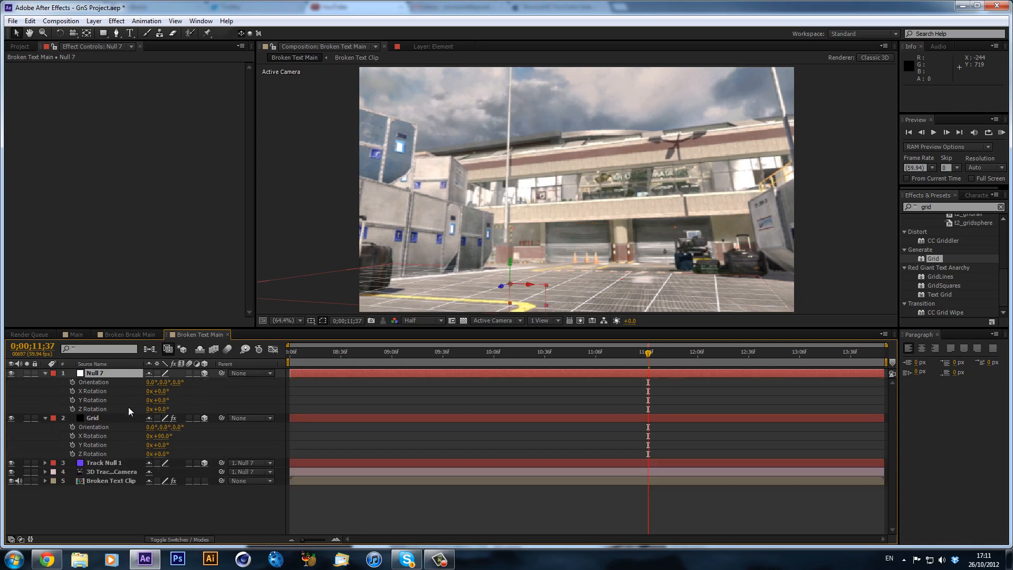
{"action": "mouse_move", "coordinate": [161, 401]}
{"action": "left_mouse_down"}
{"action": "mouse_move", "coordinate": [180, 399]}
{"action": "mouse_move", "coordinate": [163, 391]}
{"action": "mouse_move", "coordinate": [164, 409]}
{"action": "mouse_move", "coordinate": [166, 393]}
{"action": "left_mouse_up"}
{"action": "key", "text": "ctrl+z"}
{"action": "key", "text": "ctrl+z"}
{"action": "key", "text": "ctrl+z"}
{"action": "key", "text": "ctrl+z"}
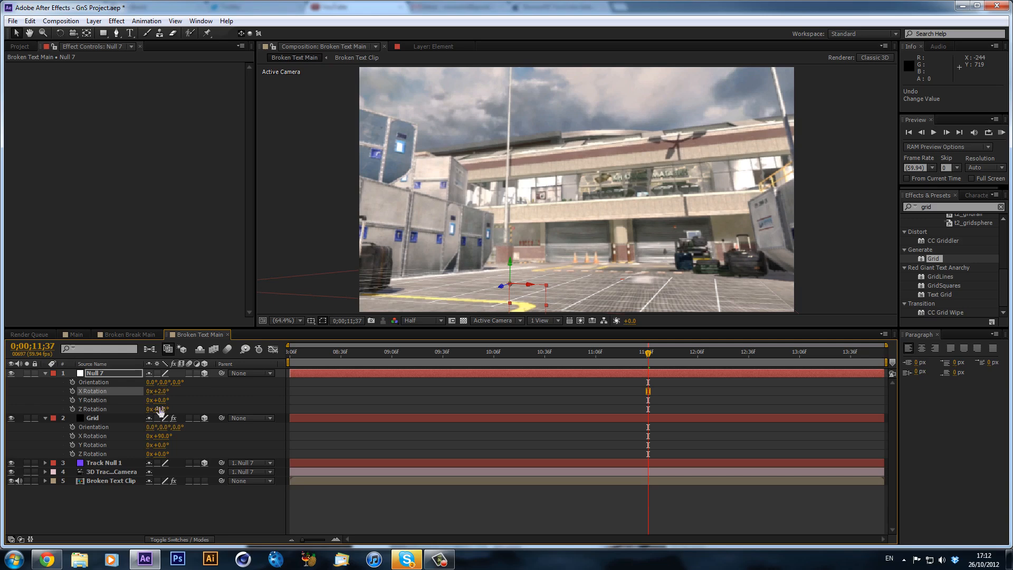
{"action": "left_click_drag", "start_coordinate": [161, 409], "coordinate": [169, 403]}
{"action": "key", "text": "ctrl+z"}
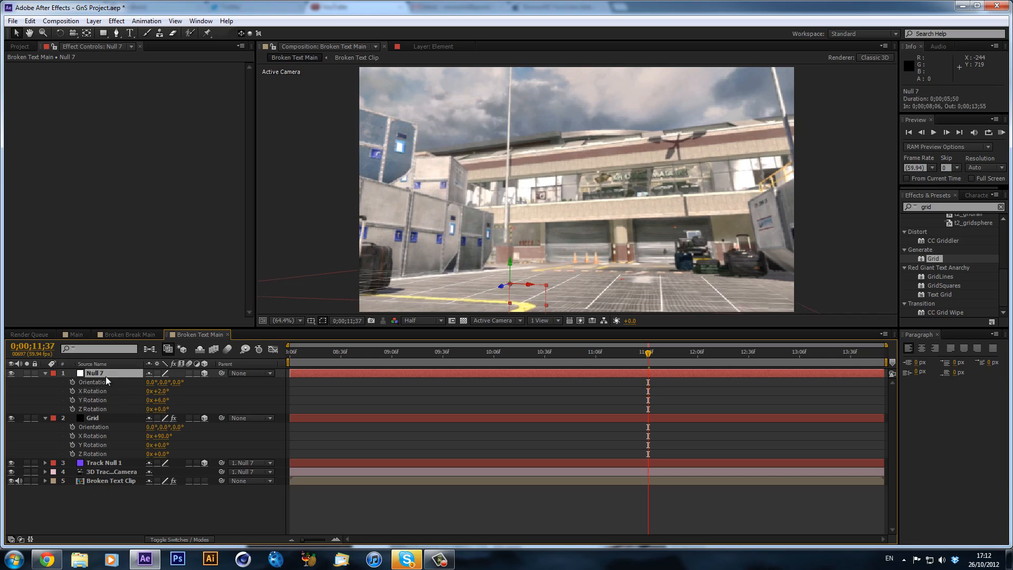
Delete the new null and the Grid solid from the composition.
{"action": "left_click", "coordinate": [106, 374]}
{"action": "key", "text": "Delete"}
{"action": "left_click", "coordinate": [96, 372]}
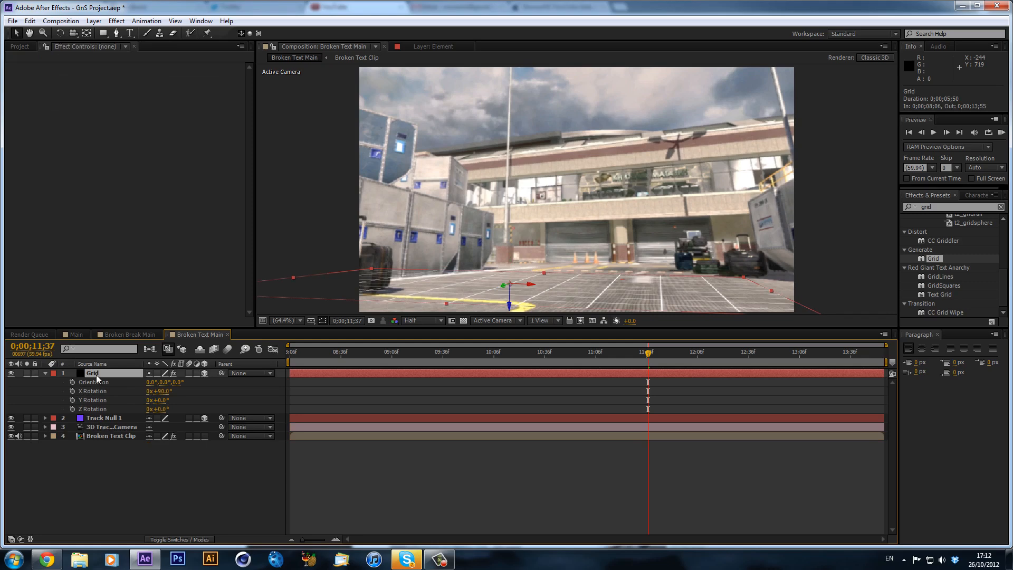
{"action": "key", "text": "Delete"}
Go to 0;00;09;24 and create a black 1280 x 720 px solid named Element above Track Null 1.
{"action": "left_click_drag", "start_coordinate": [315, 362], "coordinate": [422, 353]}
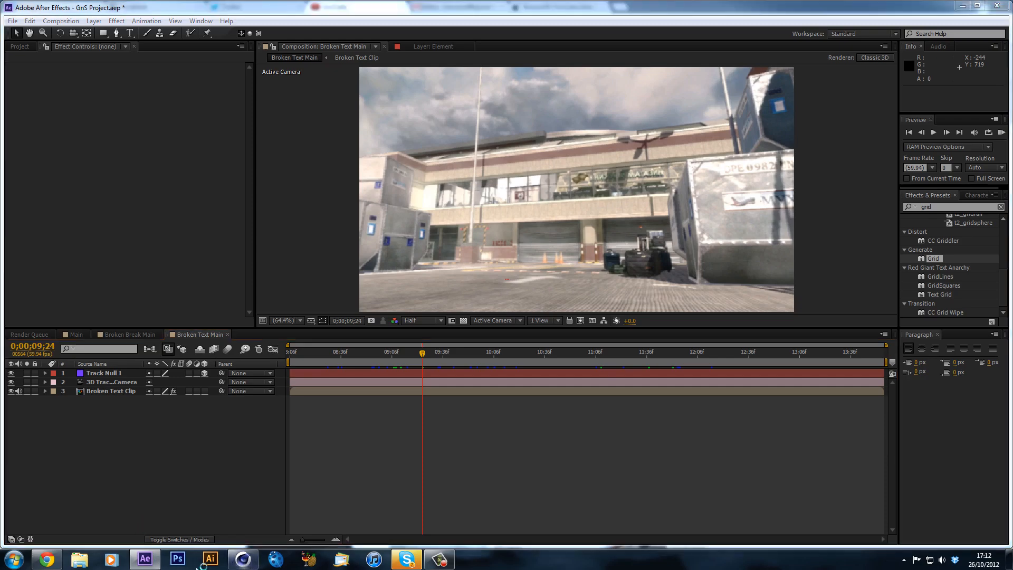
{"action": "left_click", "coordinate": [94, 21]}
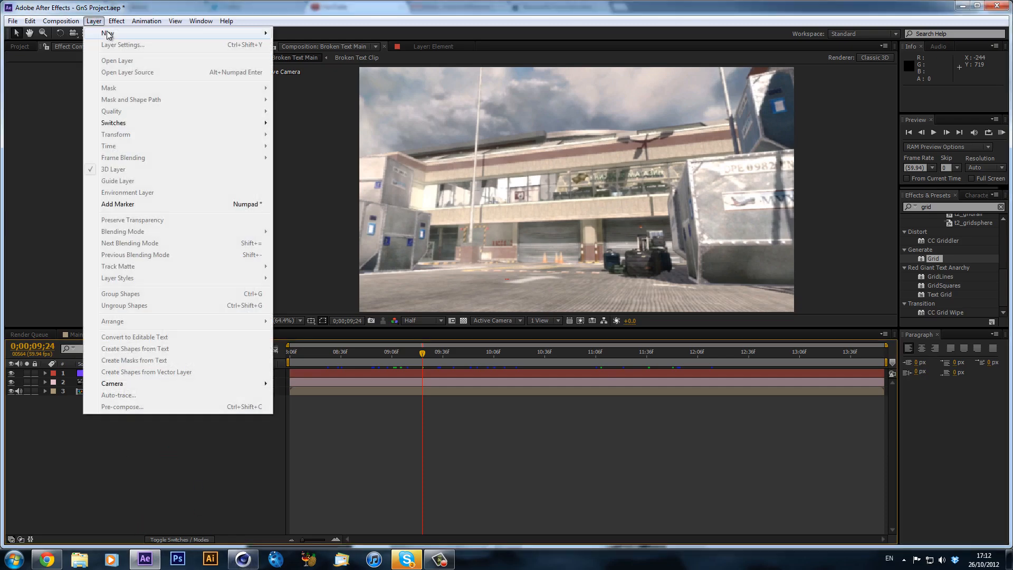
{"action": "mouse_move", "coordinate": [116, 33]}
{"action": "left_click", "coordinate": [304, 50]}
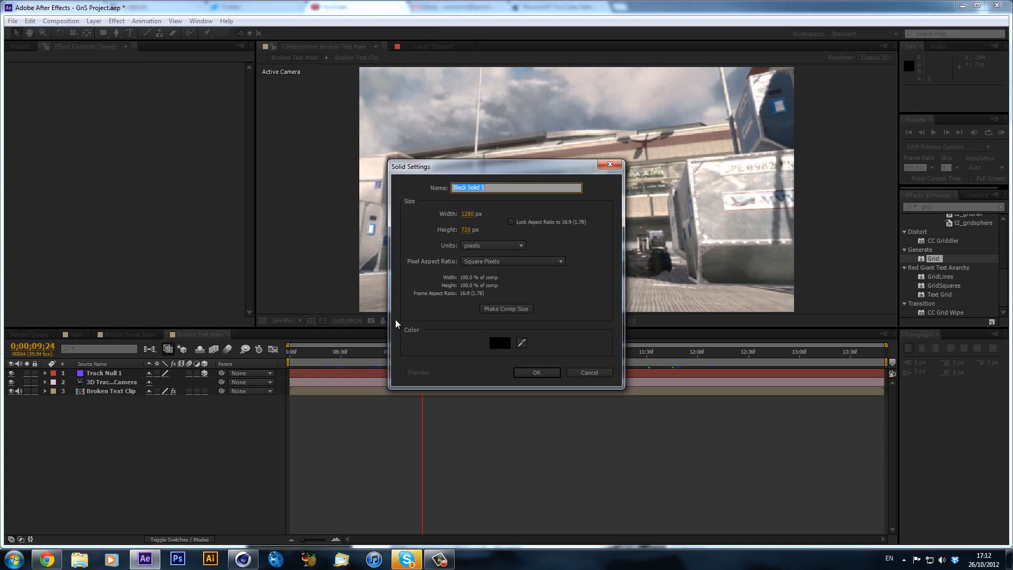
{"action": "type", "text": "Element"}
{"action": "key", "text": "Return"}
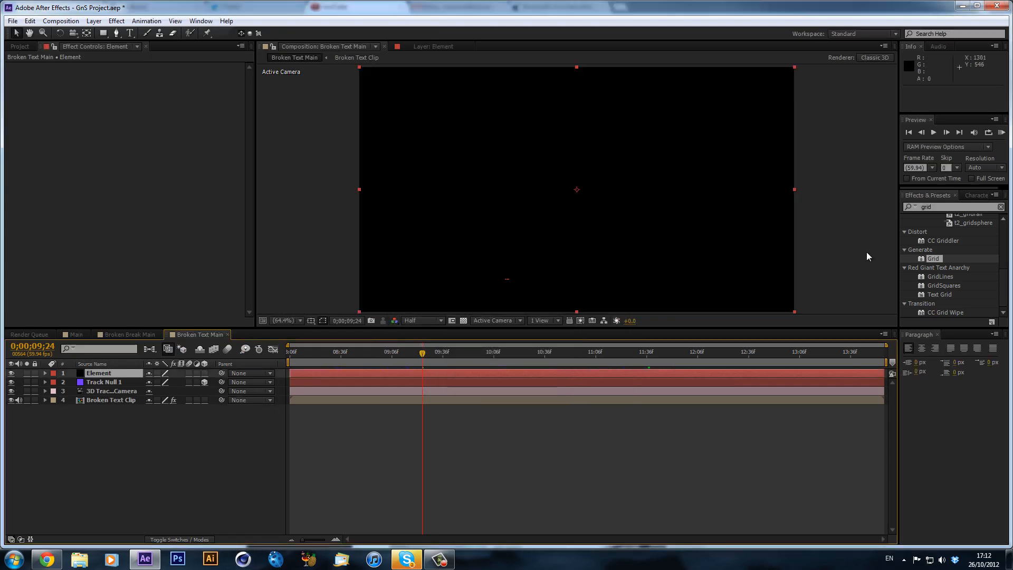
Find Video Copilot's Element effect, apply it to the Element solid and open its Scene Setup.
{"action": "left_click", "coordinate": [933, 208]}
{"action": "type", "text": "element"}
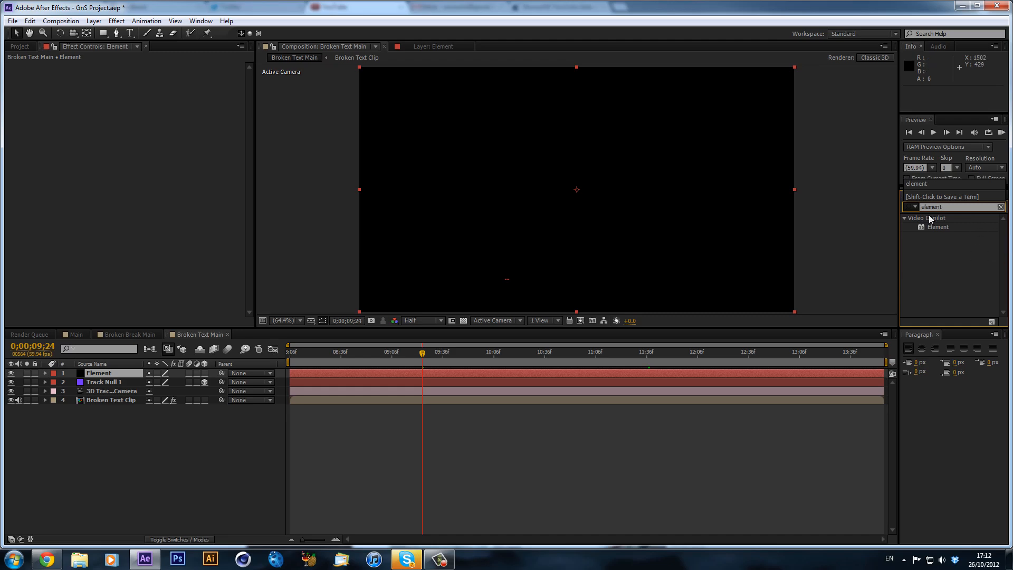
{"action": "left_click_drag", "start_coordinate": [937, 227], "coordinate": [408, 379]}
{"action": "left_click_drag", "start_coordinate": [421, 371], "coordinate": [420, 372]}
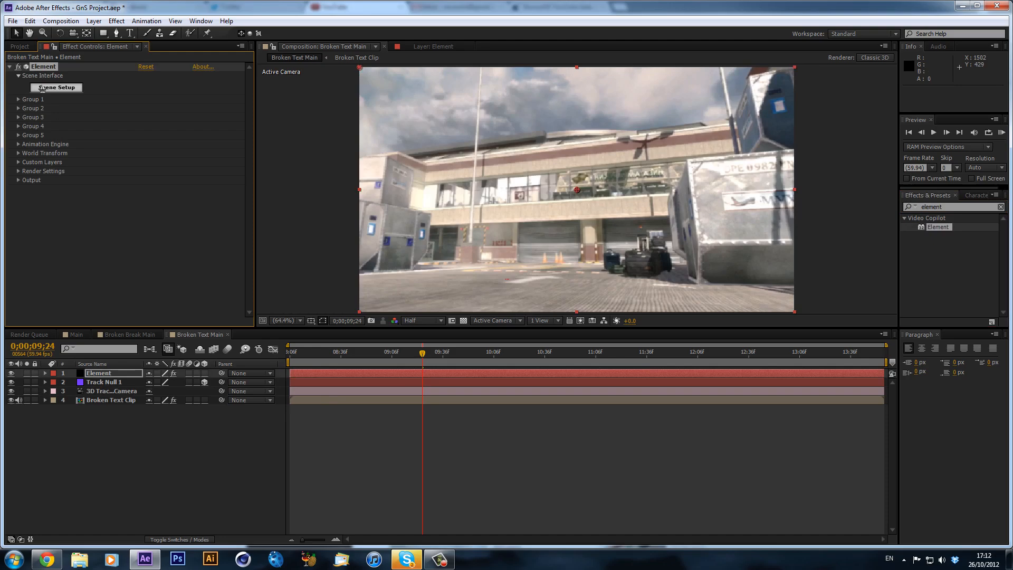
{"action": "left_click", "coordinate": [43, 88]}
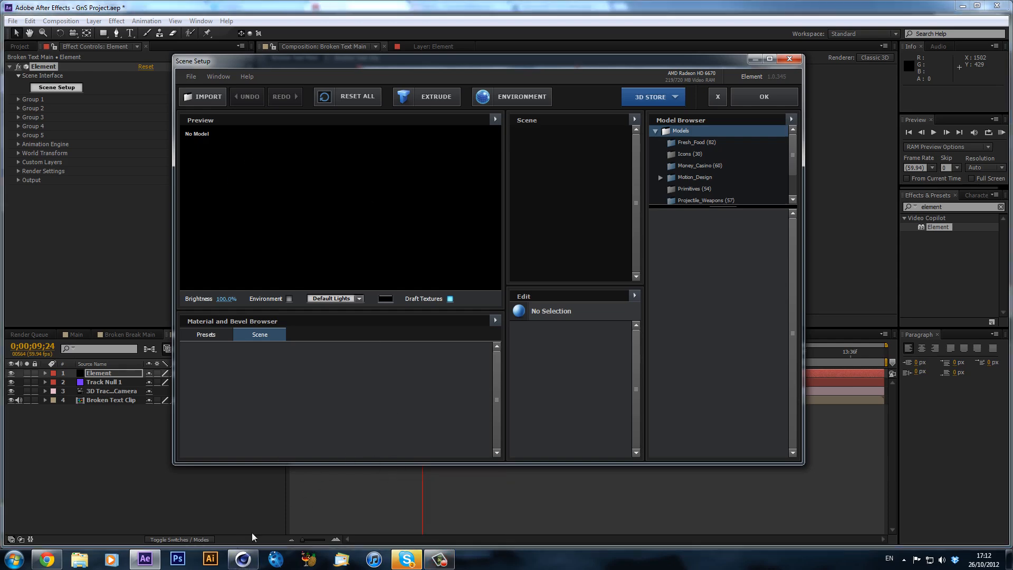
Switch to Cinema 4D, face the scene from the front and add a MoText object.
{"action": "left_click", "coordinate": [235, 560]}
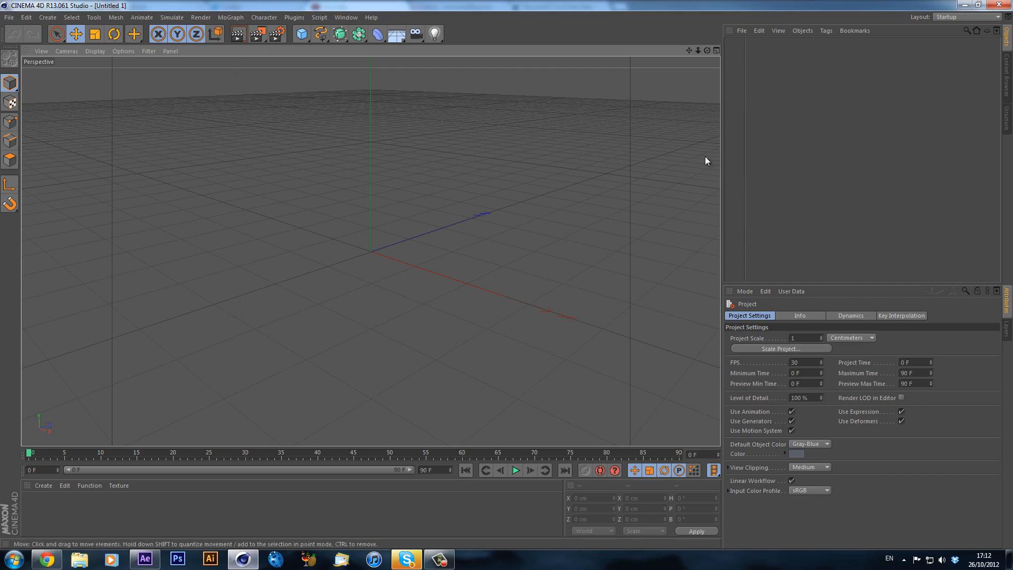
{"action": "left_click_drag", "start_coordinate": [706, 51], "coordinate": [508, 274]}
{"action": "left_click", "coordinate": [222, 17]}
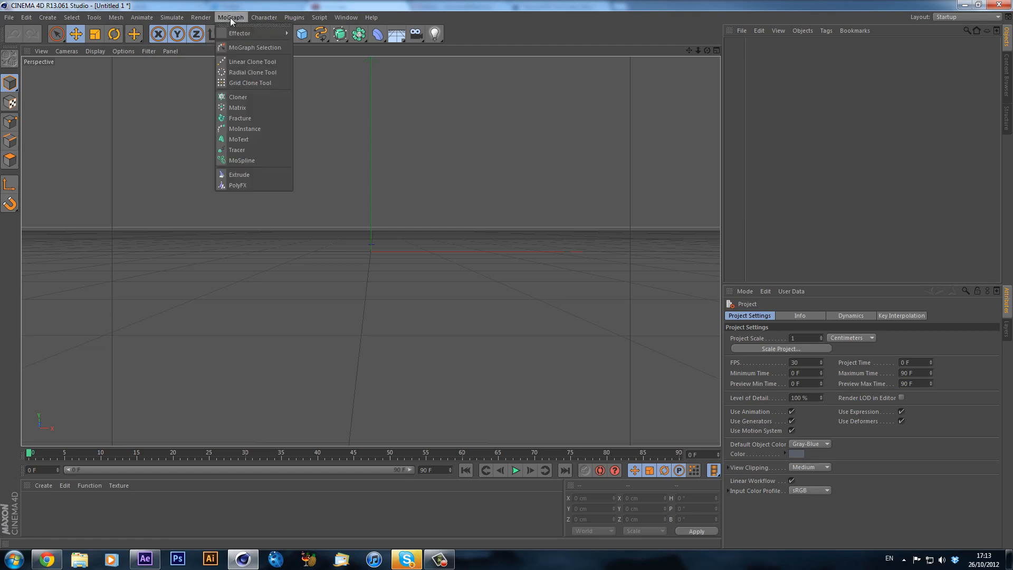
{"action": "left_click", "coordinate": [257, 135]}
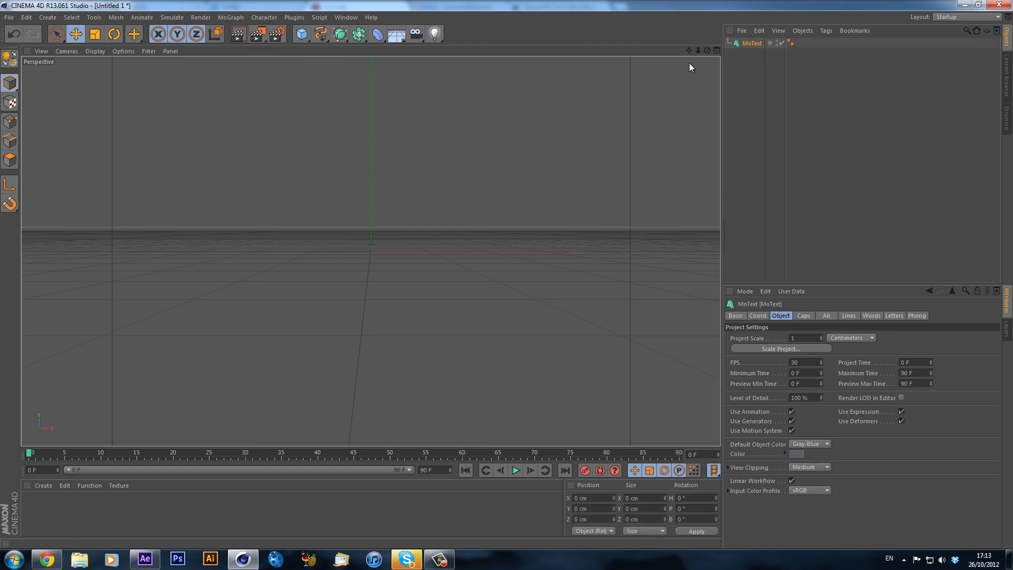
Set the MoText object's text to Defiansy and its alignment to Middle.
{"action": "double_click", "coordinate": [772, 368]}
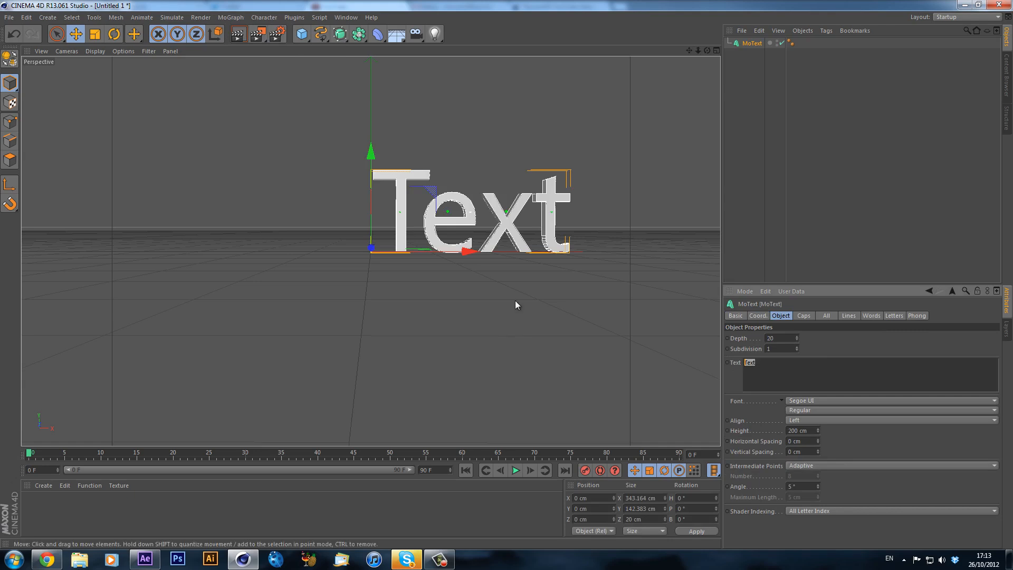
{"action": "type", "text": "Defiansy"}
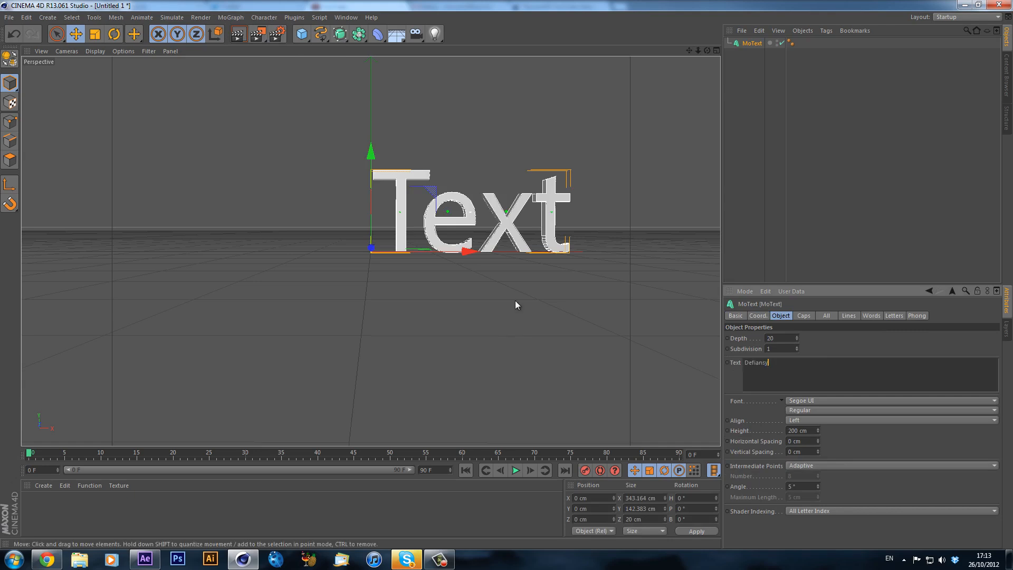
{"action": "left_click", "coordinate": [881, 346]}
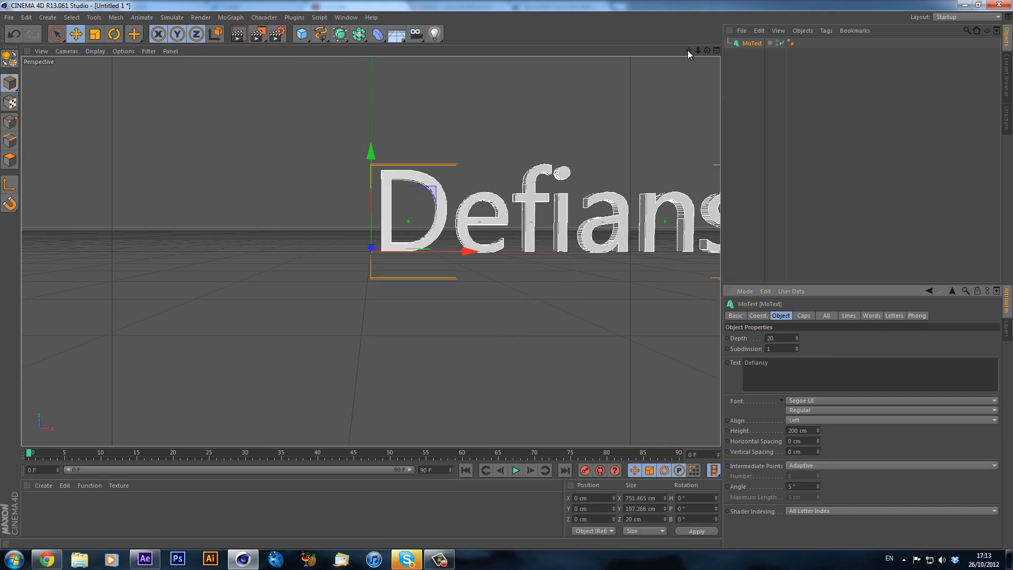
{"action": "left_click_drag", "start_coordinate": [688, 50], "coordinate": [503, 274]}
{"action": "left_click", "coordinate": [811, 420]}
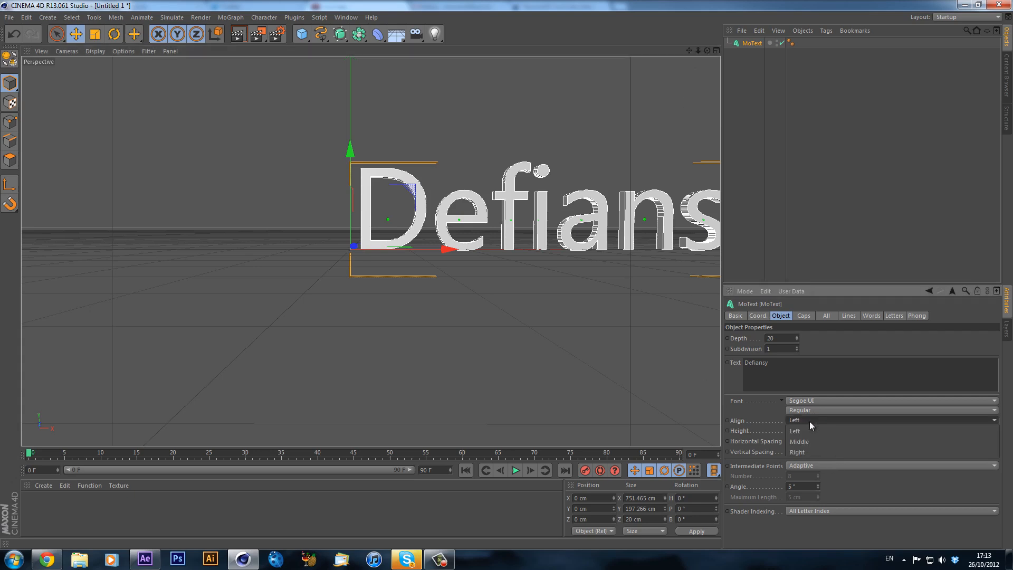
{"action": "left_click", "coordinate": [812, 441]}
{"action": "mouse_move", "coordinate": [688, 50]}
{"action": "left_mouse_down"}
{"action": "mouse_move", "coordinate": [515, 275]}
{"action": "mouse_move", "coordinate": [691, 54]}
{"action": "left_mouse_up"}
Change the MoText object's text to all capitals, DEFIANSY, and dismiss the Windows performance notification.
{"action": "left_click", "coordinate": [776, 363]}
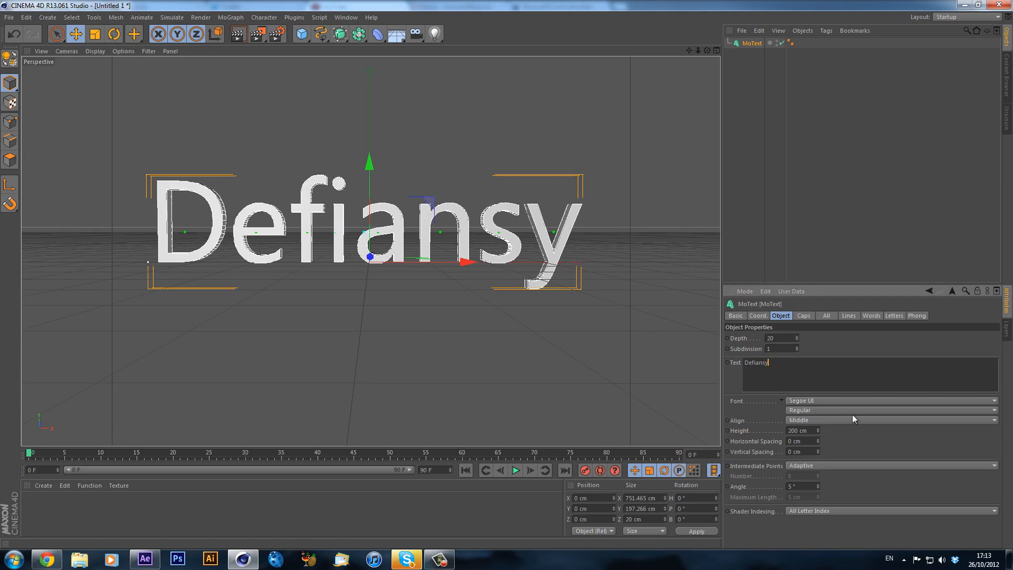
{"action": "key", "text": "BackSpace"}
{"action": "key", "text": "BackSpace"}
{"action": "key", "text": "BackSpace"}
{"action": "key", "text": "BackSpace"}
{"action": "key", "text": "BackSpace"}
{"action": "key", "text": "BackSpace"}
{"action": "key", "text": "BackSpace"}
{"action": "type", "text": "EFIANSY"}
{"action": "left_click", "coordinate": [812, 346]}
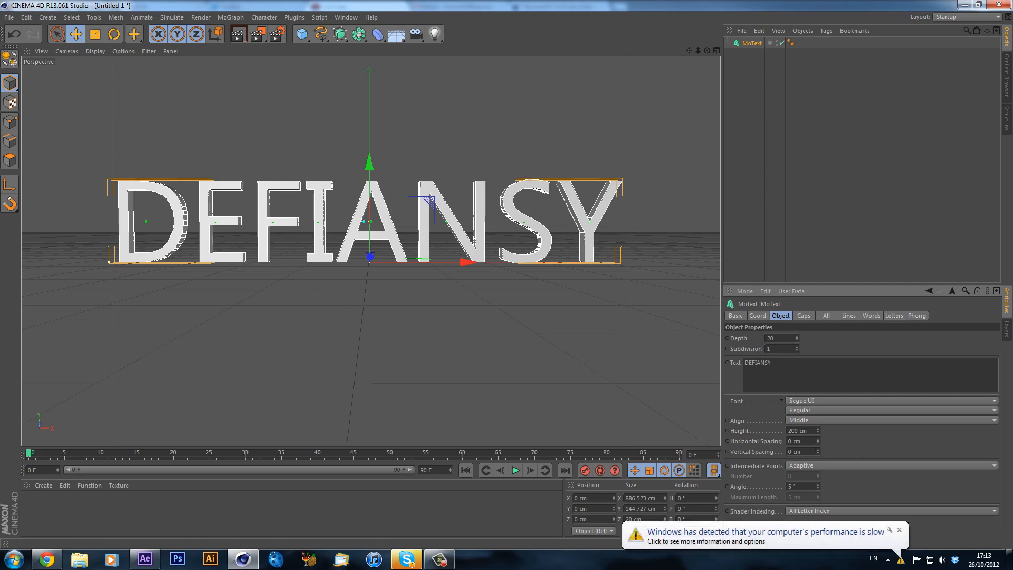
{"action": "left_click", "coordinate": [899, 529]}
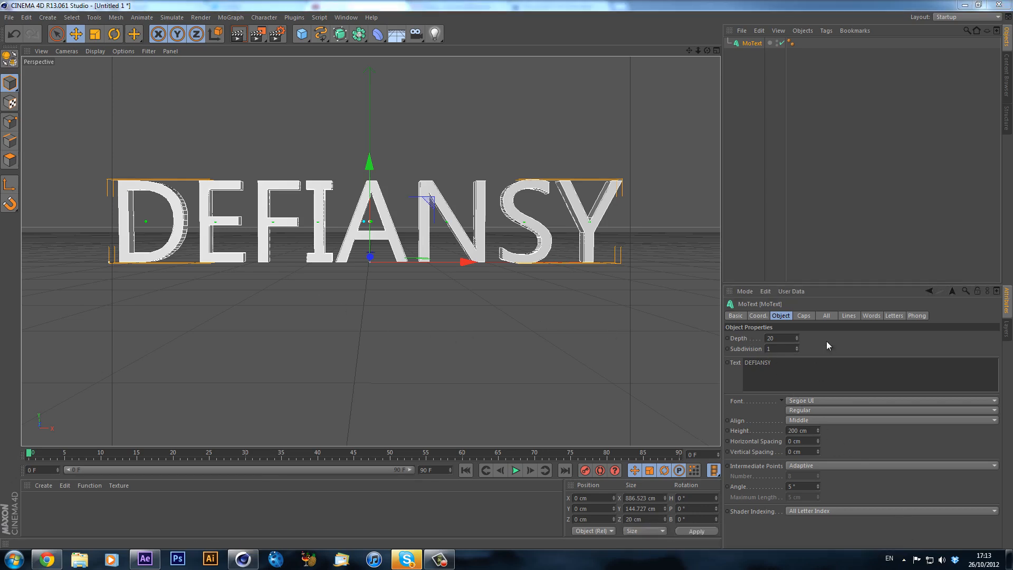
Set both the start and end caps of the MoText object to Fillet Cap.
{"action": "left_click", "coordinate": [811, 317]}
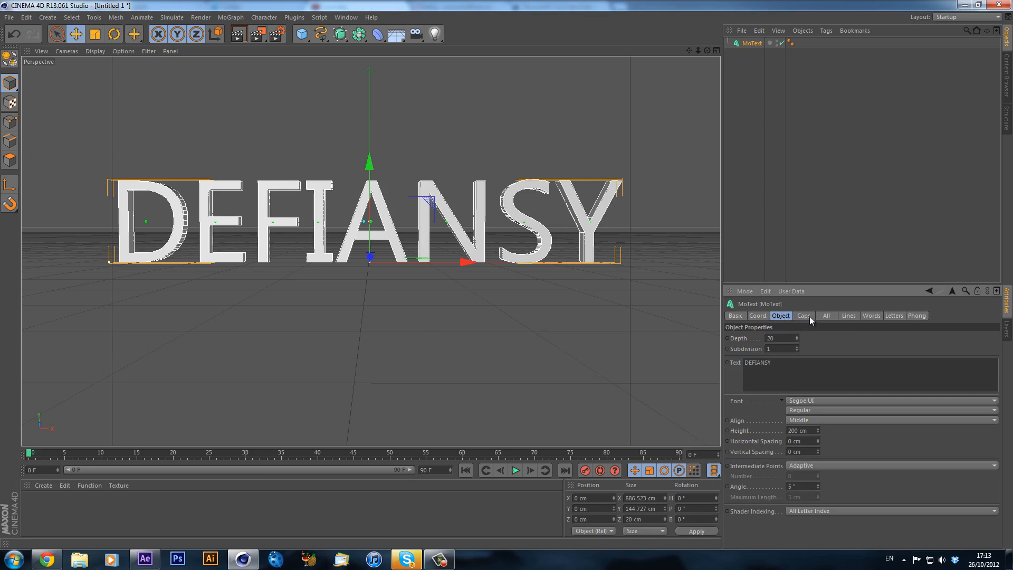
{"action": "left_click", "coordinate": [795, 337]}
{"action": "left_click", "coordinate": [795, 378]}
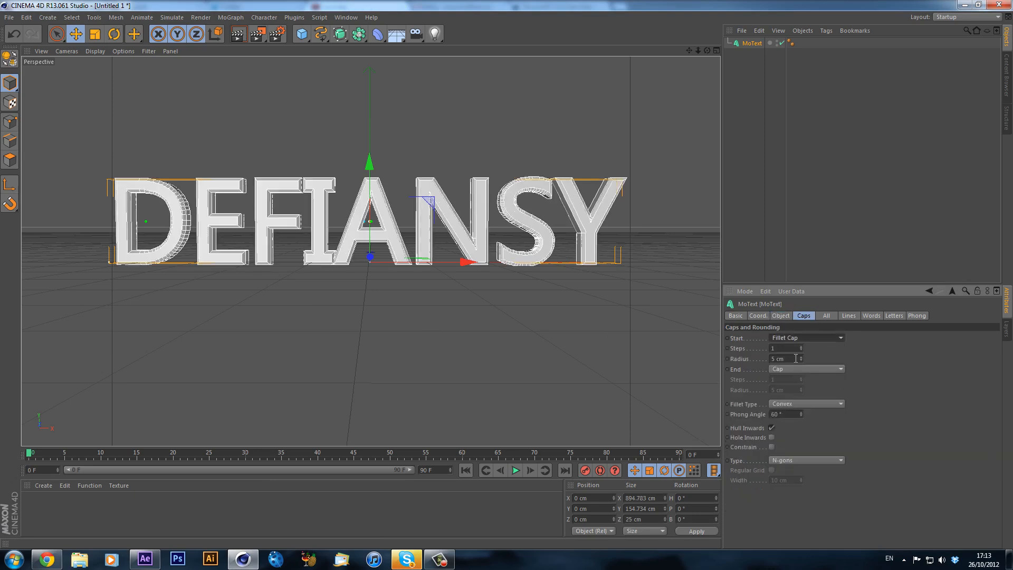
{"action": "left_click", "coordinate": [795, 368]}
{"action": "left_click", "coordinate": [795, 411]}
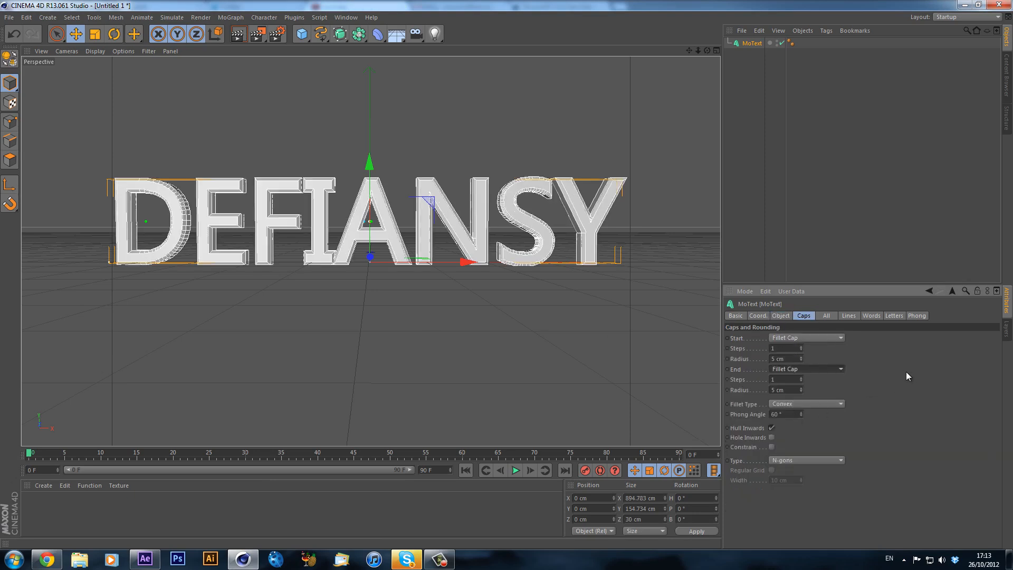
Set the MoText object's font to TYPOGRAPH PRO ExtraBold.
{"action": "left_click", "coordinate": [786, 317]}
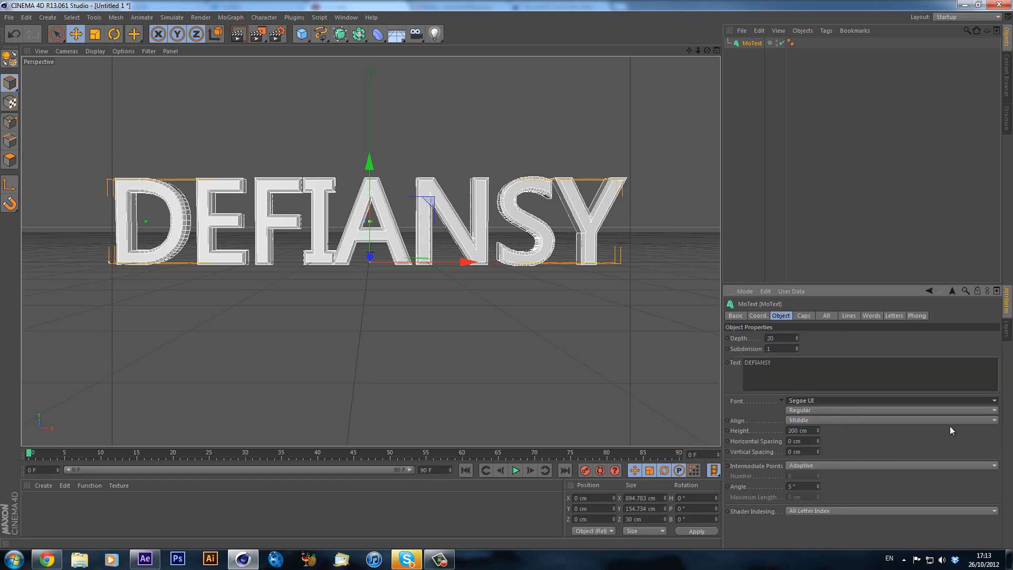
{"action": "left_click", "coordinate": [840, 400]}
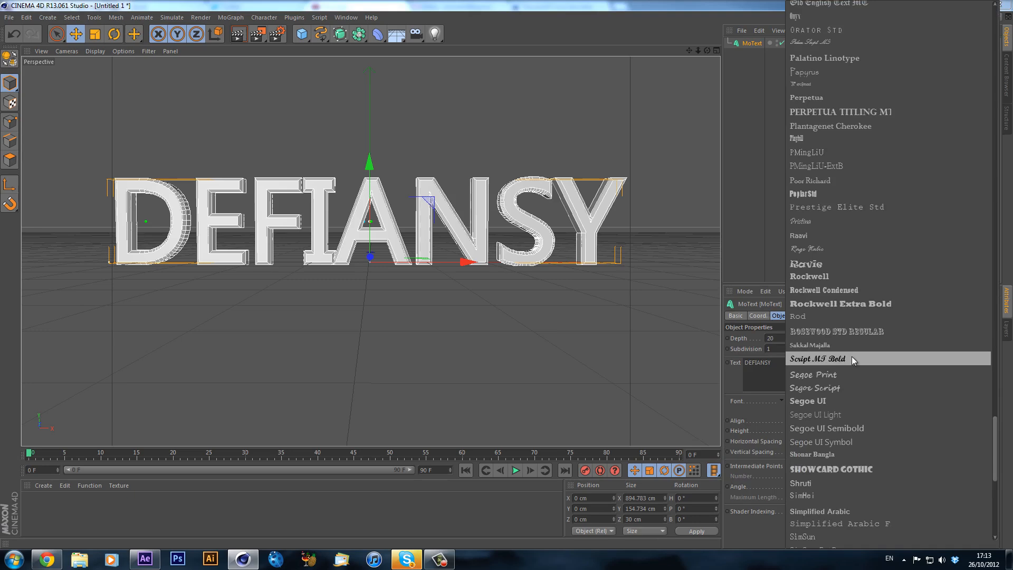
{"action": "scroll", "coordinate": [852, 355], "scroll_direction": "down", "scroll_amount": 7}
{"action": "left_click", "coordinate": [885, 431]}
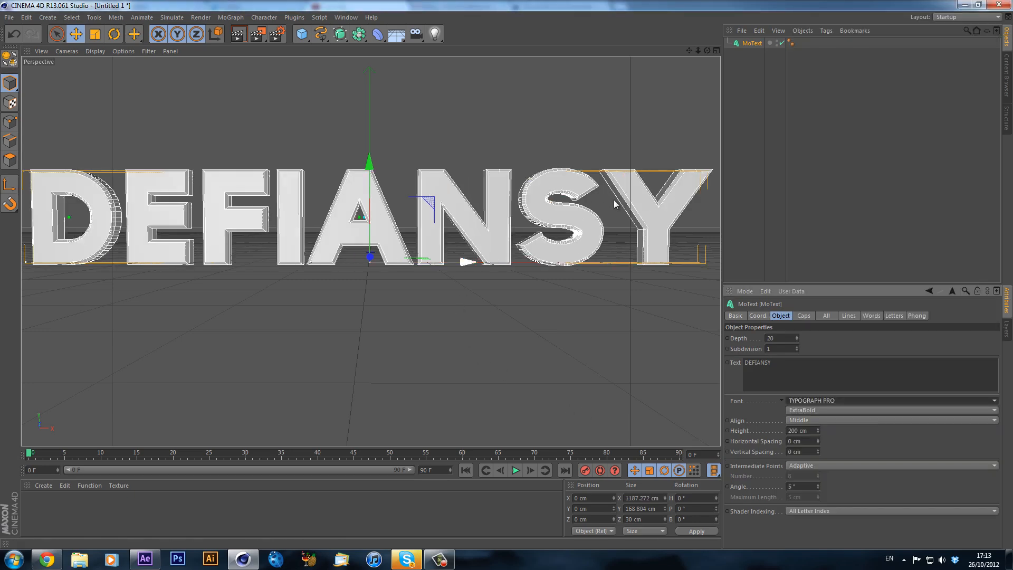
{"action": "scroll", "coordinate": [662, 104], "scroll_direction": "down", "scroll_amount": 1}
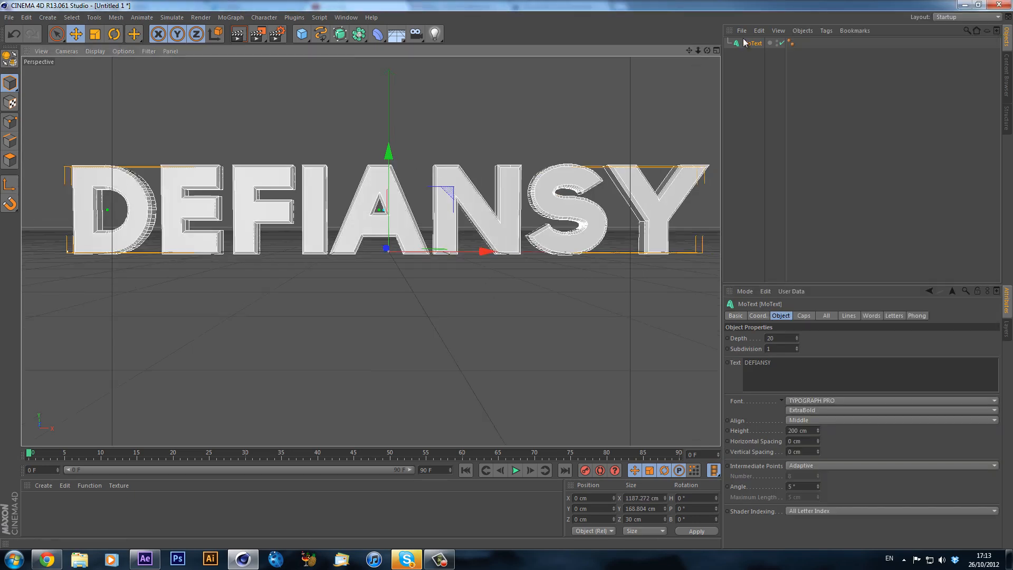
Try a depth of 10 on the MoText object.
{"action": "left_click_drag", "start_coordinate": [689, 50], "coordinate": [513, 278]}
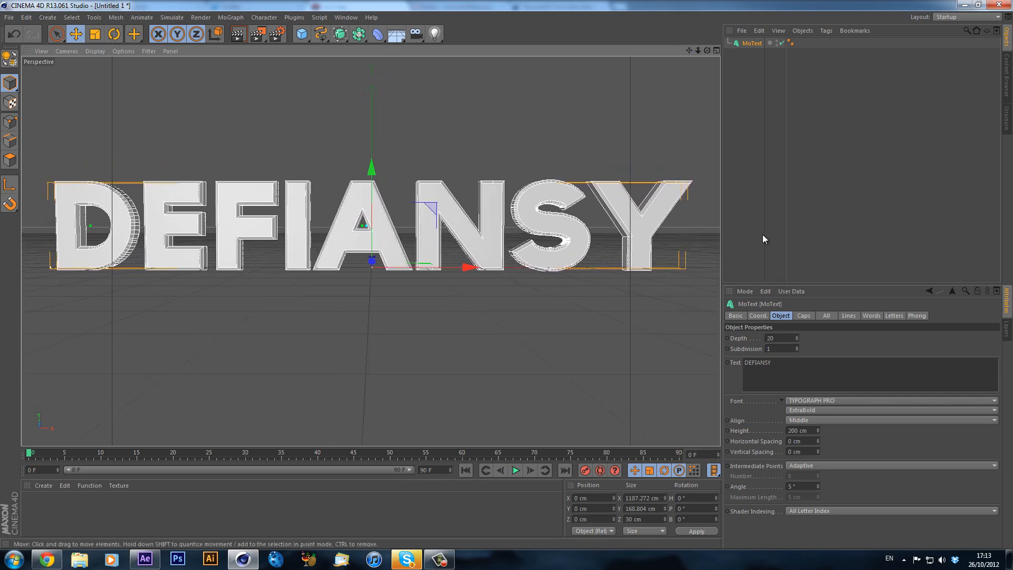
{"action": "left_click", "coordinate": [779, 336]}
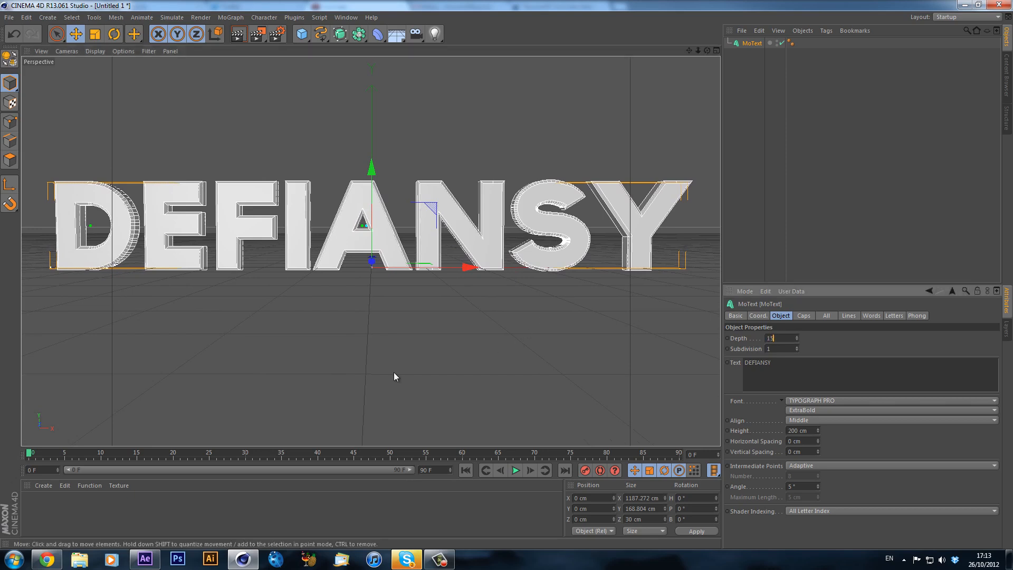
{"action": "type", "text": "10"}
{"action": "key", "text": "Return"}
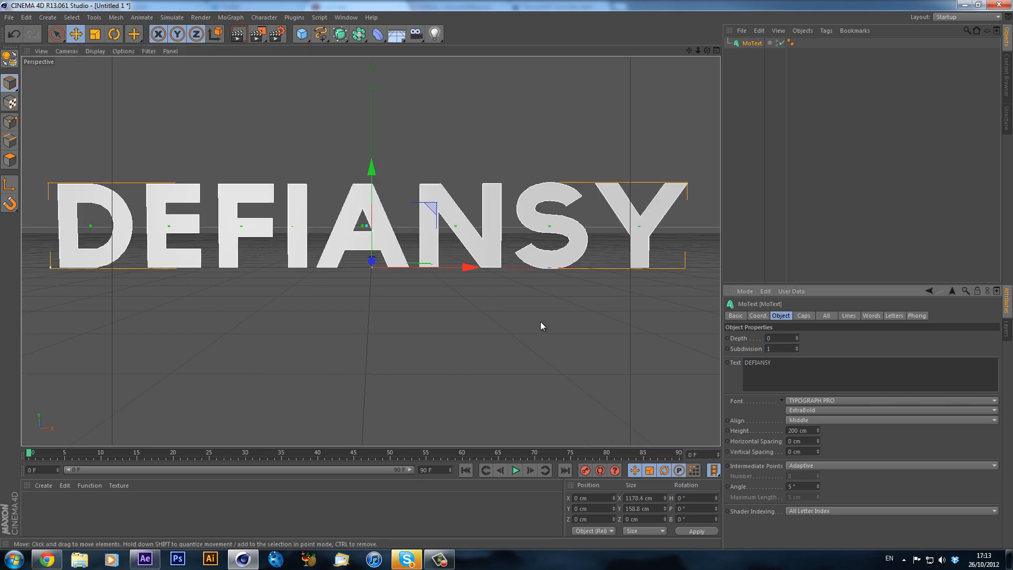
{"action": "left_click", "coordinate": [773, 338]}
{"action": "key", "text": "Return"}
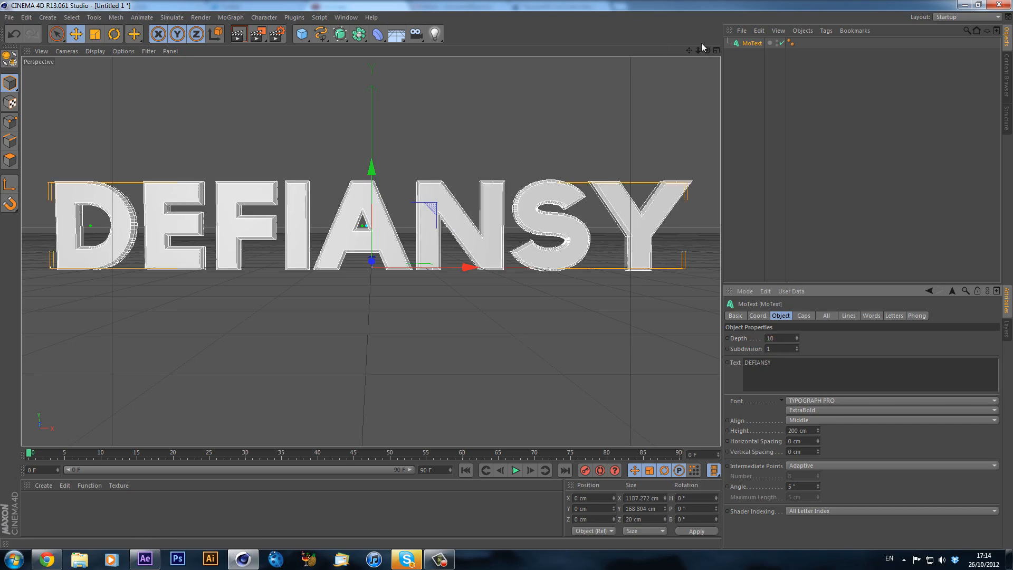
Set the MoText object's depth to 8.
{"action": "left_click_drag", "start_coordinate": [707, 51], "coordinate": [506, 274]}
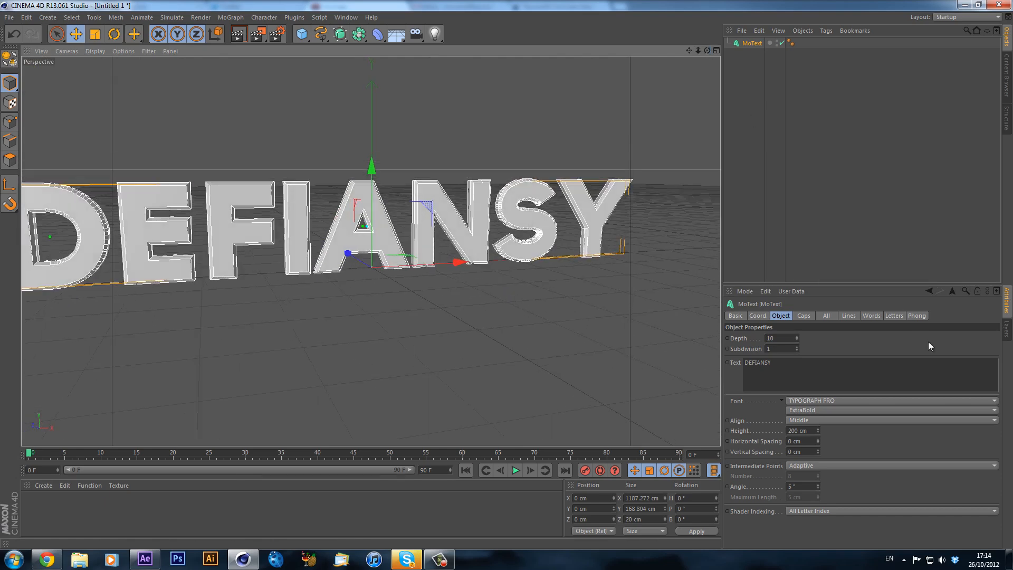
{"action": "left_click", "coordinate": [782, 337]}
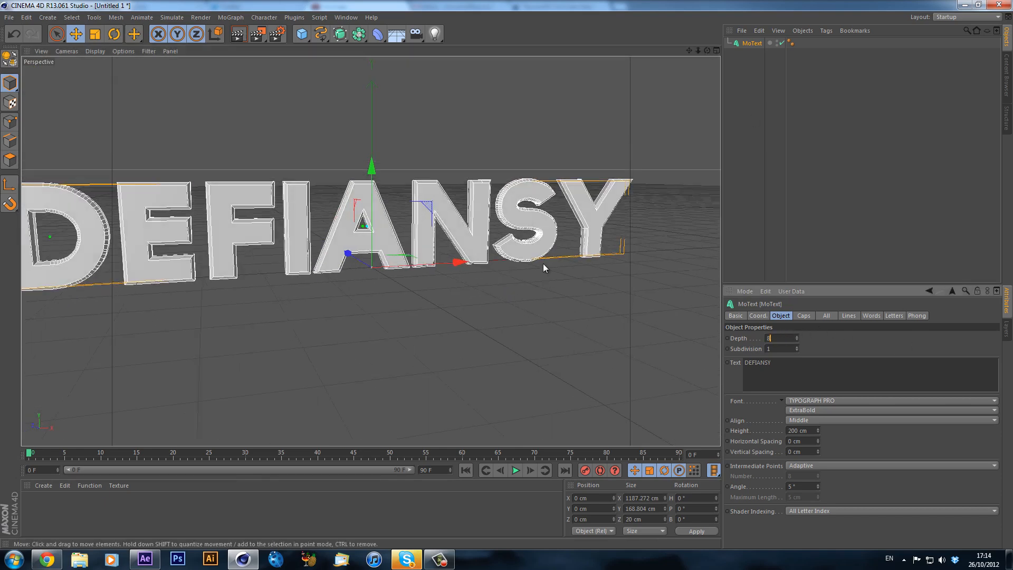
{"action": "type", "text": "8"}
{"action": "key", "text": "Return"}
{"action": "left_click_drag", "start_coordinate": [707, 51], "coordinate": [508, 273]}
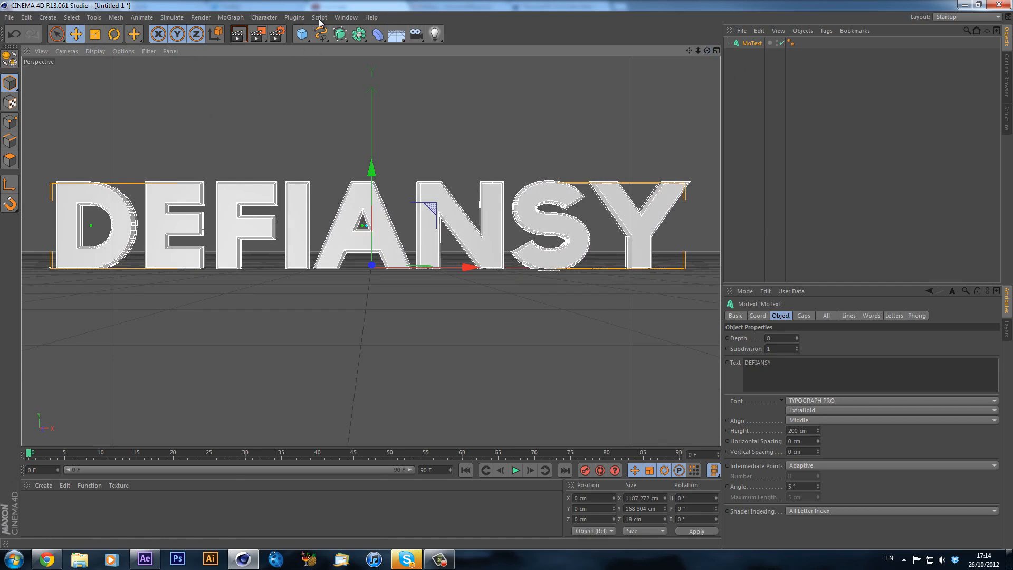
Break the DEFIANSY text into 10 random pieces per letter with the Thrausi plugin and close its window.
{"action": "left_click", "coordinate": [297, 17]}
{"action": "mouse_move", "coordinate": [306, 46]}
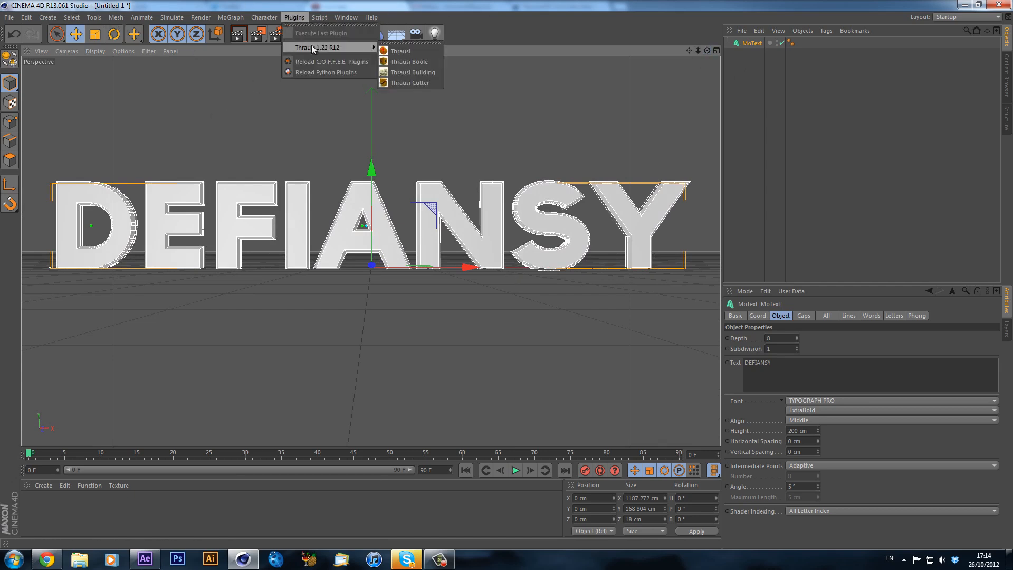
{"action": "left_click", "coordinate": [401, 46]}
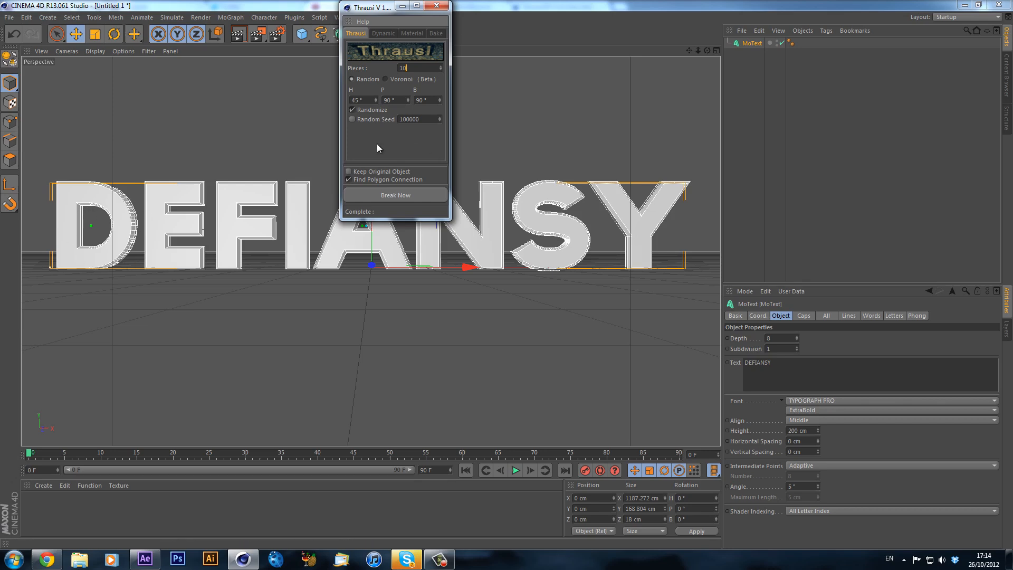
{"action": "left_click", "coordinate": [387, 198]}
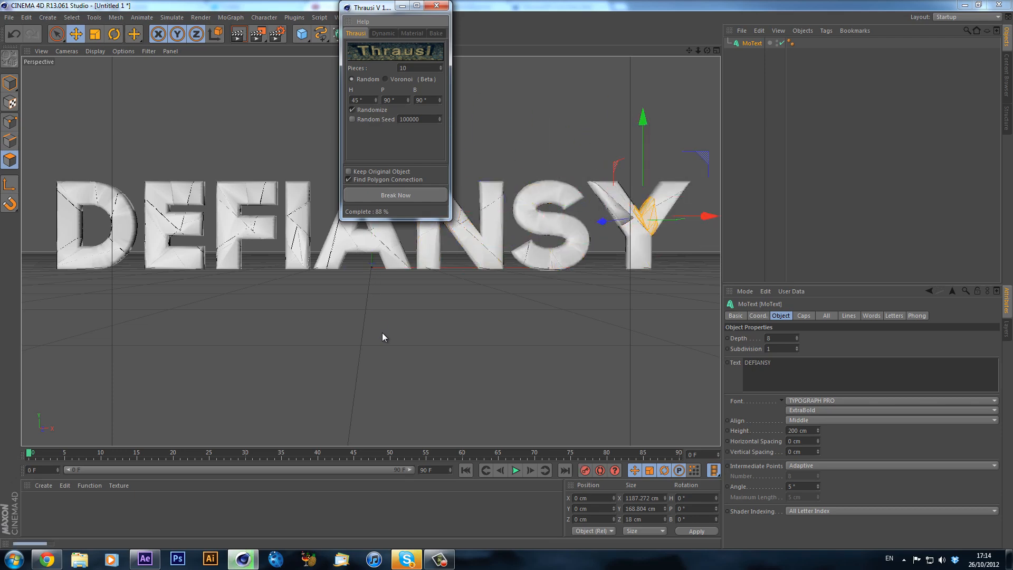
{"action": "left_click", "coordinate": [440, 7]}
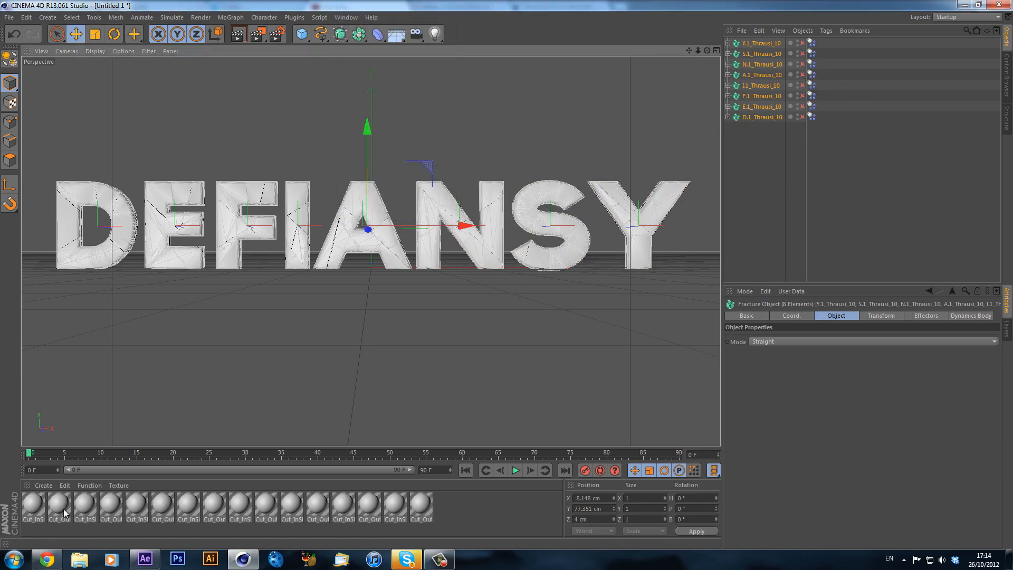
Replace all the Cut_InSide and Cut_OutSide materials with a single Cut_OutSide material.
{"action": "left_click", "coordinate": [33, 505]}
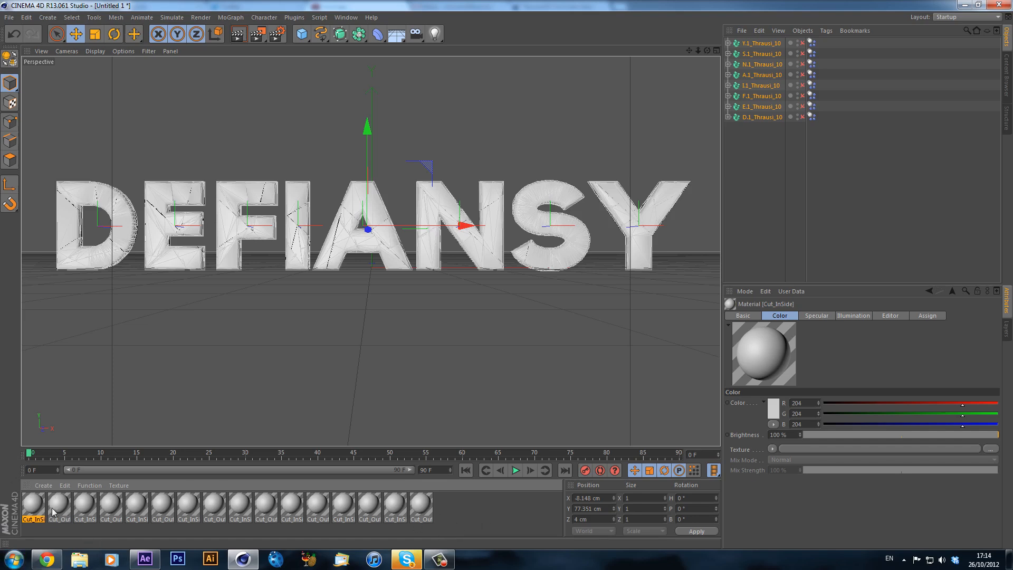
{"action": "left_click", "coordinate": [429, 512]}
{"action": "left_click_drag", "start_coordinate": [427, 507], "coordinate": [269, 502]}
{"action": "left_click_drag", "start_coordinate": [269, 501], "coordinate": [32, 505], "text": "alt"}
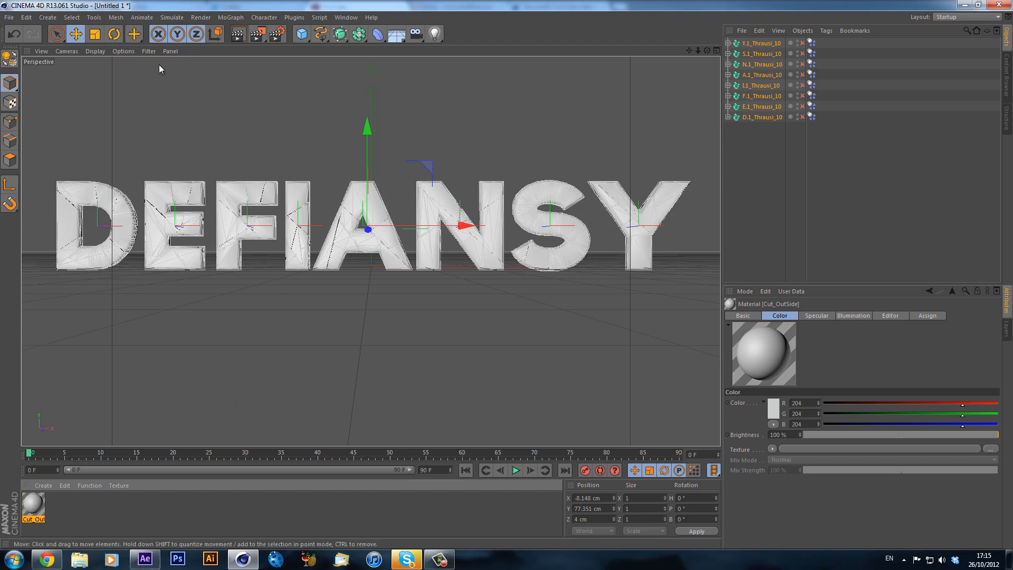
Save the scene as Defiansy Break in a new folder named Intro inside the PsyQo GnS folder.
{"action": "key", "text": "ctrl+s"}
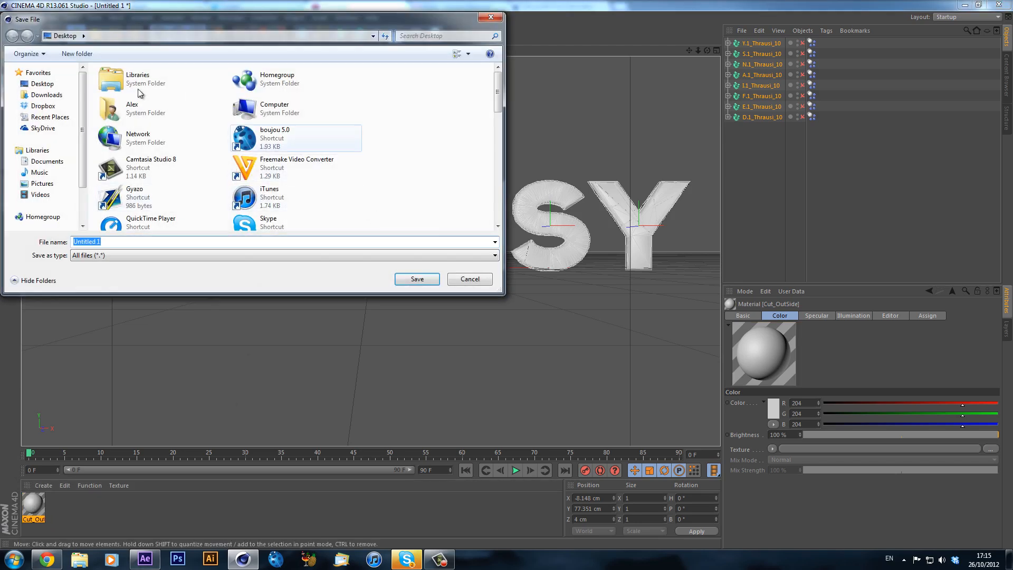
{"action": "left_click_drag", "start_coordinate": [499, 93], "coordinate": [499, 124]}
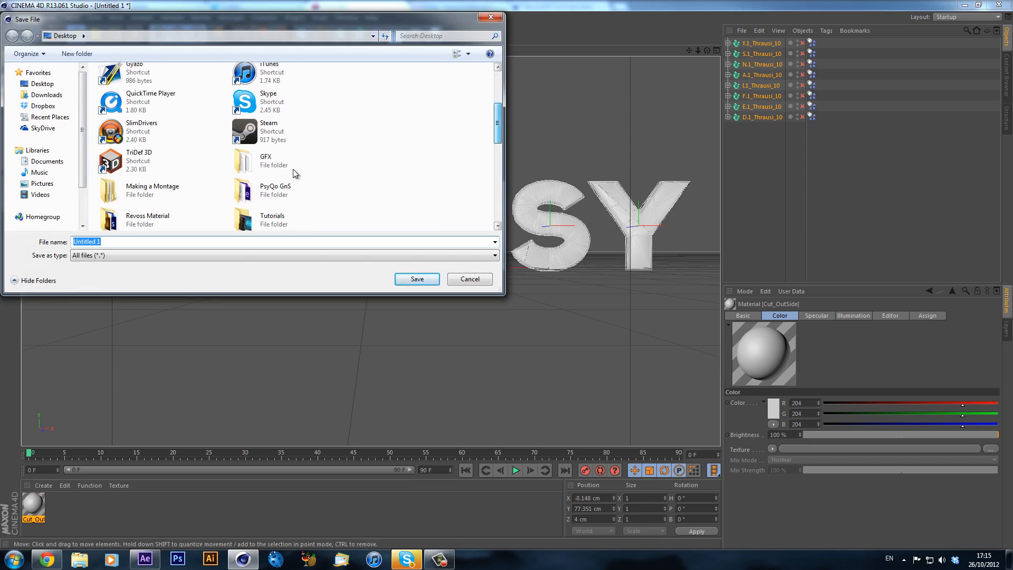
{"action": "double_click", "coordinate": [292, 179]}
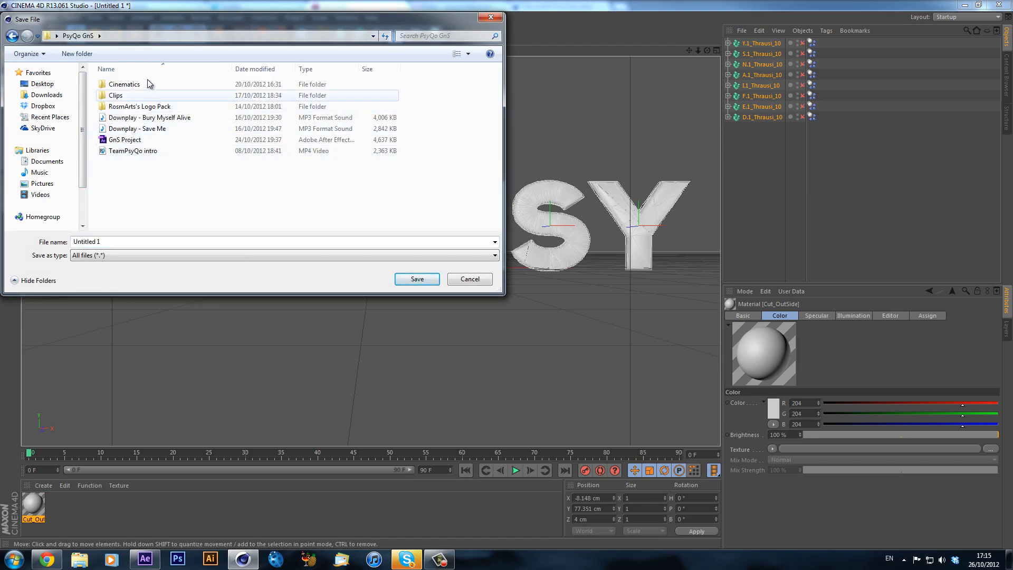
{"action": "left_click", "coordinate": [97, 56]}
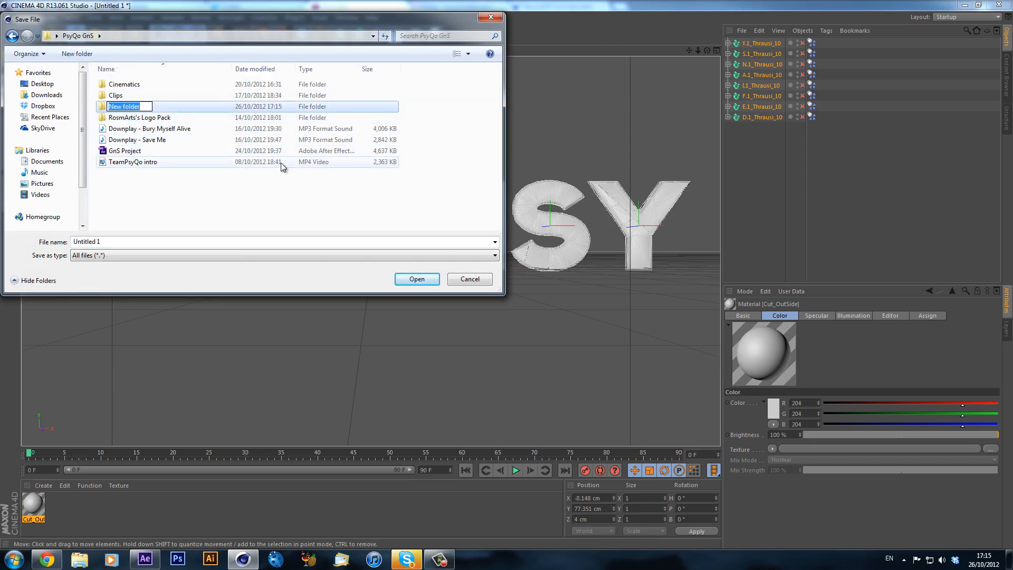
{"action": "type", "text": "iN"}
{"action": "type", "text": "ntro"}
{"action": "key", "text": "Return"}
{"action": "double_click", "coordinate": [102, 106]}
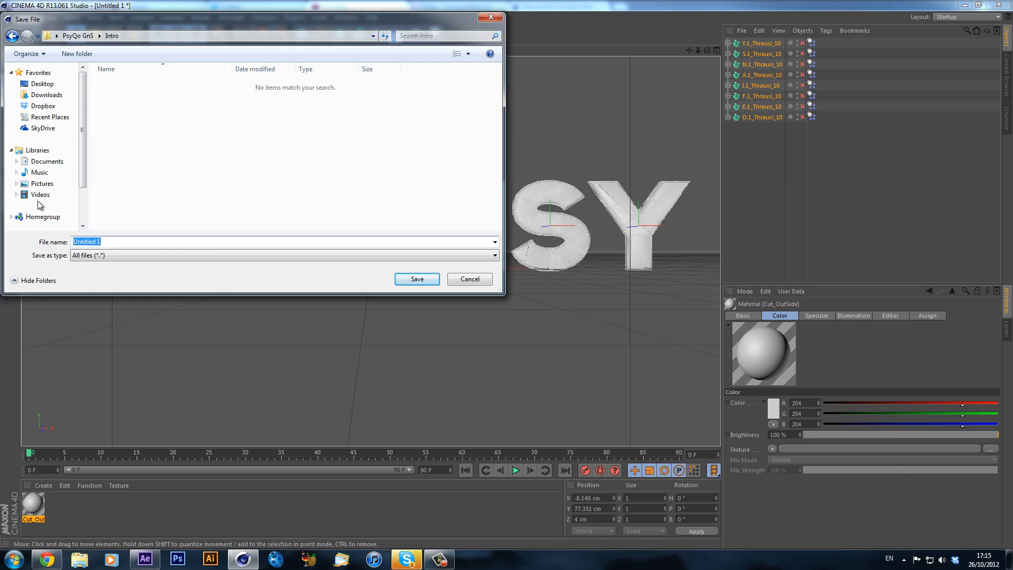
{"action": "type", "text": "Defiansy Break"}
{"action": "key", "text": "Return"}
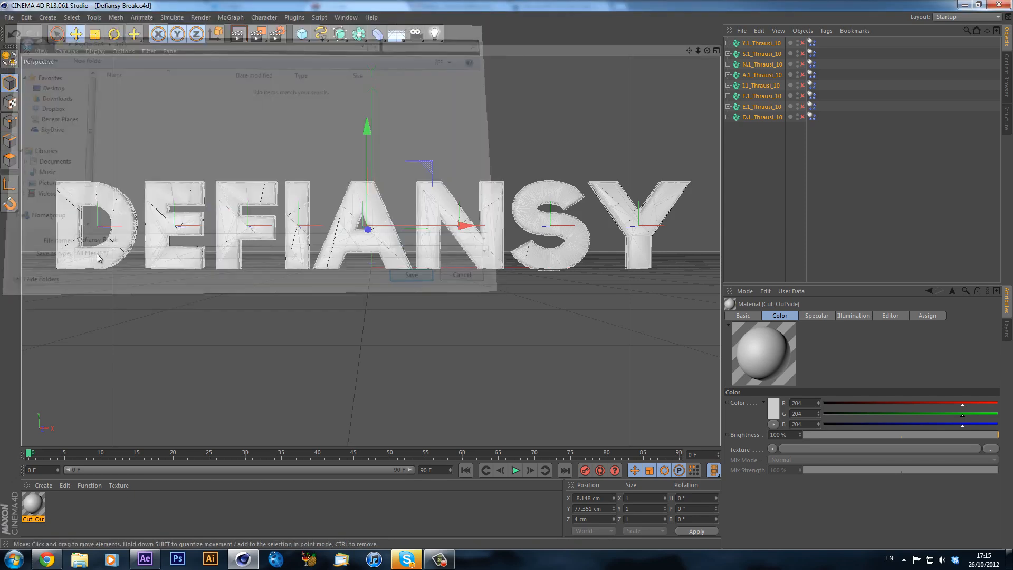
Switch to After Effects, start a 3D object import in Element's Scene Setup, and check the Intro folder in Windows Explorer.
{"action": "left_click", "coordinate": [145, 558]}
{"action": "left_click", "coordinate": [199, 101]}
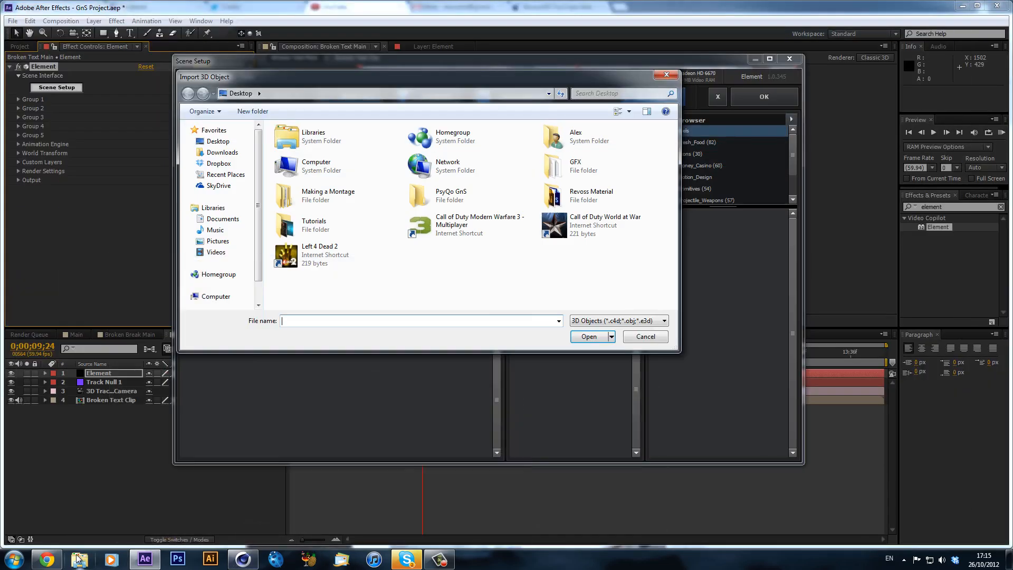
{"action": "right_click", "coordinate": [78, 558]}
{"action": "left_click", "coordinate": [42, 356]}
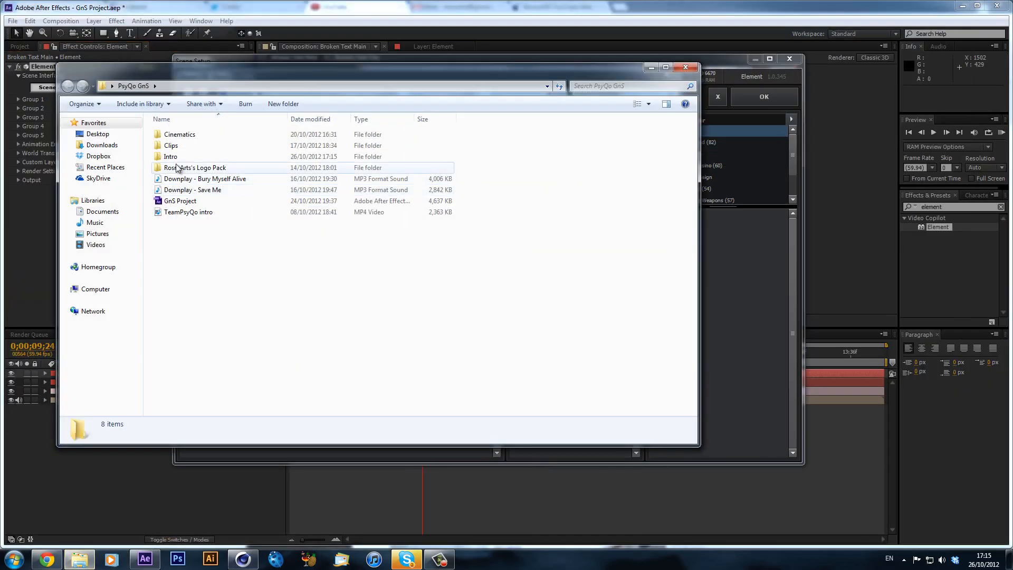
{"action": "double_click", "coordinate": [186, 157]}
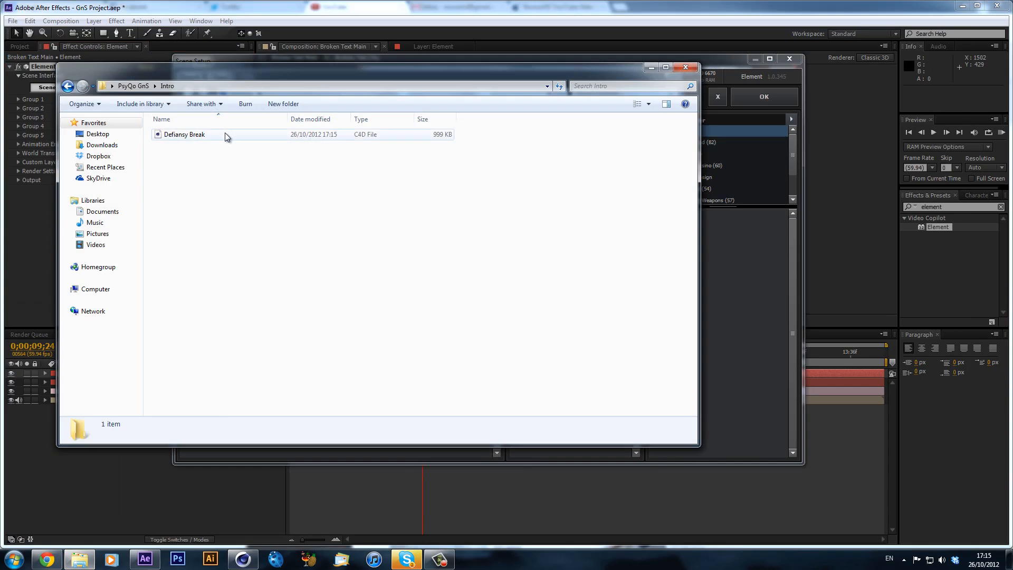
{"action": "left_click", "coordinate": [685, 67]}
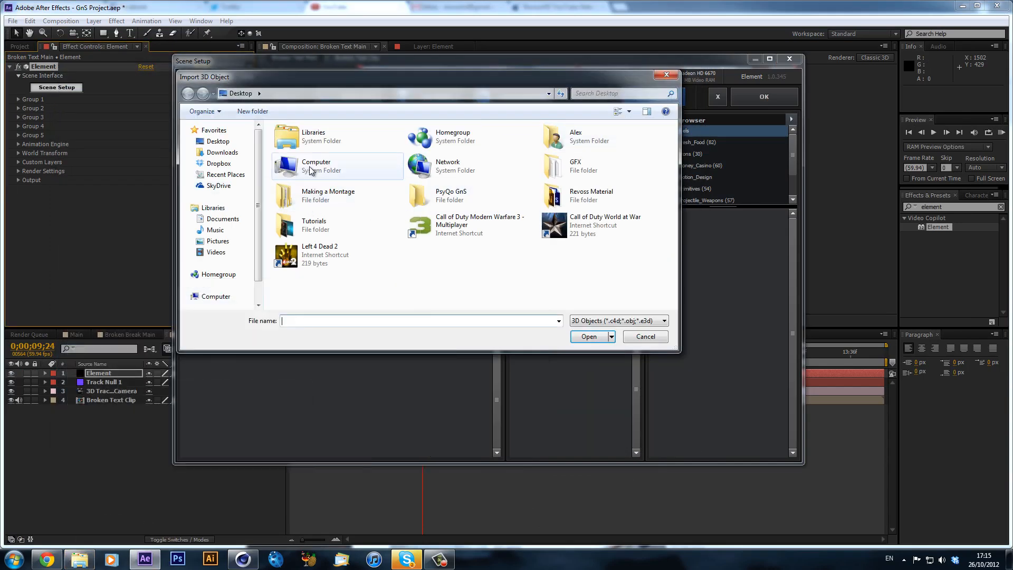
Import the Defiansy Break model from the Intro folder of PsyQo GnS into the Element scene.
{"action": "double_click", "coordinate": [446, 199]}
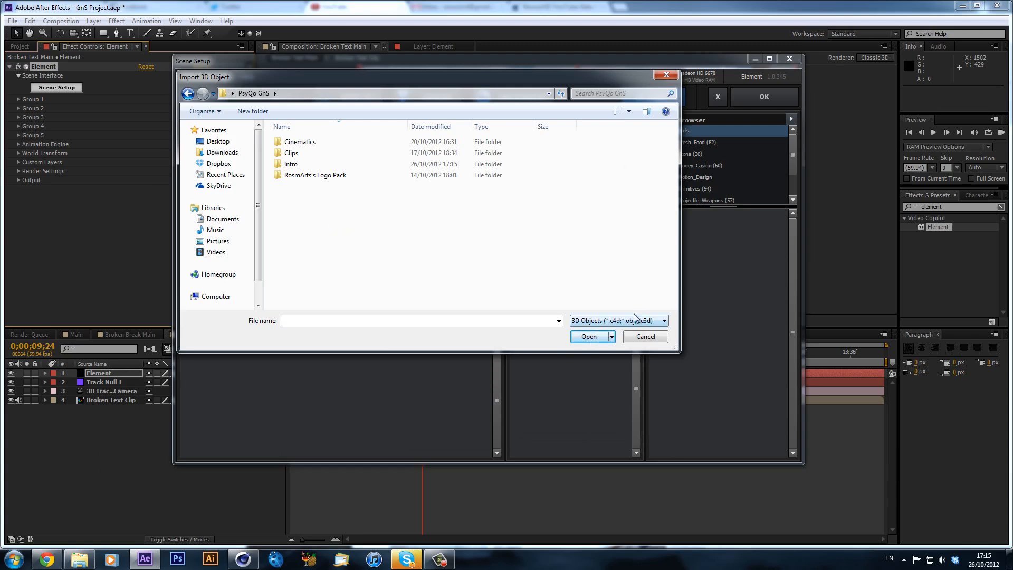
{"action": "double_click", "coordinate": [327, 164]}
{"action": "left_click", "coordinate": [320, 145]}
{"action": "double_click", "coordinate": [321, 144]}
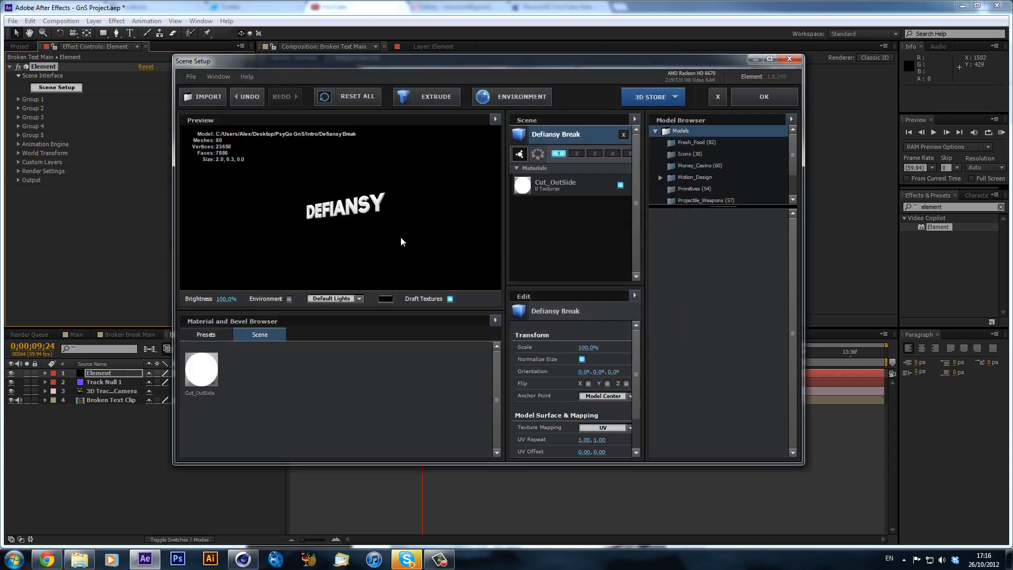
Apply the Glass material preset to the DEFIANSY model and accept the scene setup.
{"action": "scroll", "coordinate": [382, 240], "scroll_direction": "up", "scroll_amount": 2}
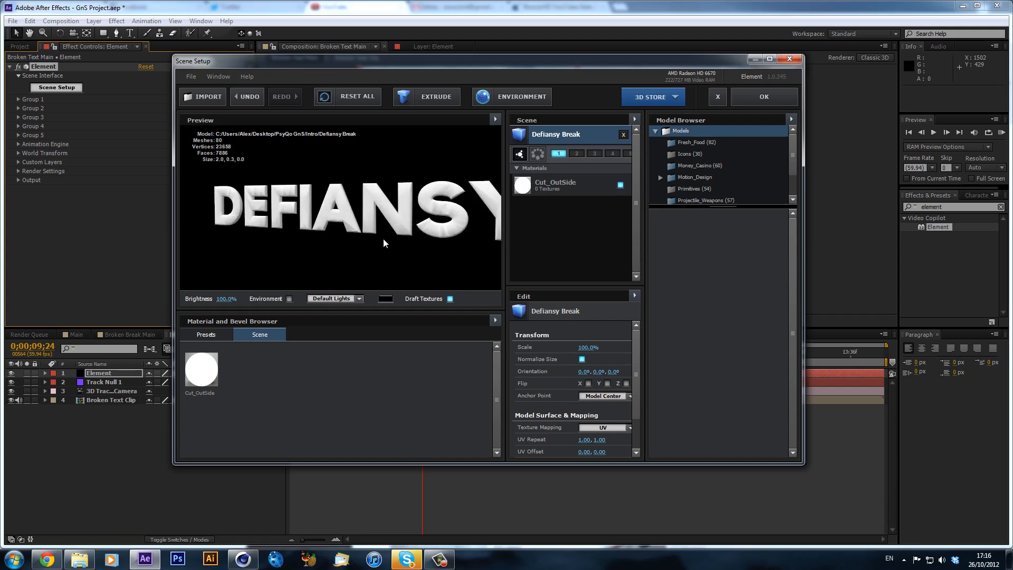
{"action": "scroll", "coordinate": [382, 241], "scroll_direction": "down", "scroll_amount": 1}
{"action": "left_click_drag", "start_coordinate": [419, 222], "coordinate": [441, 228]}
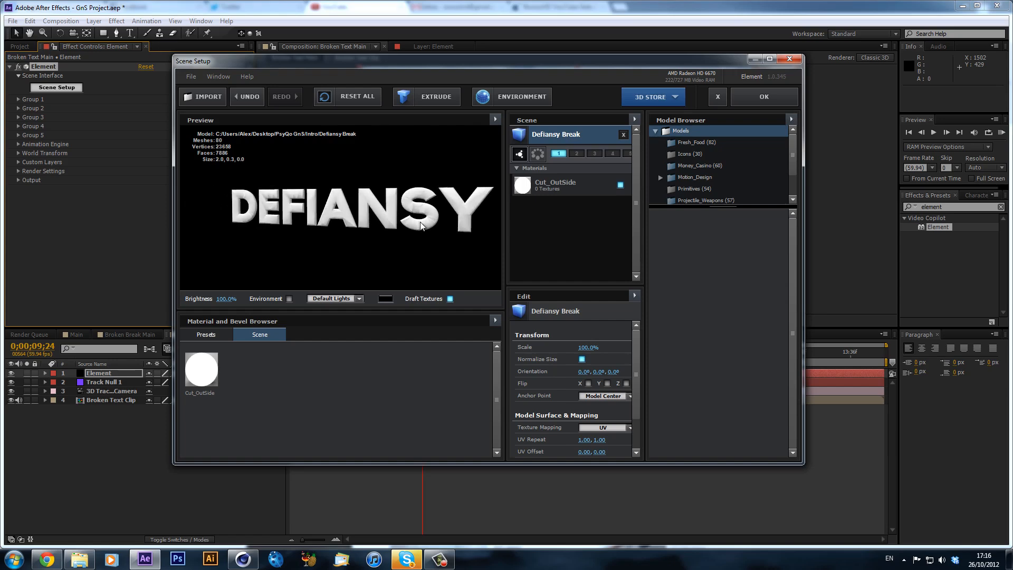
{"action": "left_click", "coordinate": [205, 334]}
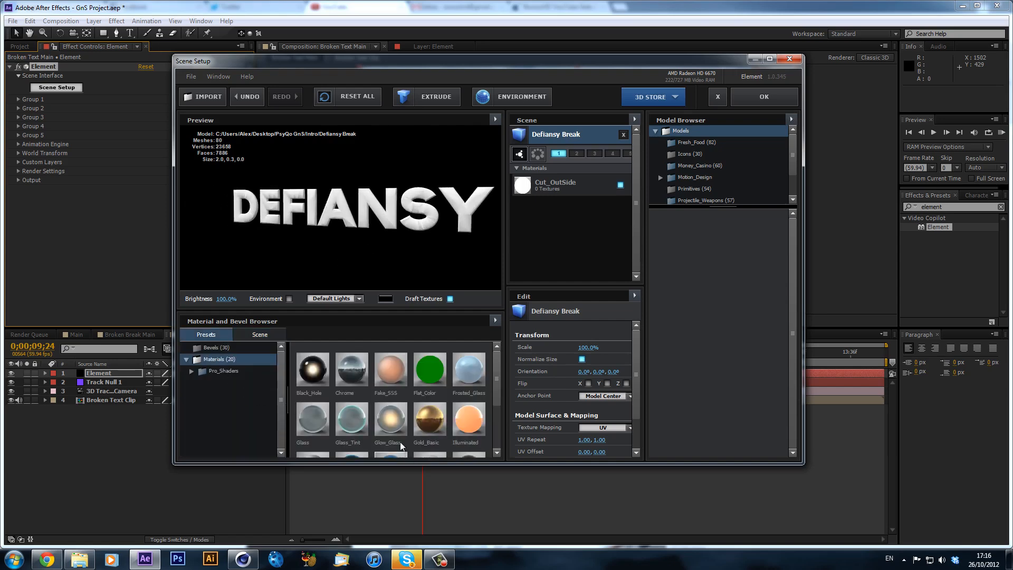
{"action": "left_click_drag", "start_coordinate": [312, 420], "coordinate": [360, 224]}
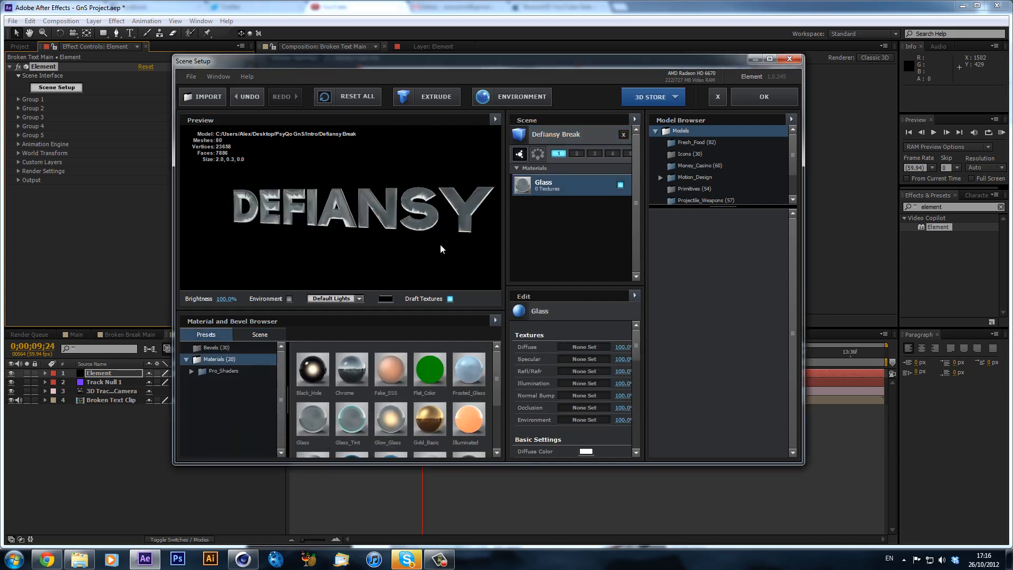
{"action": "mouse_move", "coordinate": [437, 229]}
{"action": "left_mouse_down"}
{"action": "mouse_move", "coordinate": [347, 235]}
{"action": "mouse_move", "coordinate": [428, 236]}
{"action": "left_mouse_up"}
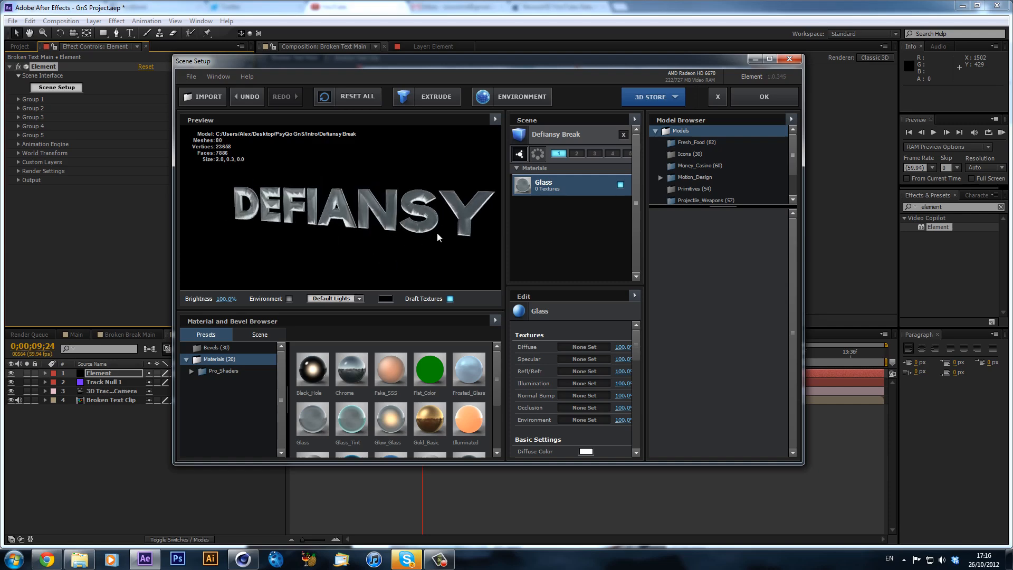
{"action": "left_click", "coordinate": [762, 96]}
Duplicate the Broken Text Clip layer, with both copies muted, and remove the 3D Camera Tracker effect from the upper copy.
{"action": "left_click", "coordinate": [125, 399]}
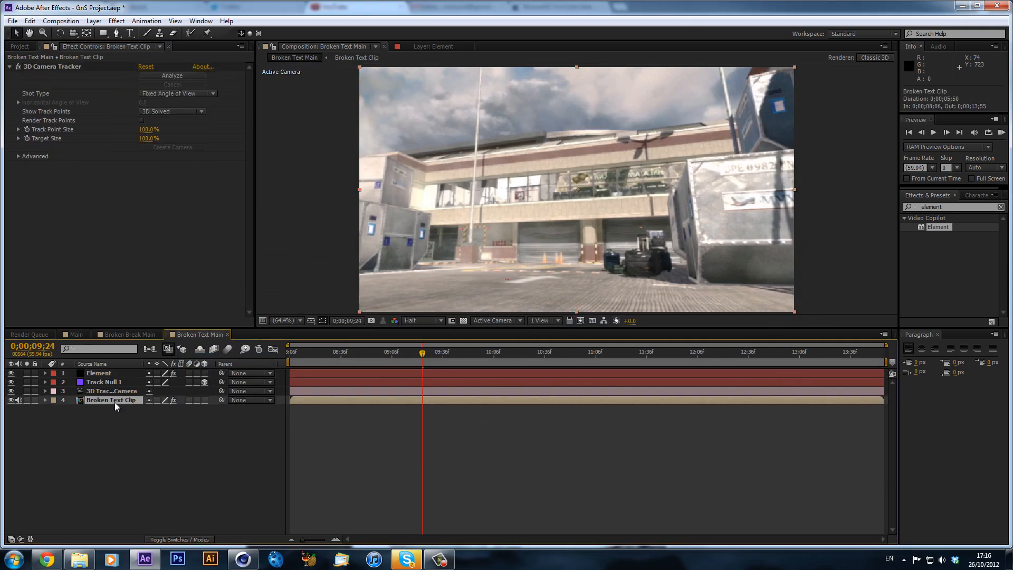
{"action": "key", "text": "ctrl+d"}
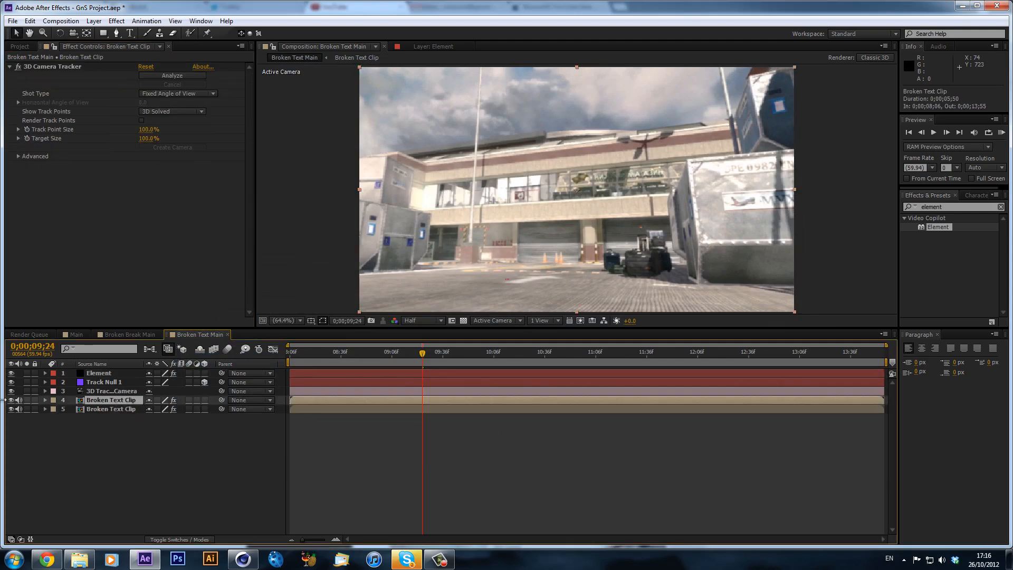
{"action": "left_click_drag", "start_coordinate": [19, 400], "coordinate": [18, 409]}
{"action": "left_click", "coordinate": [84, 69]}
{"action": "key", "text": "Delete"}
Move the Broken Text Clip copy without the tracker below the tracked clip and hide it.
{"action": "left_click_drag", "start_coordinate": [102, 400], "coordinate": [100, 424]}
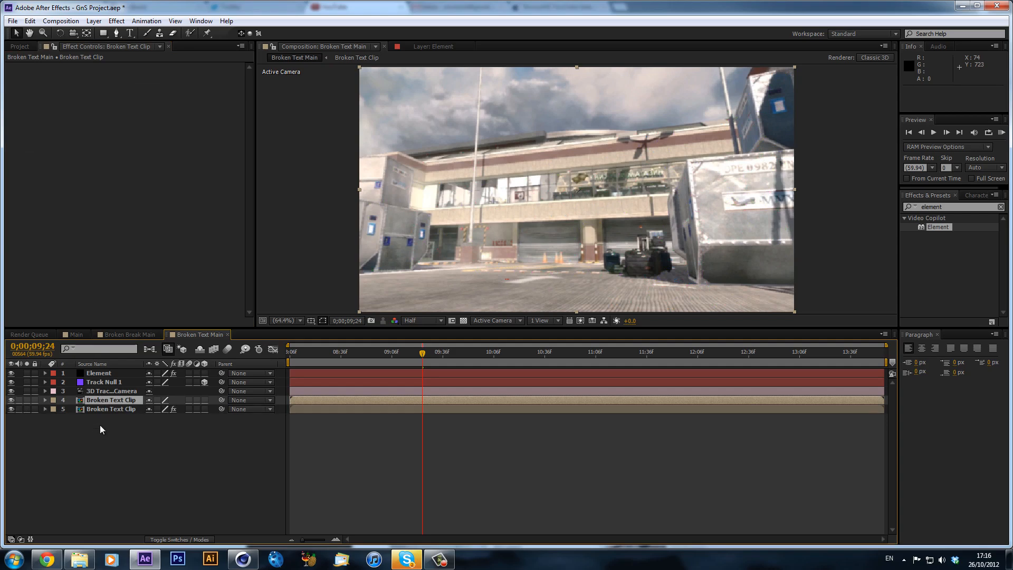
{"action": "left_click", "coordinate": [10, 419]}
{"action": "left_click", "coordinate": [11, 410]}
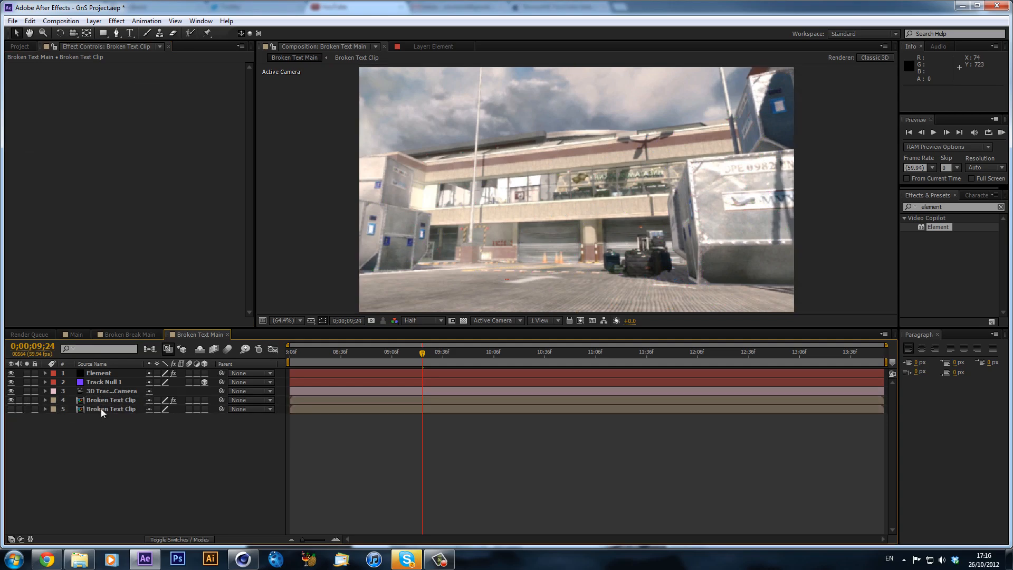
Assign the hidden Broken Text Clip in layer 5 as Layer 1 of the Element effect's custom texture maps.
{"action": "left_click", "coordinate": [102, 408]}
{"action": "left_click", "coordinate": [106, 373]}
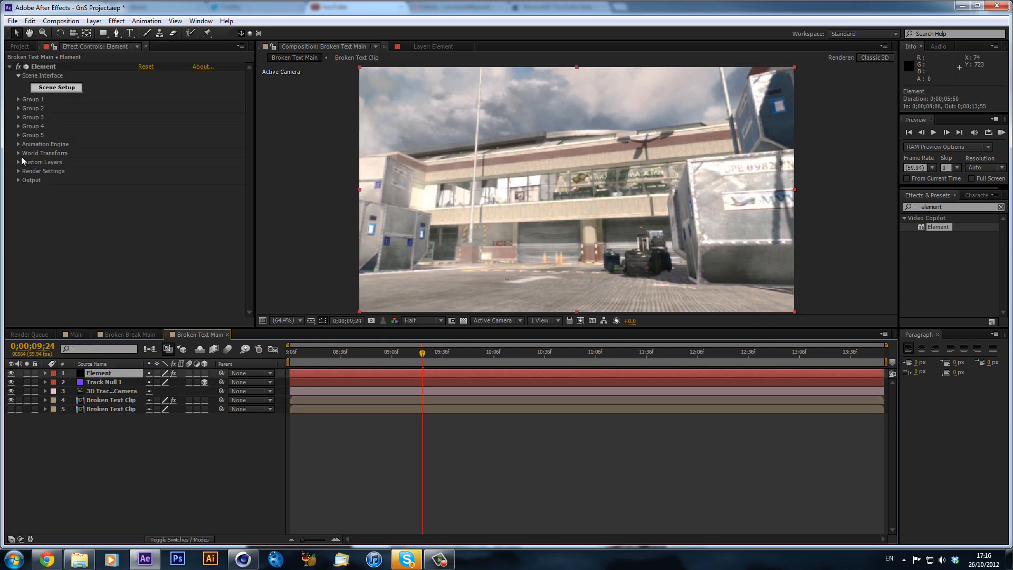
{"action": "left_click", "coordinate": [18, 161]}
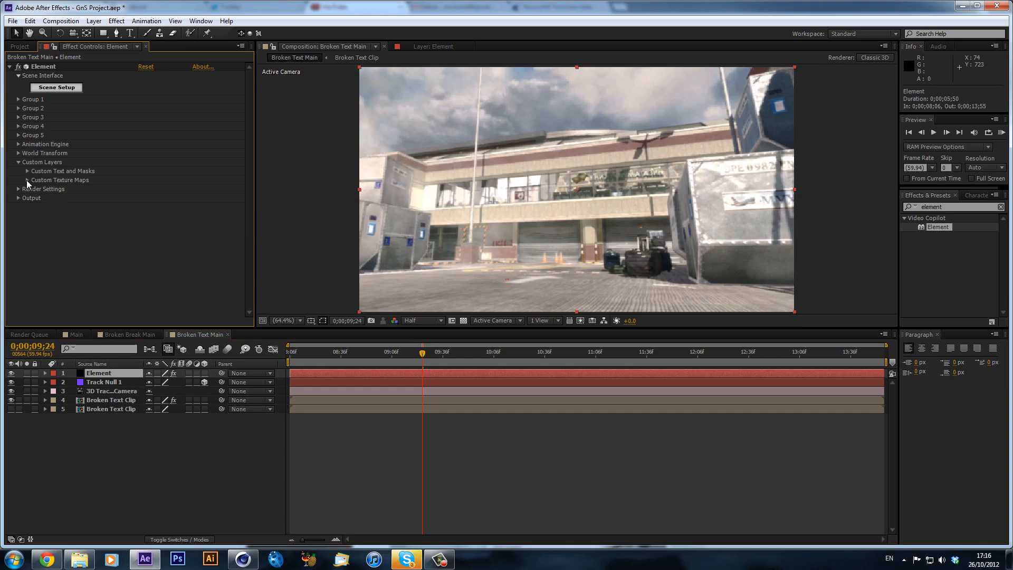
{"action": "left_click", "coordinate": [26, 179]}
{"action": "left_click", "coordinate": [159, 189]}
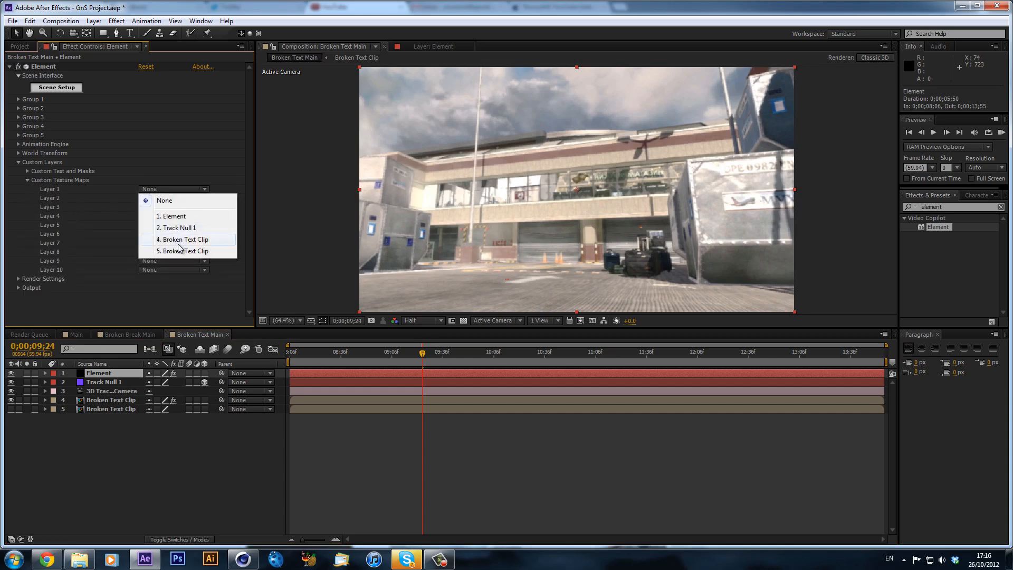
{"action": "left_click", "coordinate": [180, 251]}
Set the Element scene's environment texture to Custom Layer 1 and accept the scene setup.
{"action": "left_click", "coordinate": [73, 89]}
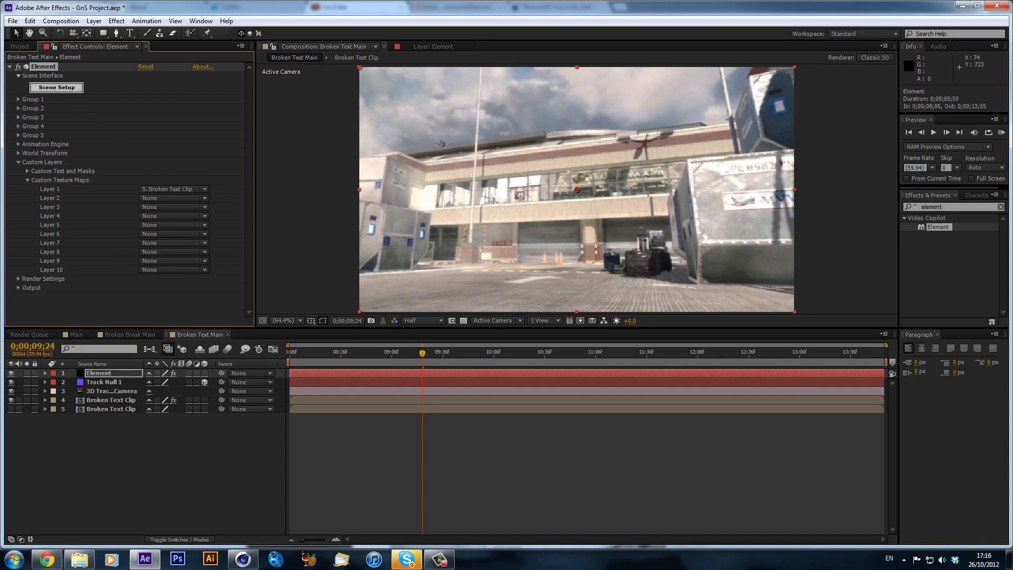
{"action": "left_click", "coordinate": [501, 96]}
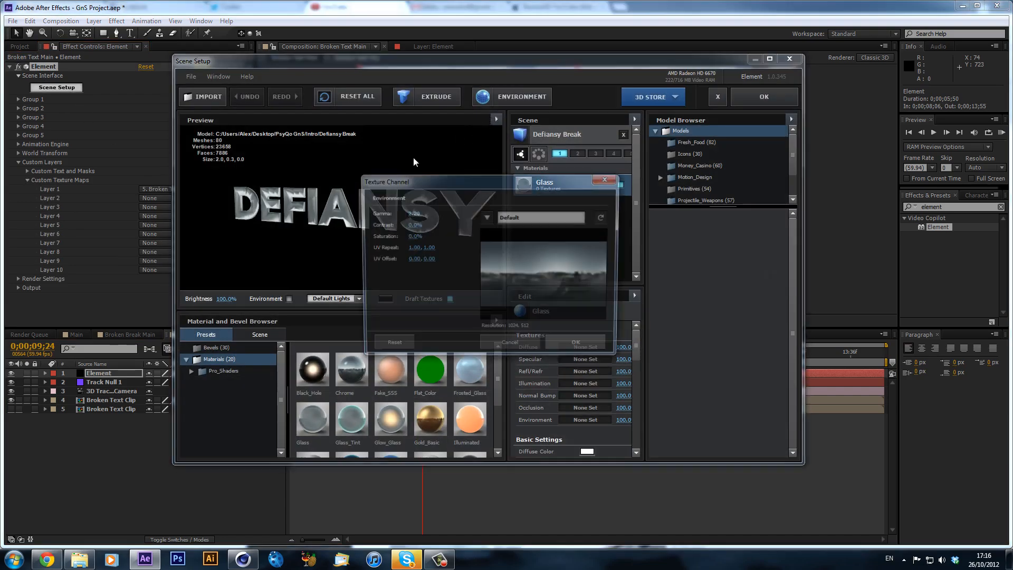
{"action": "left_click", "coordinate": [485, 217]}
{"action": "left_click", "coordinate": [506, 437]}
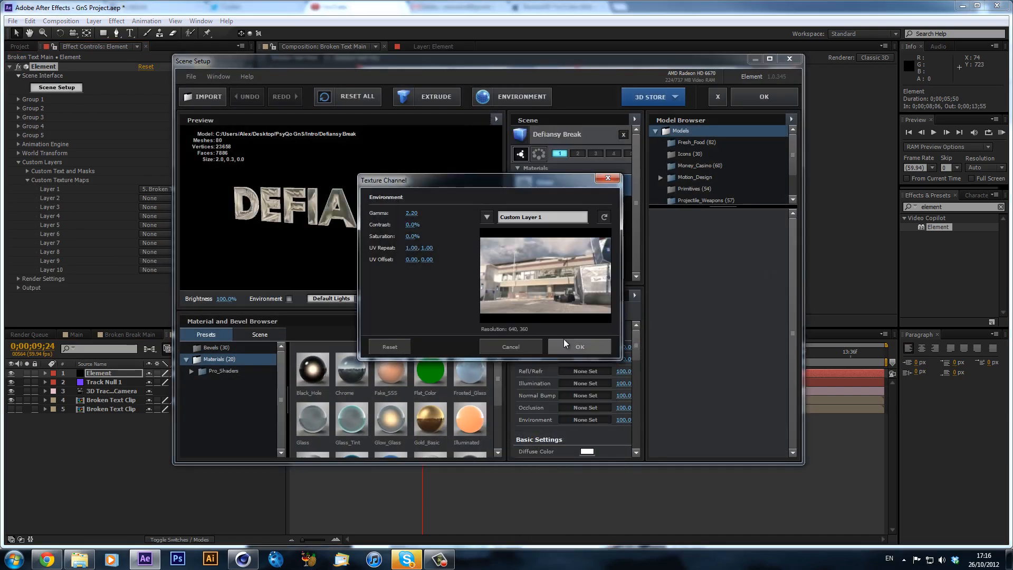
{"action": "left_click", "coordinate": [580, 346]}
{"action": "left_click_drag", "start_coordinate": [410, 221], "coordinate": [389, 232]}
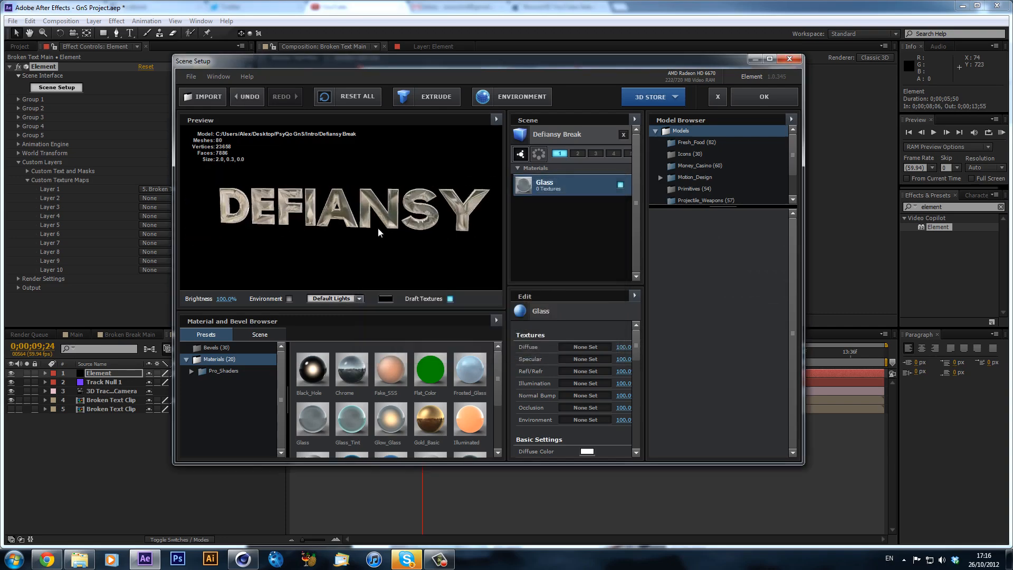
{"action": "left_click", "coordinate": [764, 97]}
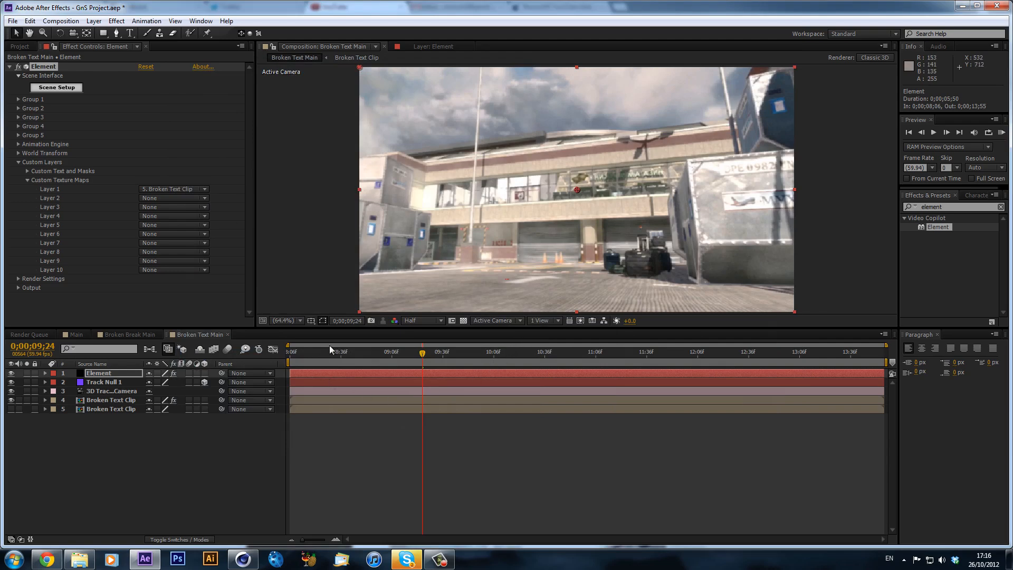
At 0;00;11;29, create a null from a track point on the ground using the upper Broken Text Clip's 3D Camera Tracker.
{"action": "left_click_drag", "start_coordinate": [316, 351], "coordinate": [432, 351]}
{"action": "left_click_drag", "start_coordinate": [496, 350], "coordinate": [636, 353]}
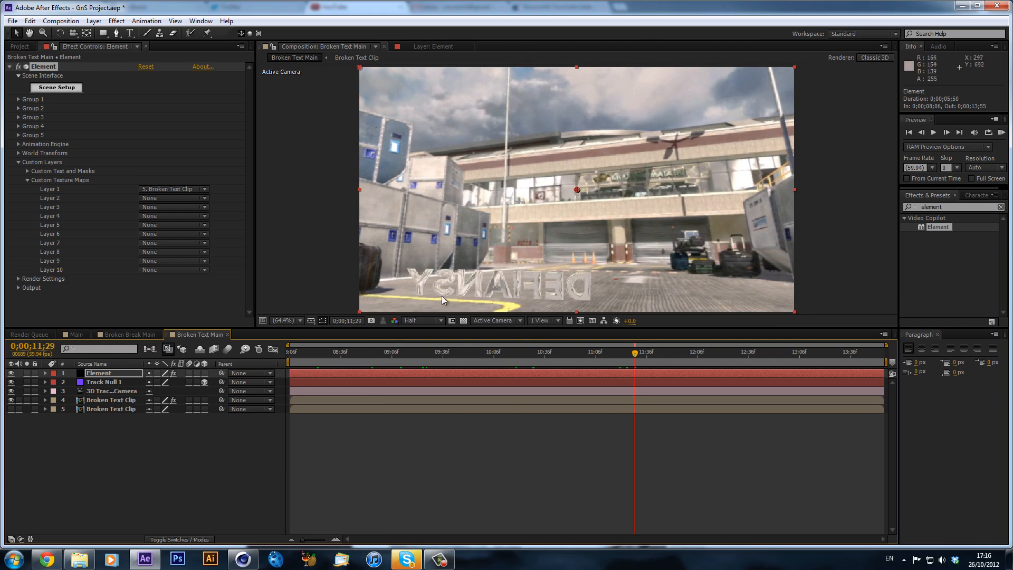
{"action": "left_click", "coordinate": [113, 382]}
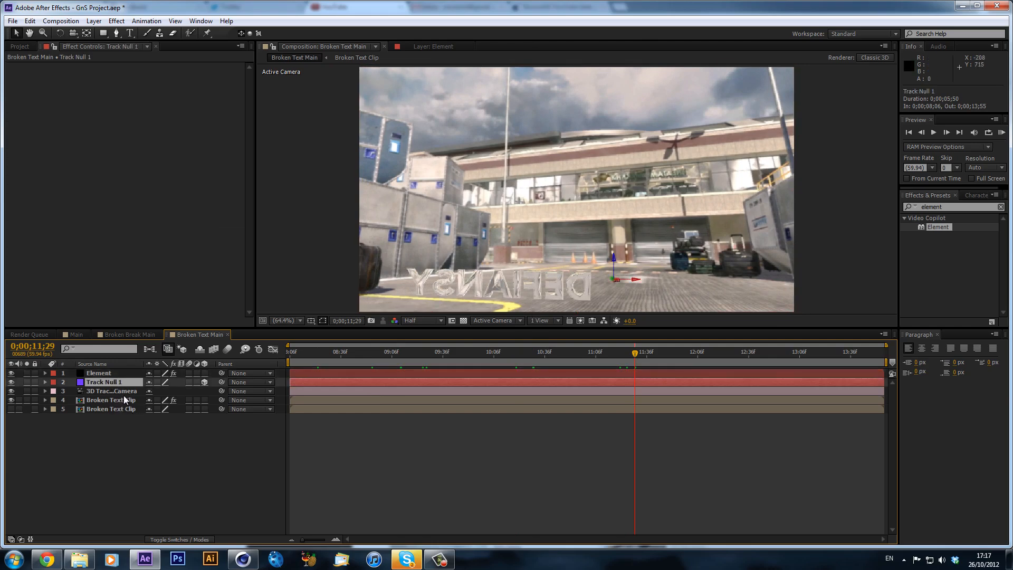
{"action": "left_click", "coordinate": [123, 394]}
{"action": "left_click", "coordinate": [124, 400]}
{"action": "left_click", "coordinate": [124, 391]}
{"action": "left_click", "coordinate": [124, 399]}
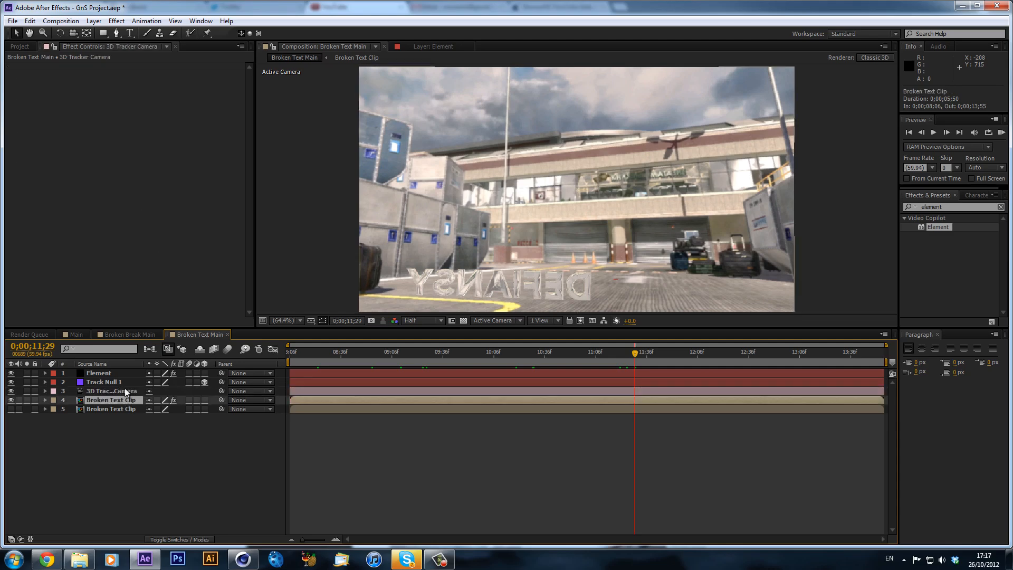
{"action": "left_click", "coordinate": [90, 67]}
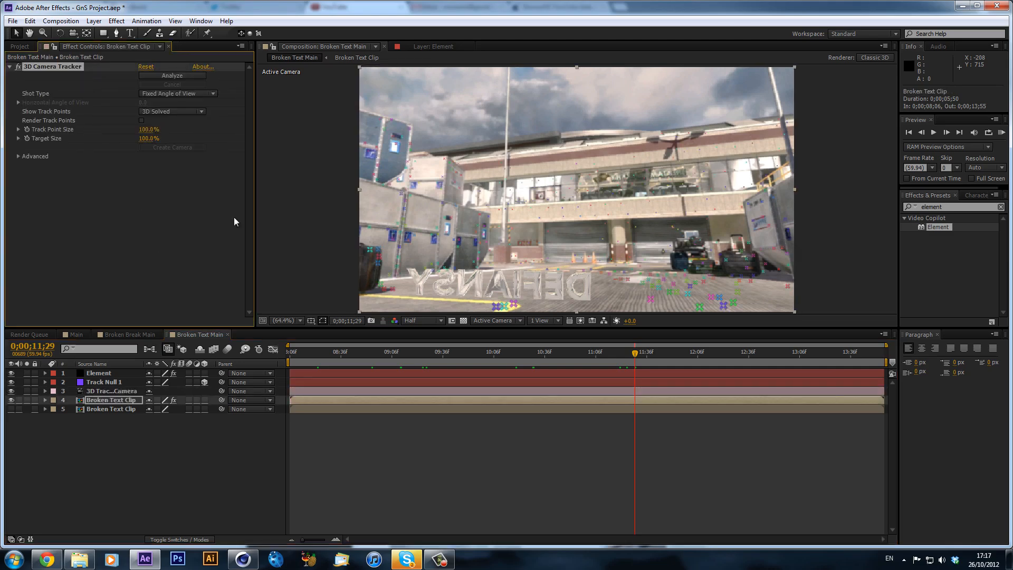
{"action": "right_click", "coordinate": [615, 271]}
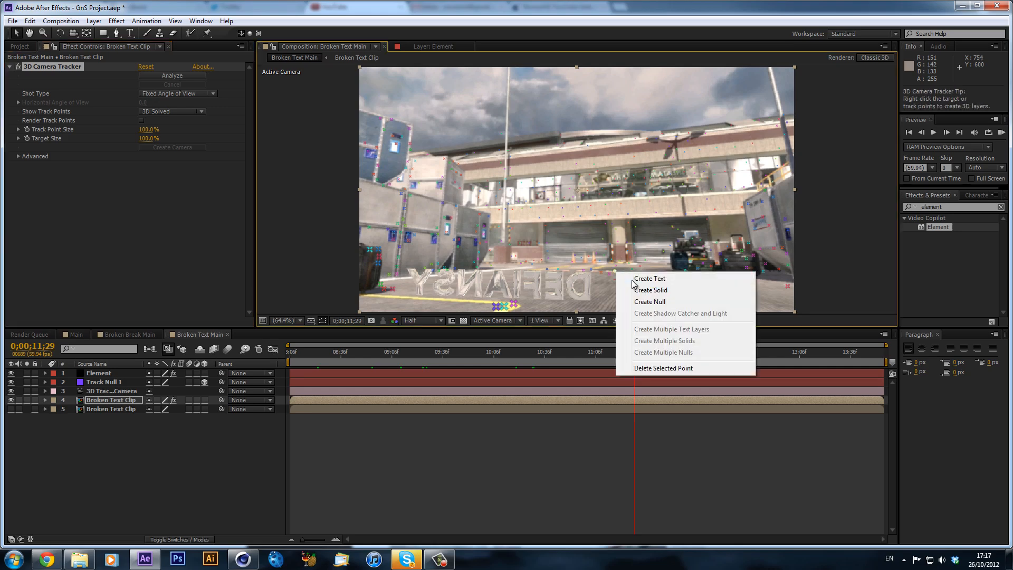
{"action": "left_click", "coordinate": [650, 301]}
Delete the old Track Null 1 and move the new null directly below the Element layer.
{"action": "left_click", "coordinate": [113, 391]}
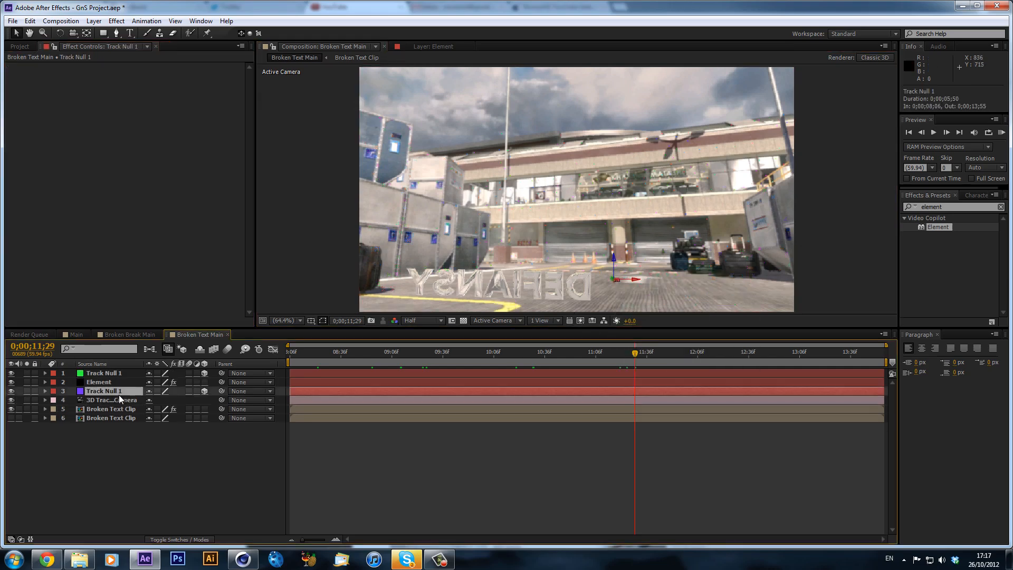
{"action": "key", "text": "Delete"}
{"action": "left_click_drag", "start_coordinate": [128, 374], "coordinate": [125, 385]}
{"action": "left_click", "coordinate": [118, 375]}
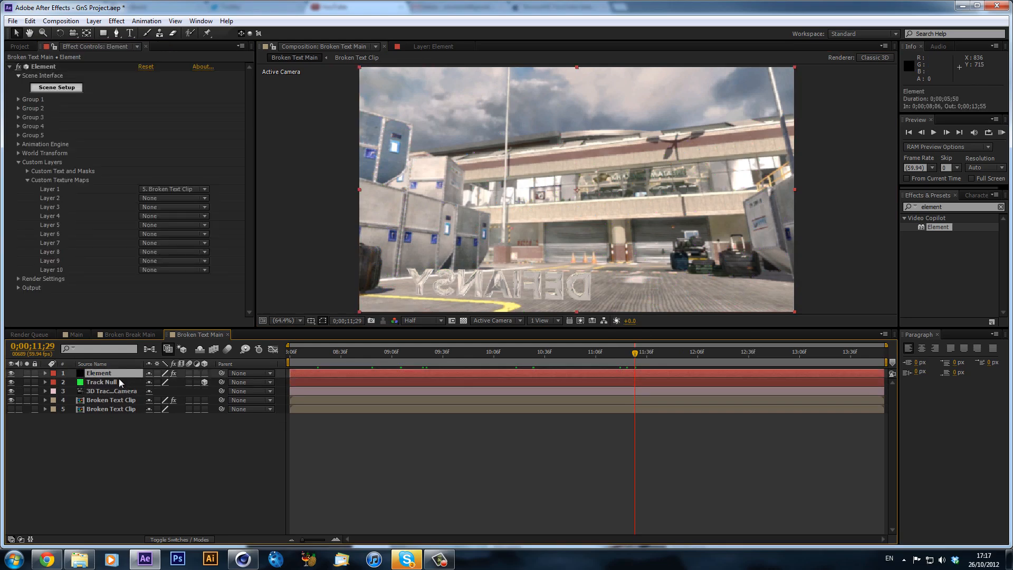
Reveal the new null's position and set Position Z of Element's Group 1 Particle Replicator to 2492.
{"action": "left_click", "coordinate": [115, 383]}
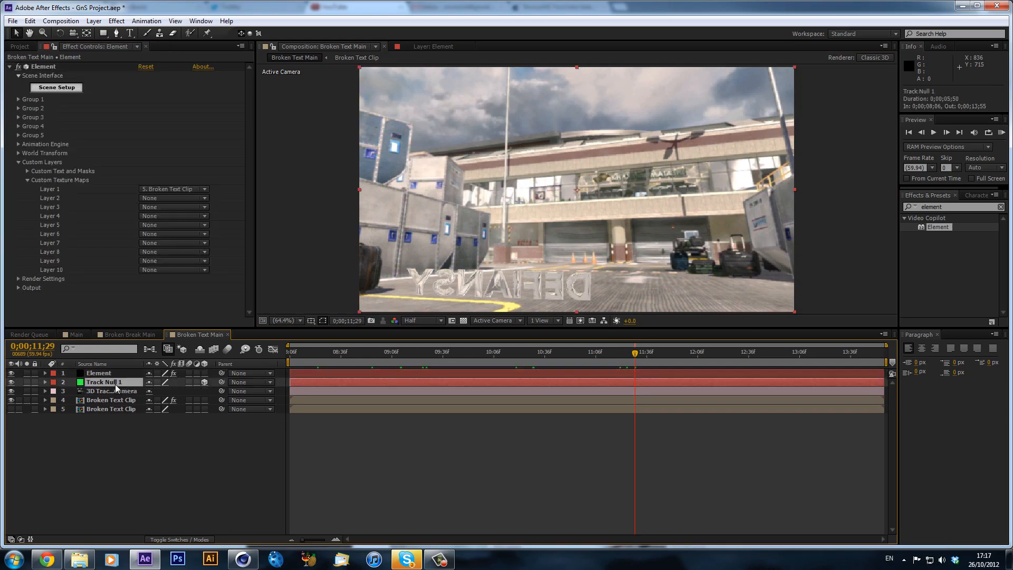
{"action": "key", "text": "p"}
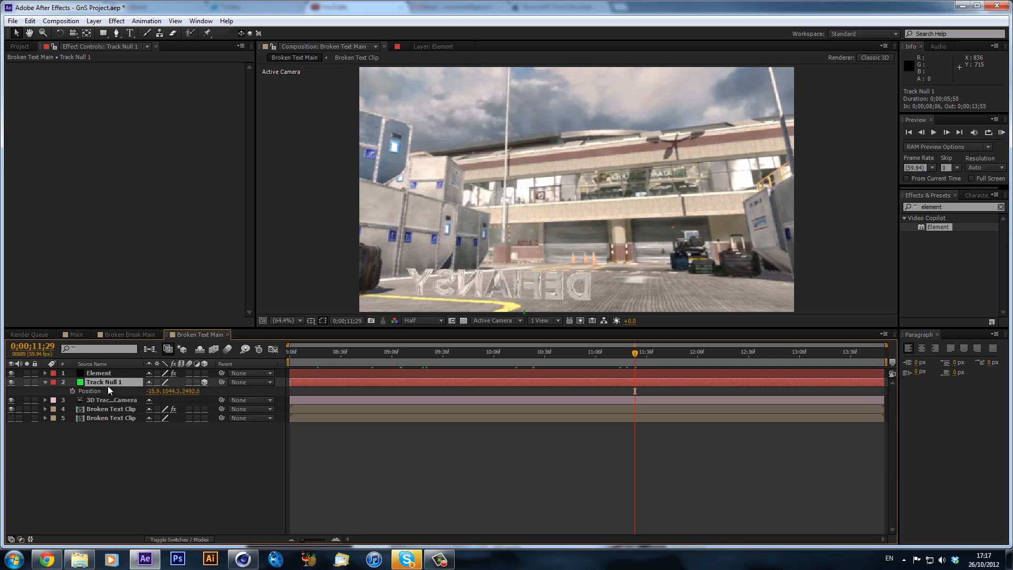
{"action": "left_click", "coordinate": [112, 373]}
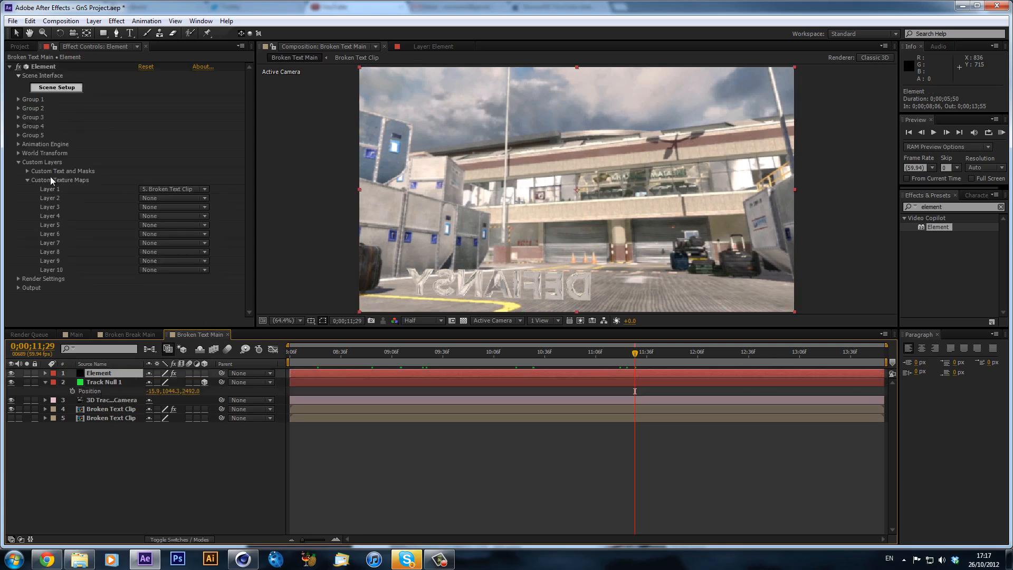
{"action": "left_click", "coordinate": [18, 99]}
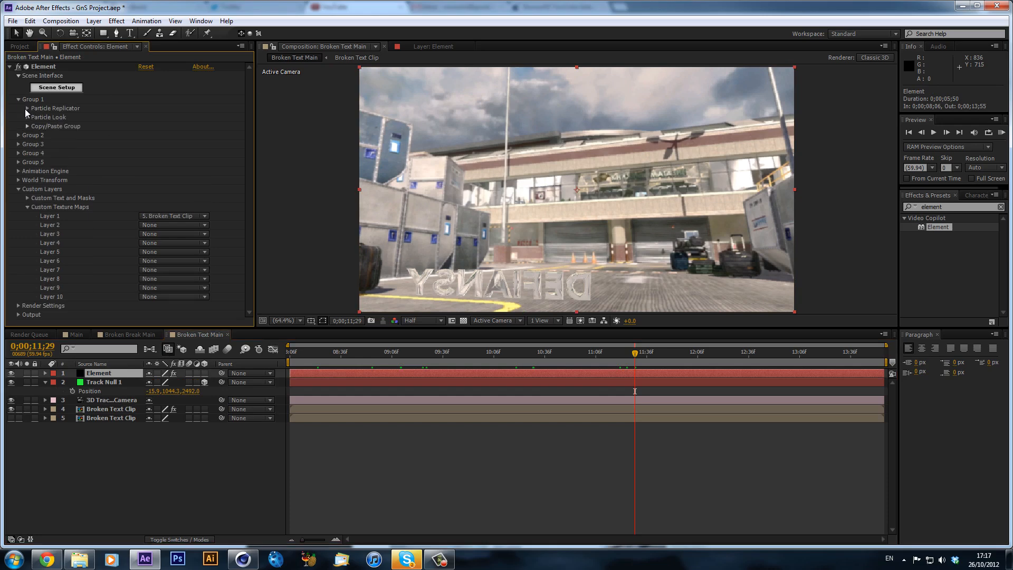
{"action": "left_click", "coordinate": [27, 108]}
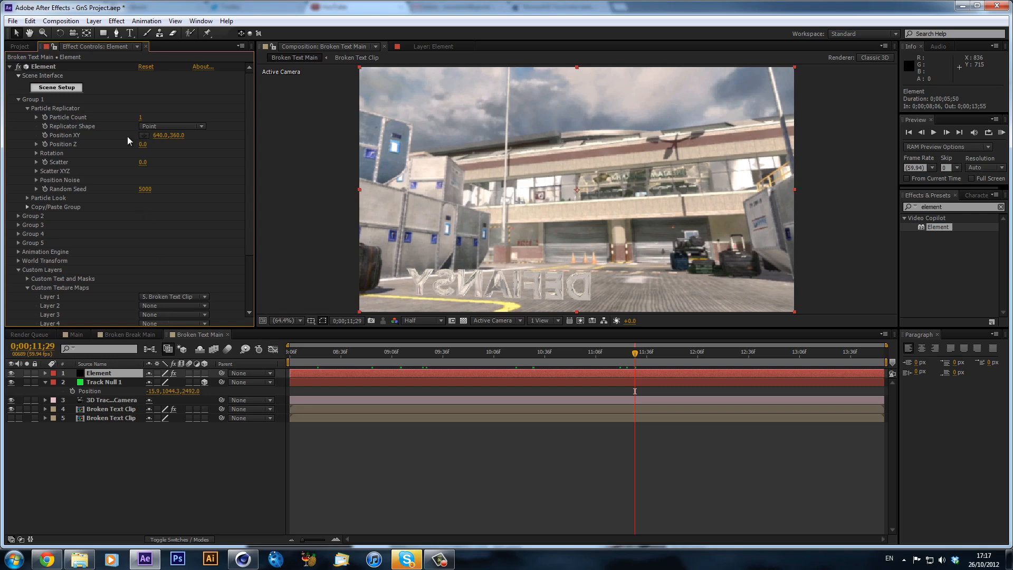
{"action": "left_click", "coordinate": [143, 144]}
{"action": "key", "text": "Return"}
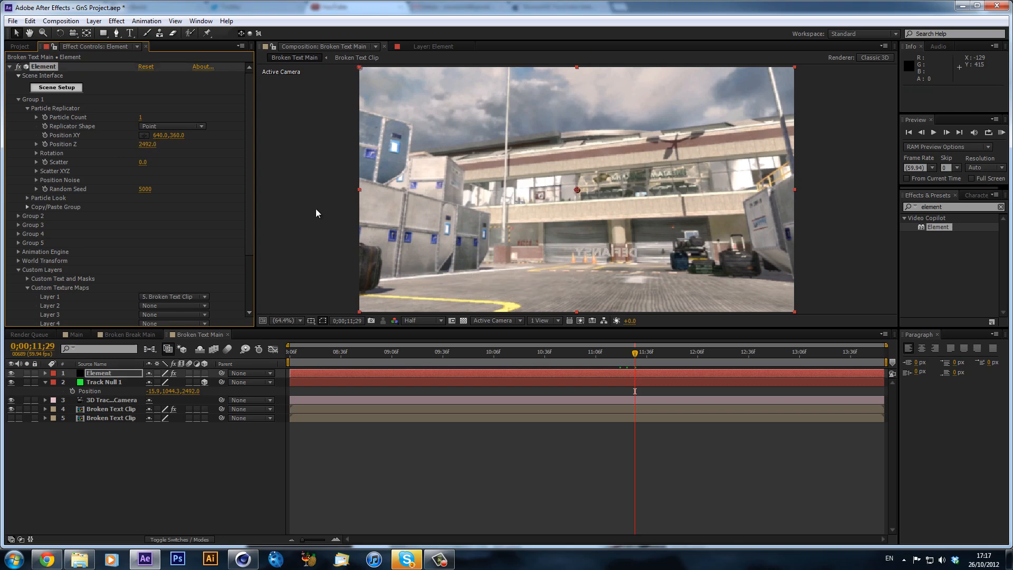
Try 1044 as the Y position of Element's Group 1 and settle on 168 at 0;00;09;58.
{"action": "left_click", "coordinate": [179, 135]}
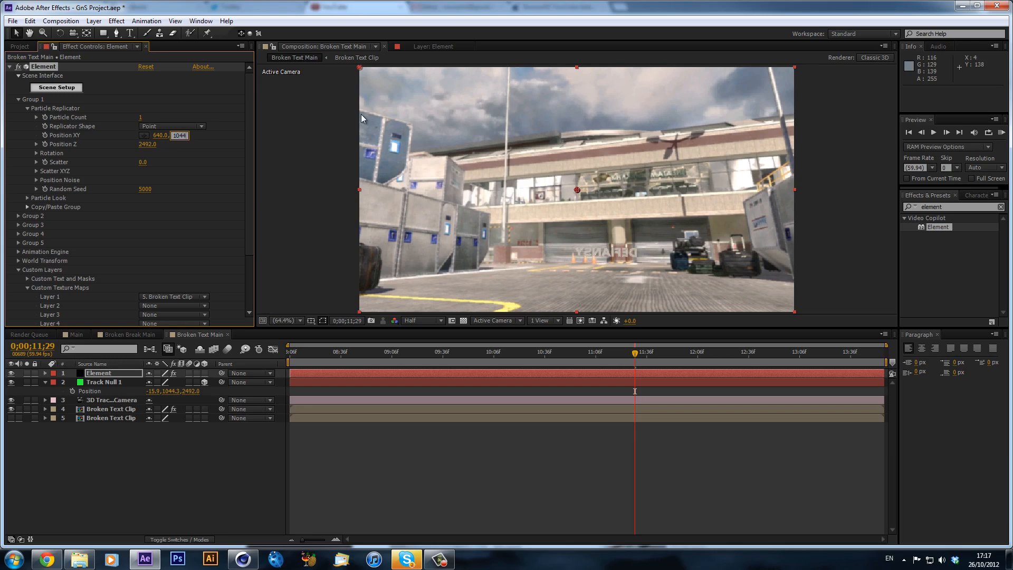
{"action": "key", "text": "Return"}
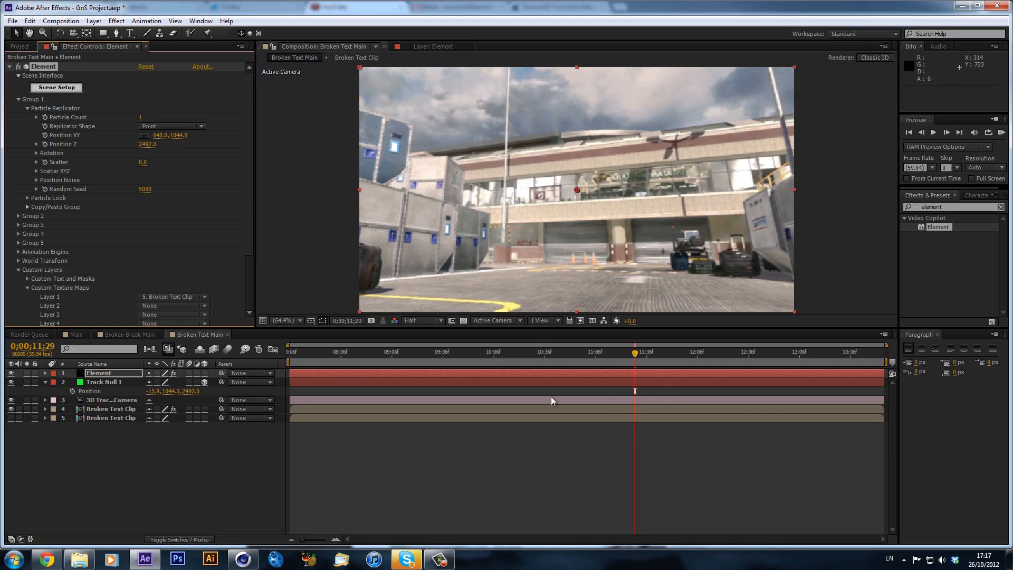
{"action": "left_click_drag", "start_coordinate": [589, 364], "coordinate": [480, 362]}
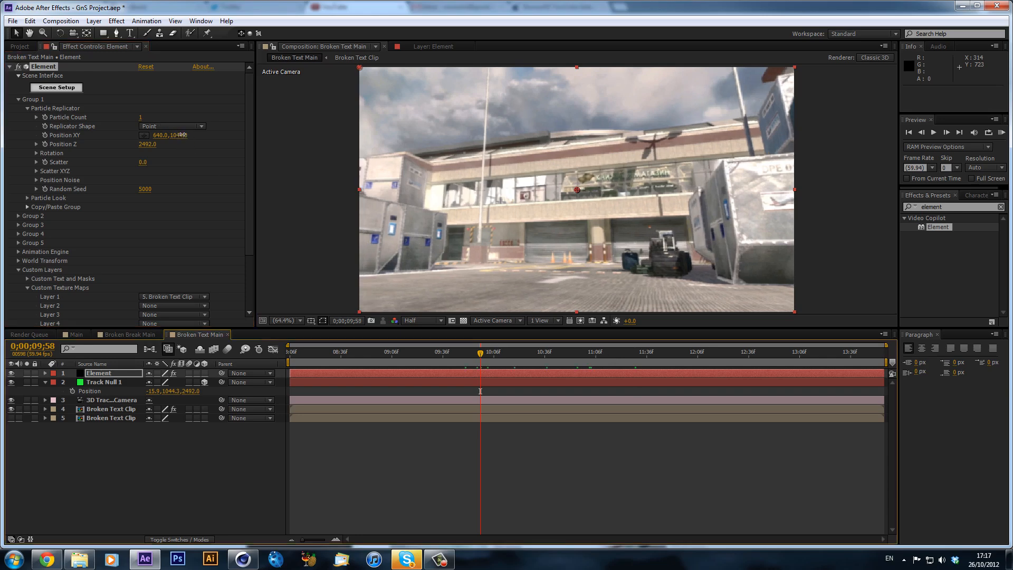
{"action": "left_click_drag", "start_coordinate": [182, 135], "coordinate": [0, 158]}
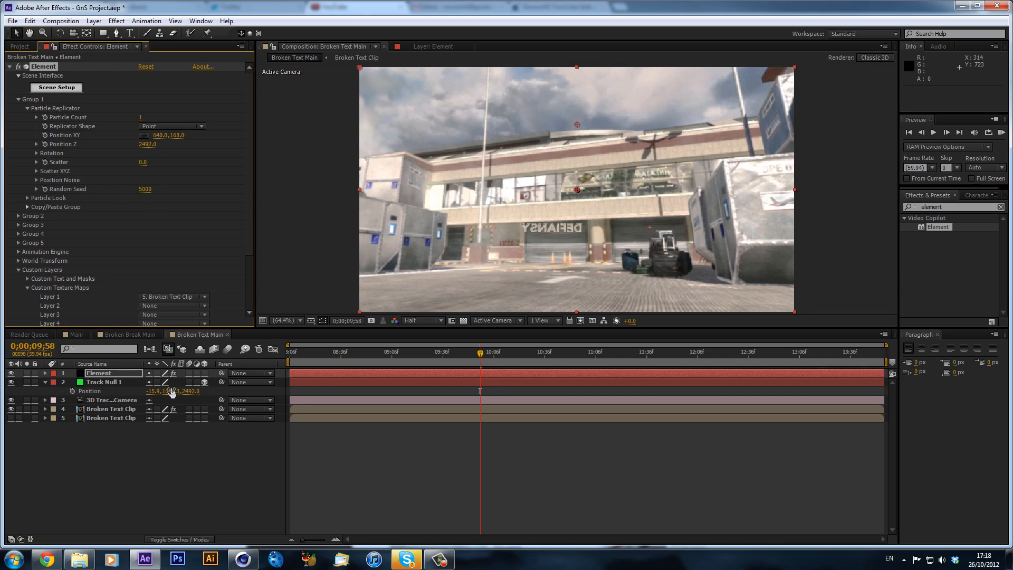
{"action": "left_click", "coordinate": [114, 381]}
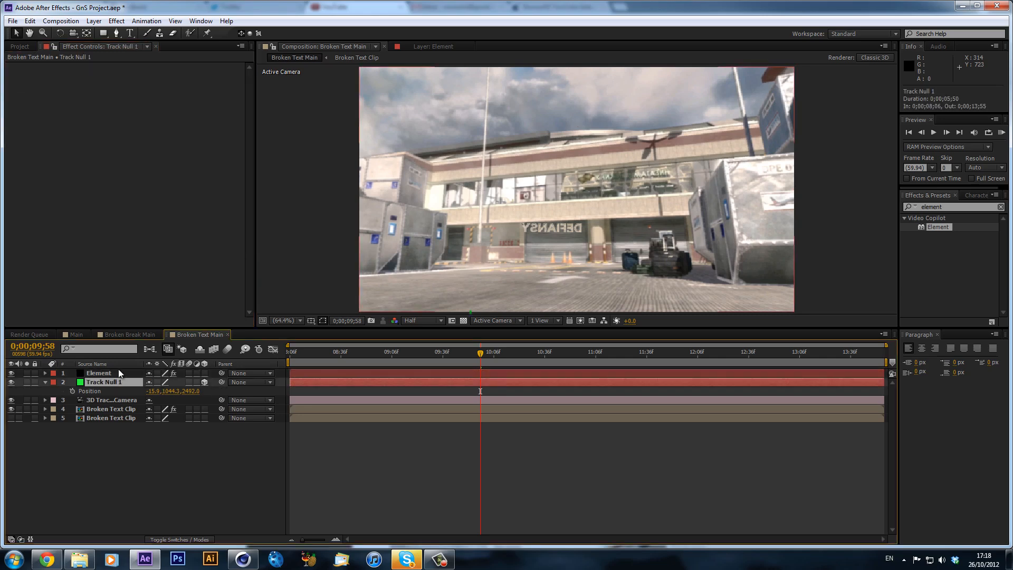
{"action": "left_click", "coordinate": [118, 371]}
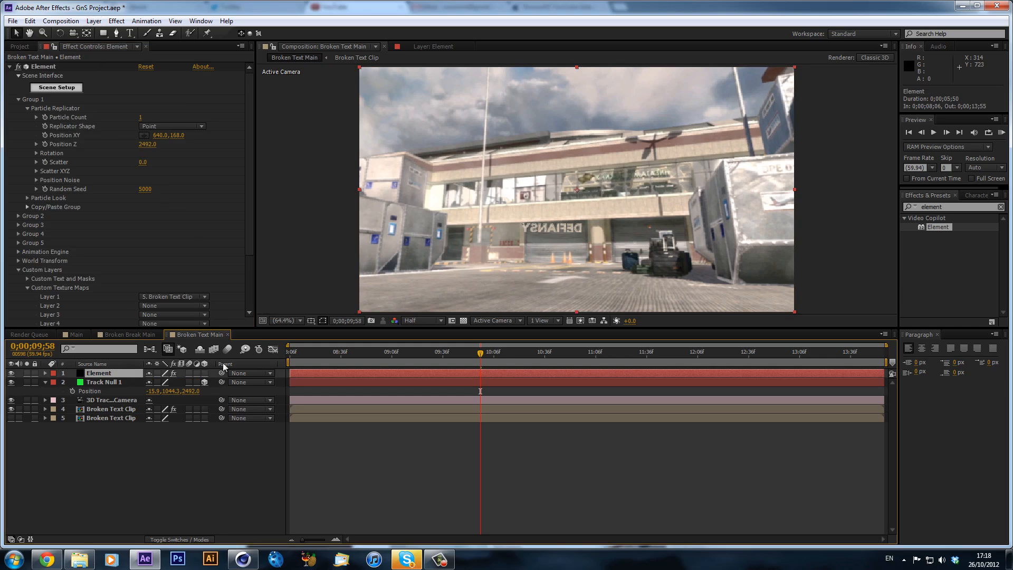
Set the Y rotation of Element's Group 1 to 180° so the DEFIANSY text faces the camera.
{"action": "left_click_drag", "start_coordinate": [333, 363], "coordinate": [512, 354]}
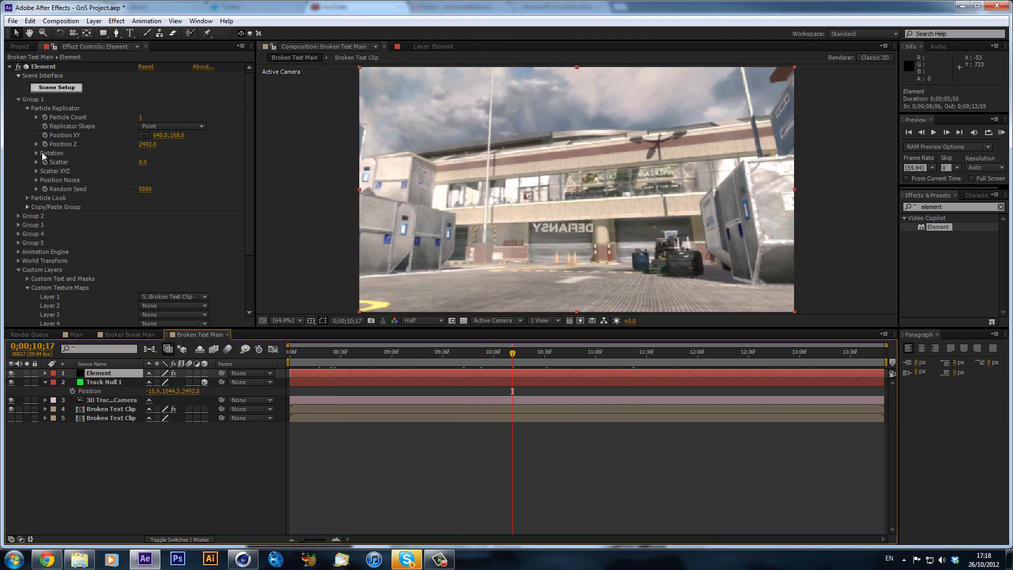
{"action": "left_click", "coordinate": [156, 171]}
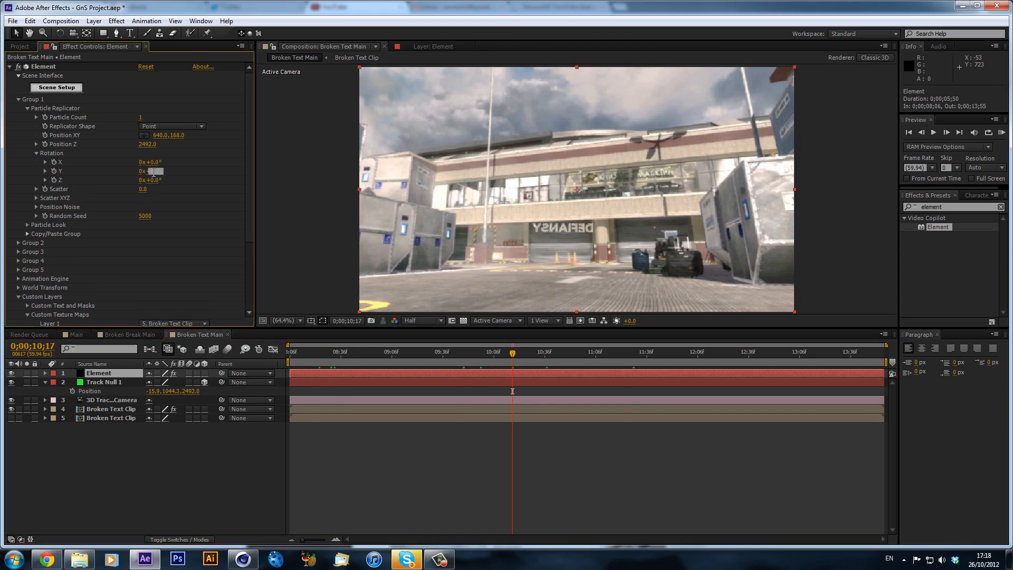
{"action": "type", "text": "90"}
{"action": "key", "text": "Return"}
{"action": "left_click", "coordinate": [153, 171]}
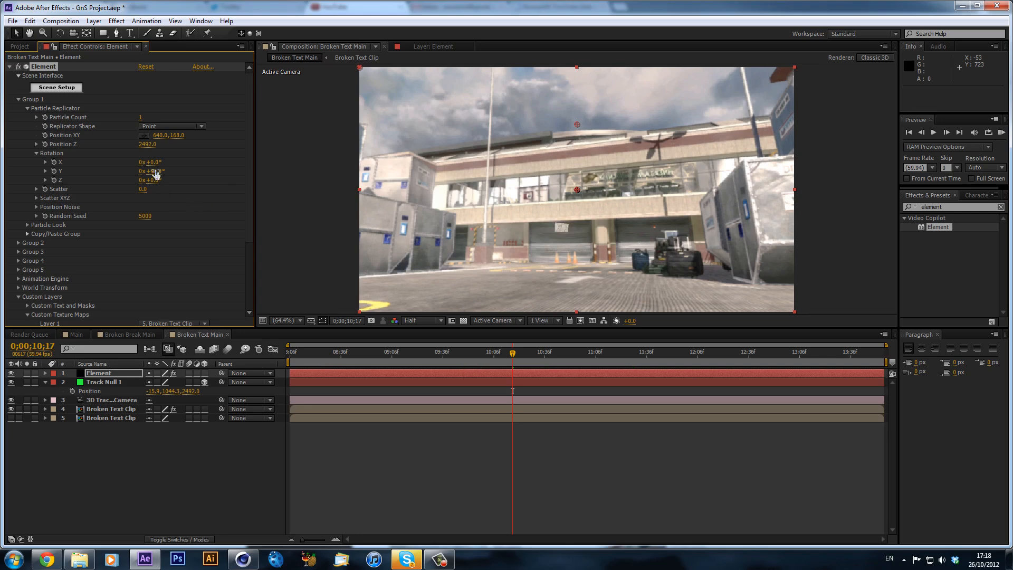
{"action": "type", "text": "180"}
{"action": "key", "text": "Return"}
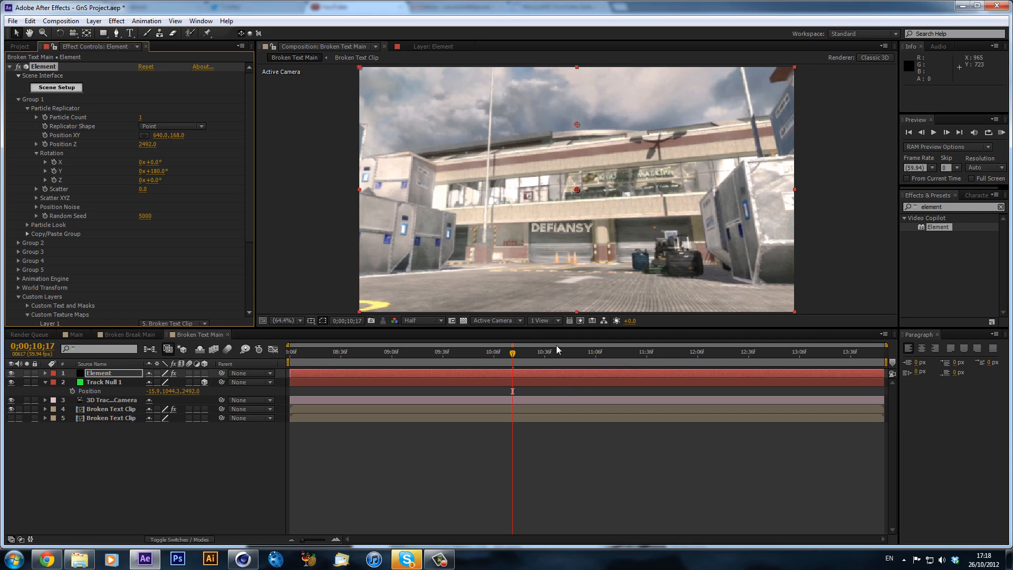
Adjust Element's Group 1 Y rotation to 183° at 0;00;12;14 and its X position to 794 at 0;00;09;23.
{"action": "left_click_drag", "start_coordinate": [556, 345], "coordinate": [602, 362]}
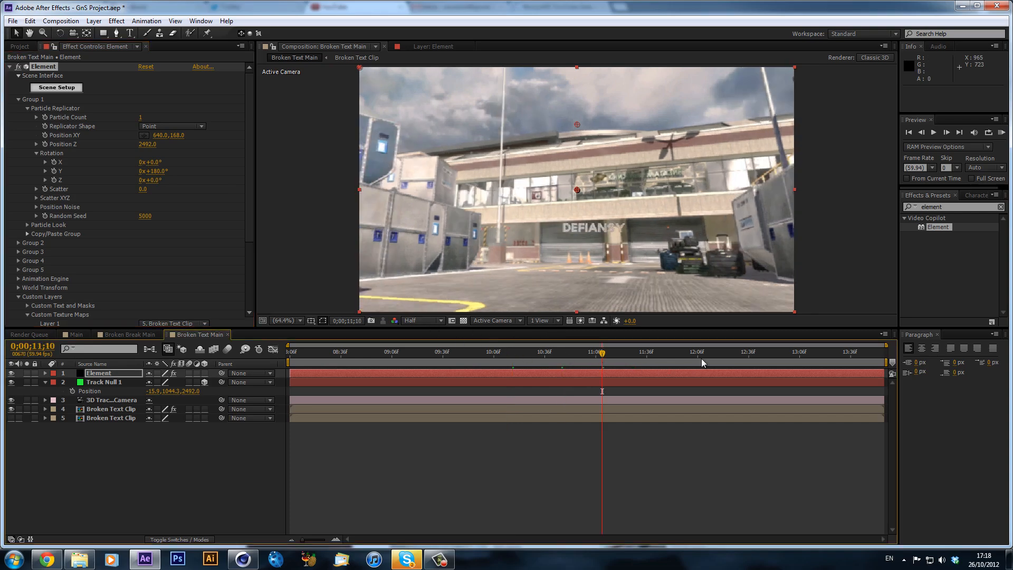
{"action": "mouse_move", "coordinate": [701, 362]}
{"action": "left_mouse_down"}
{"action": "mouse_move", "coordinate": [776, 359]}
{"action": "mouse_move", "coordinate": [711, 361]}
{"action": "left_mouse_up"}
{"action": "left_click_drag", "start_coordinate": [152, 171], "coordinate": [172, 179]}
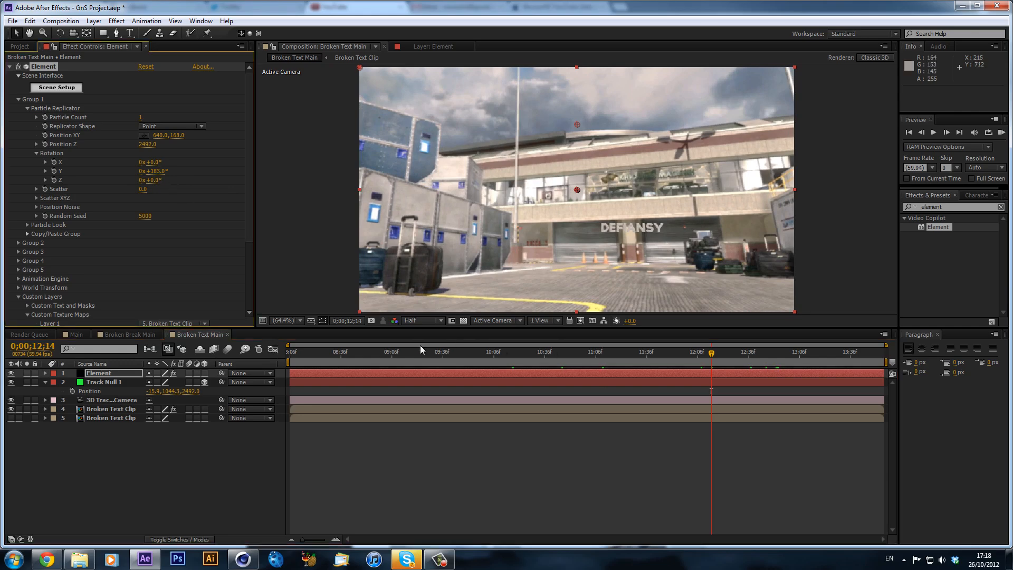
{"action": "left_click_drag", "start_coordinate": [359, 354], "coordinate": [422, 350]}
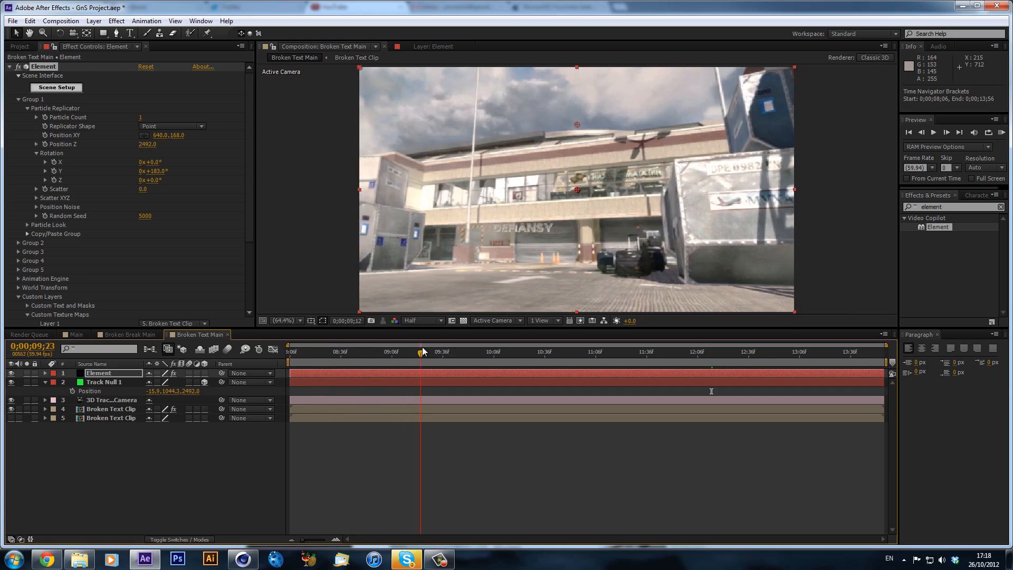
{"action": "mouse_move", "coordinate": [157, 135]}
{"action": "left_mouse_down"}
{"action": "mouse_move", "coordinate": [275, 138]}
{"action": "mouse_move", "coordinate": [249, 139]}
{"action": "left_mouse_up"}
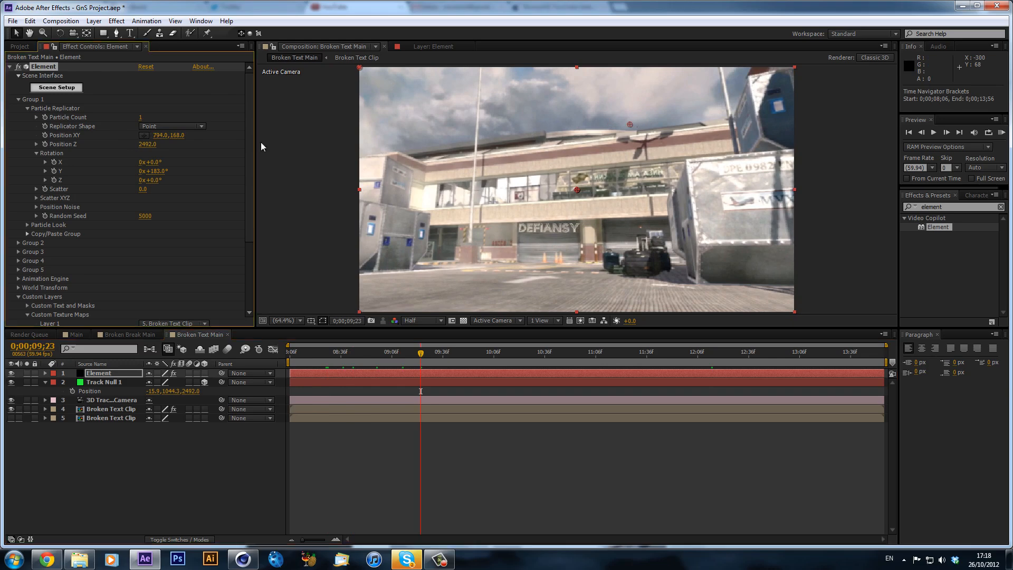
Set Element's Group 1 Y position to -61, Y rotation to 187° and Z rotation to 2°, checking the alignment at 0;00;10;47.
{"action": "left_click_drag", "start_coordinate": [180, 135], "coordinate": [46, 144]}
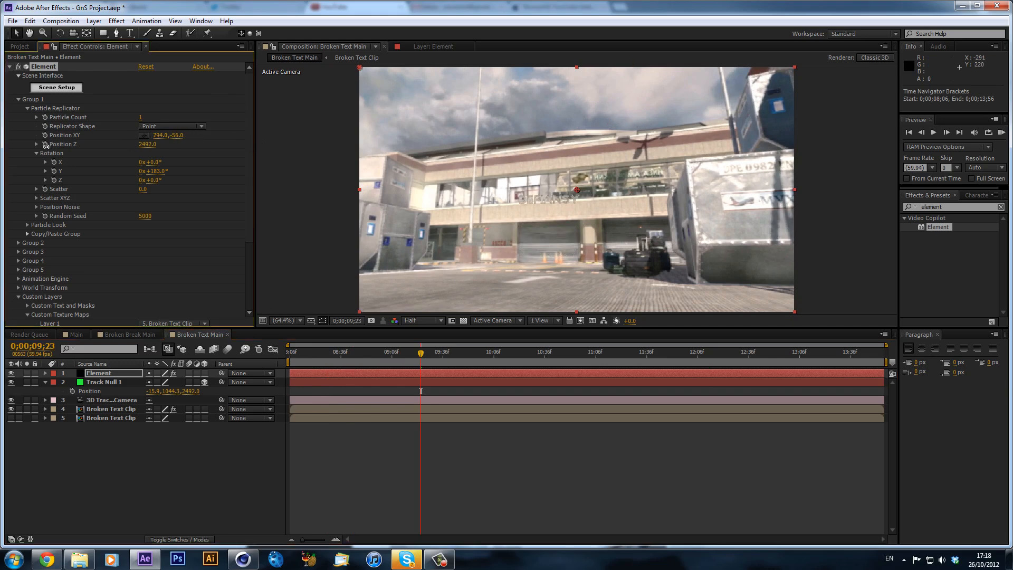
{"action": "left_click_drag", "start_coordinate": [157, 170], "coordinate": [152, 179]}
{"action": "left_click_drag", "start_coordinate": [388, 351], "coordinate": [563, 353]}
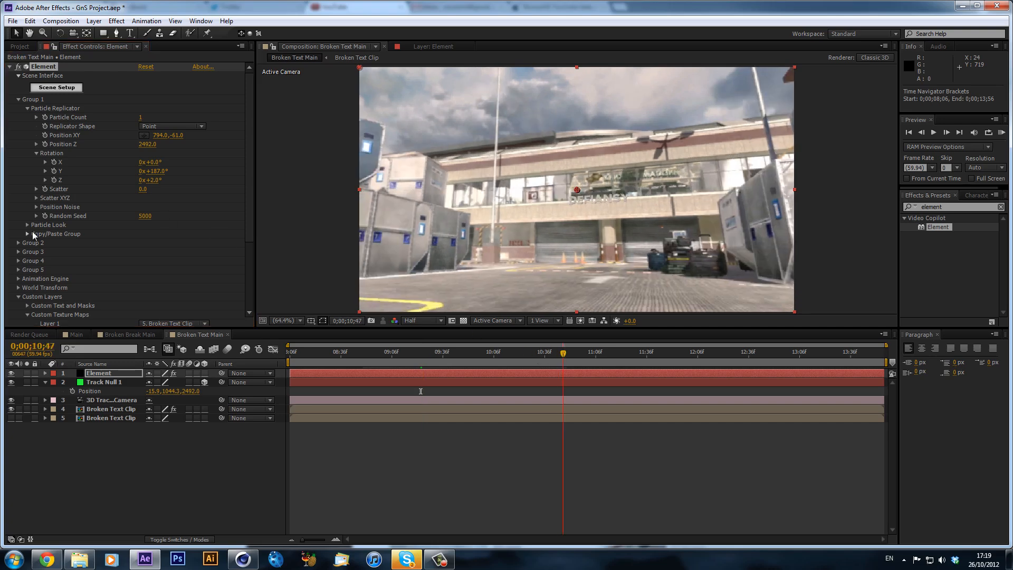
Enlarge the DEFIANSY text by setting Group 1's Particle Look size to 34.83.
{"action": "left_click", "coordinate": [27, 225]}
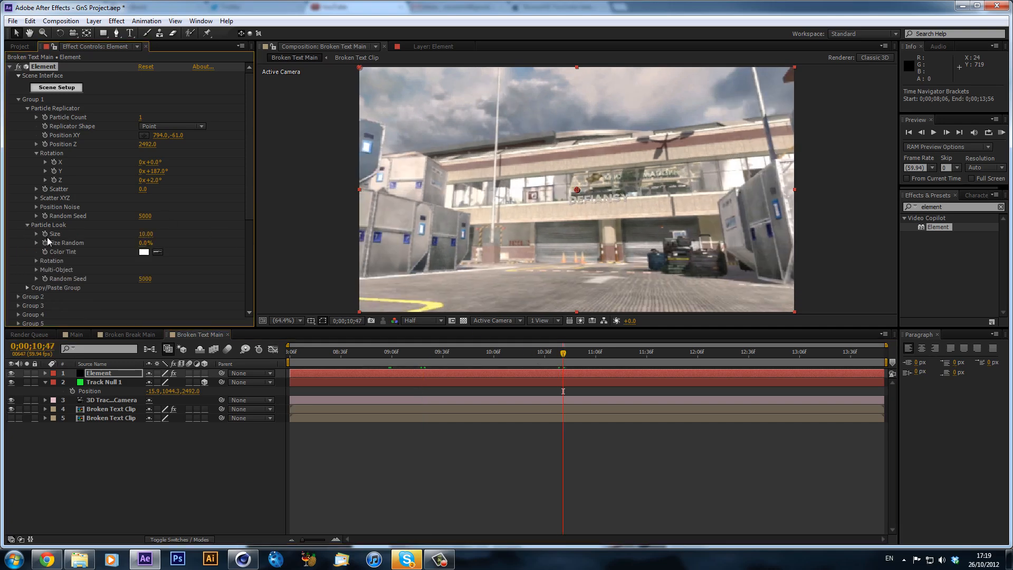
{"action": "left_click_drag", "start_coordinate": [148, 233], "coordinate": [1012, 216]}
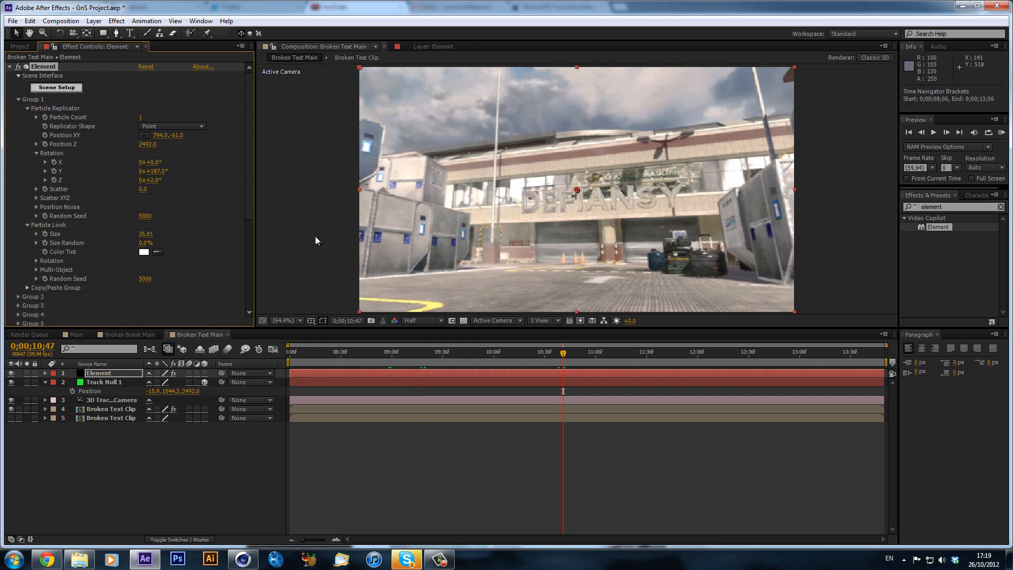
{"action": "left_click_drag", "start_coordinate": [145, 233], "coordinate": [666, 244]}
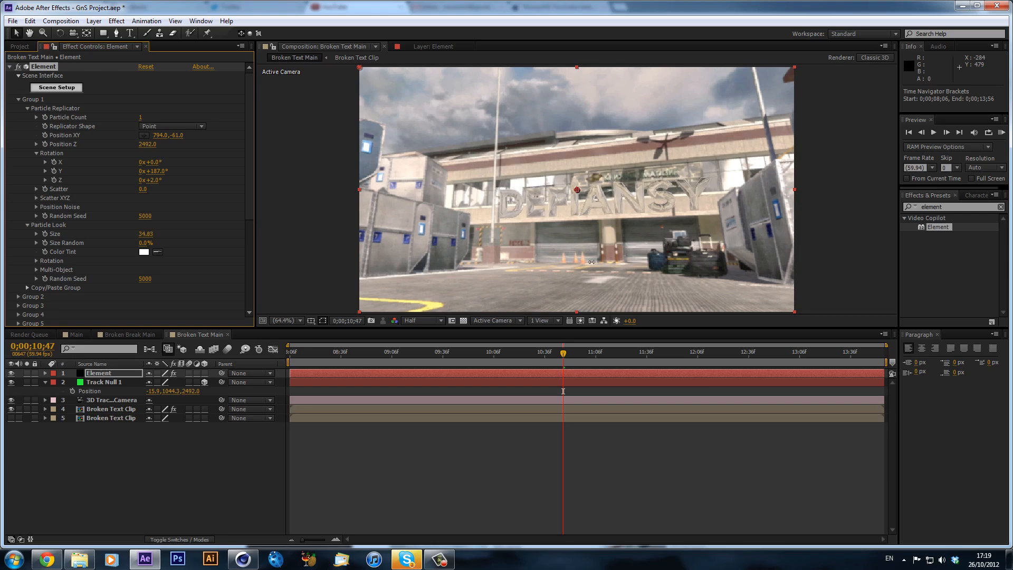
Tilt the text by setting Group 1's X rotation to -8°, comparing it at 0;00;09;26 and 0;00;10;17.
{"action": "left_click", "coordinate": [477, 352]}
{"action": "left_click_drag", "start_coordinate": [479, 353], "coordinate": [427, 353]}
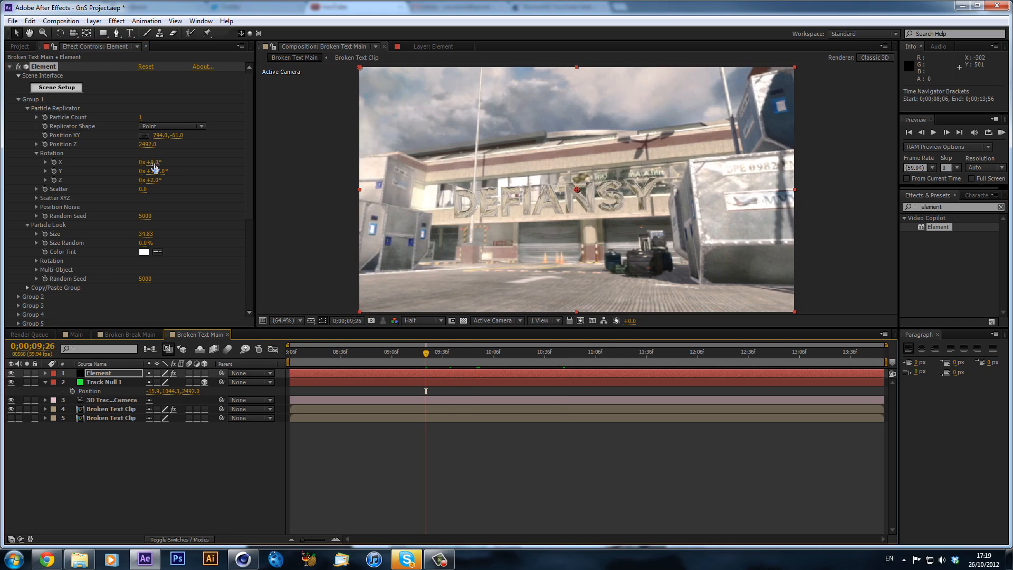
{"action": "left_click_drag", "start_coordinate": [159, 162], "coordinate": [148, 162]}
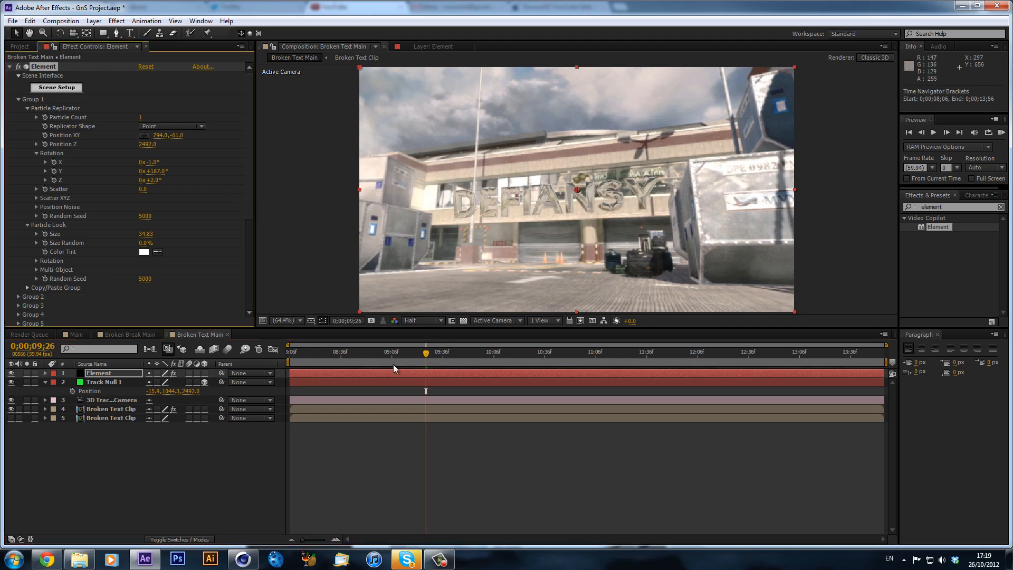
{"action": "left_click_drag", "start_coordinate": [380, 360], "coordinate": [512, 351]}
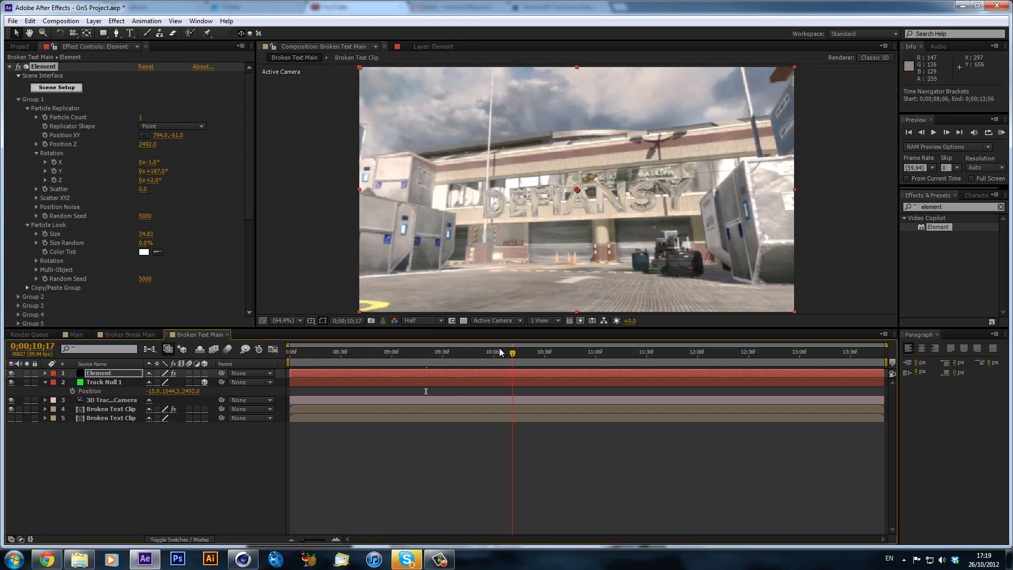
{"action": "left_click_drag", "start_coordinate": [157, 160], "coordinate": [146, 159]}
Preview the tracked text from 0;00;08;36 and set Group 1's X position to 751 at 0;00;11;31.
{"action": "left_click", "coordinate": [358, 353]}
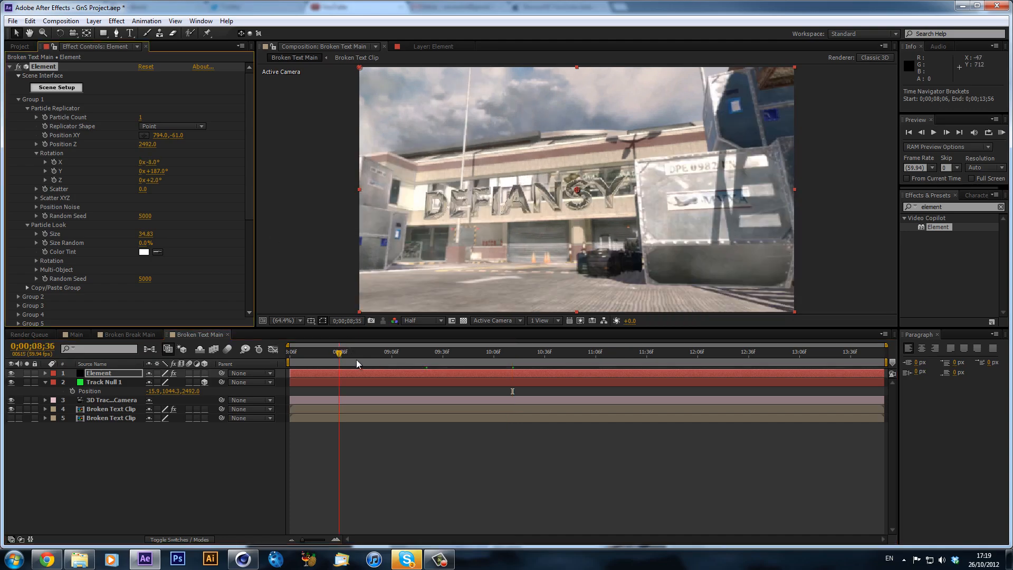
{"action": "key", "text": "space"}
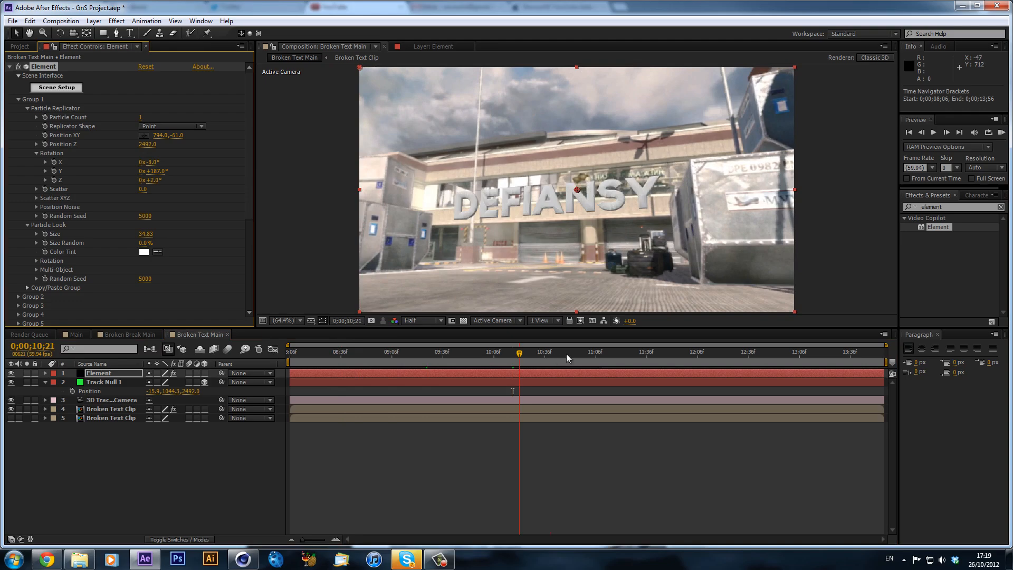
{"action": "left_click", "coordinate": [638, 353]}
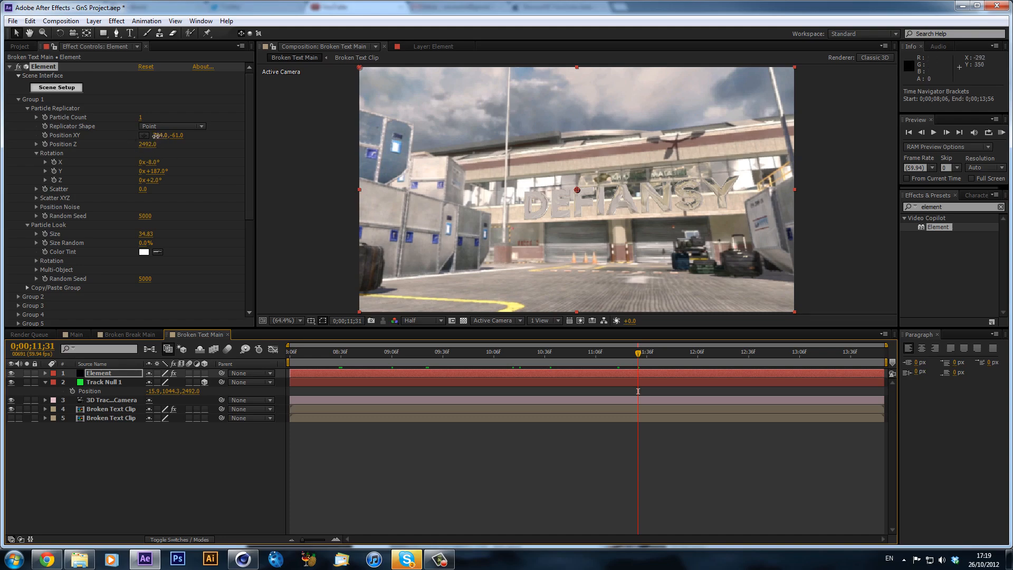
{"action": "left_click_drag", "start_coordinate": [160, 136], "coordinate": [139, 136]}
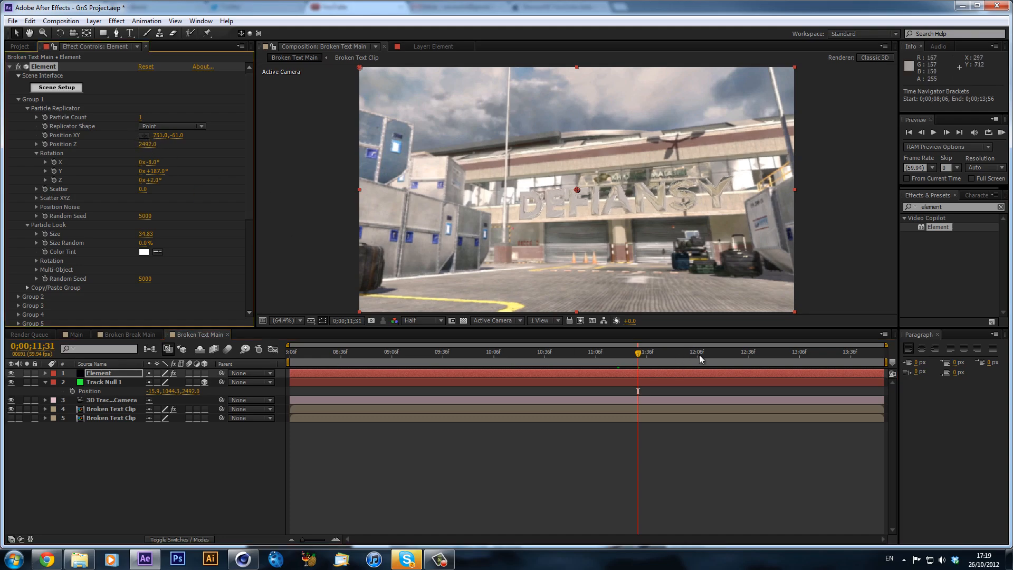
Add composition marker 1 at 0;00;10;04 and start keyframes there for Group 1's Position XY and Position Z.
{"action": "left_click_drag", "start_coordinate": [698, 355], "coordinate": [872, 352]}
{"action": "left_click_drag", "start_coordinate": [797, 362], "coordinate": [491, 352]}
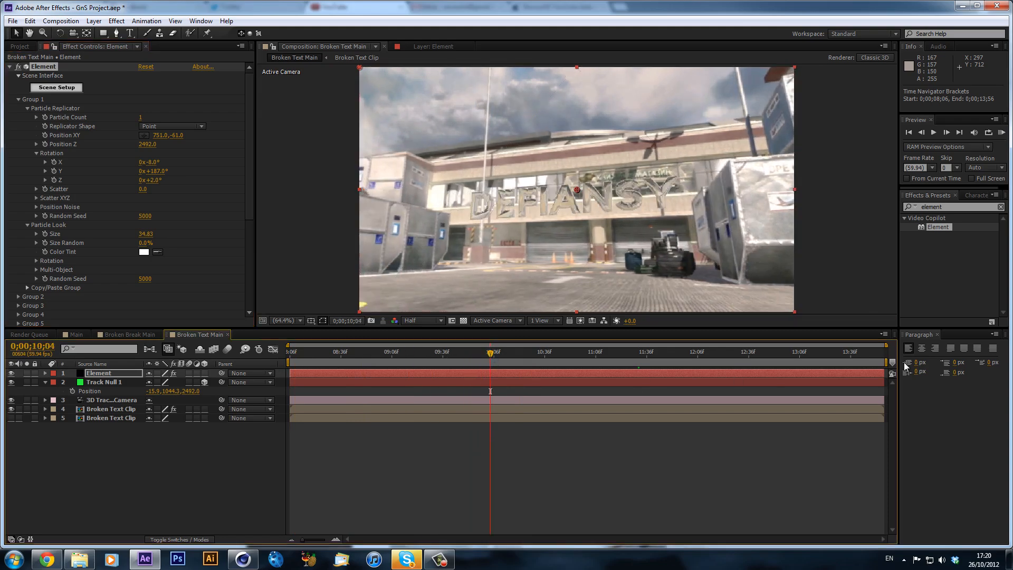
{"action": "left_click_drag", "start_coordinate": [891, 363], "coordinate": [494, 368]}
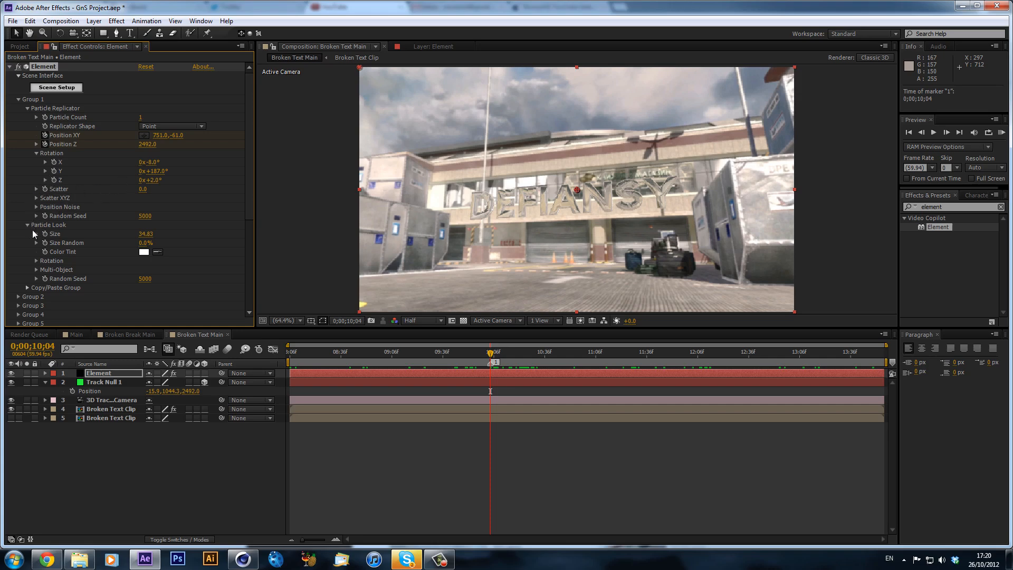
Enable Multi-Object in Group 1's Particle Look so the text fragments can move separately.
{"action": "left_click", "coordinate": [37, 153]}
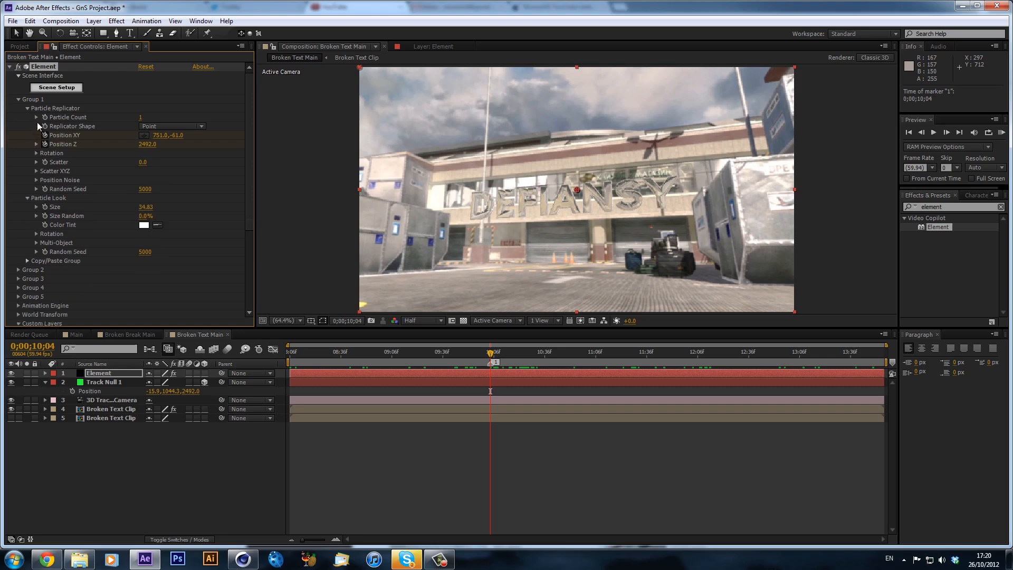
{"action": "left_click", "coordinate": [27, 108]}
{"action": "left_click", "coordinate": [27, 108]}
{"action": "left_click", "coordinate": [36, 242]}
{"action": "left_click", "coordinate": [141, 252]}
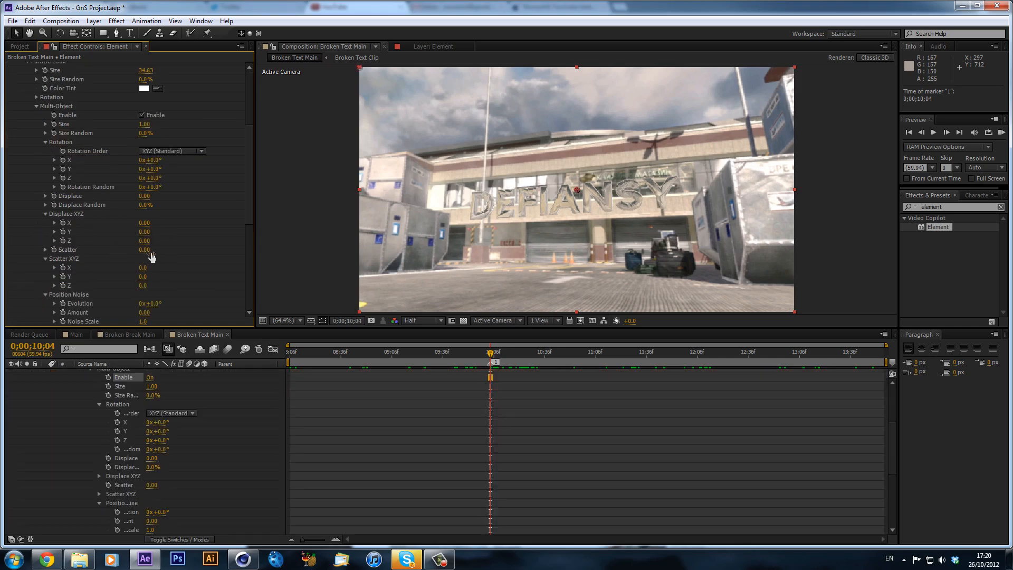
Start keyframes for Multi-Object's Rotation Random and Scatter at 0;00;10;04, showing only the Element layer's keyframed properties in the timeline.
{"action": "scroll", "coordinate": [376, 424], "scroll_direction": "up", "scroll_amount": 4}
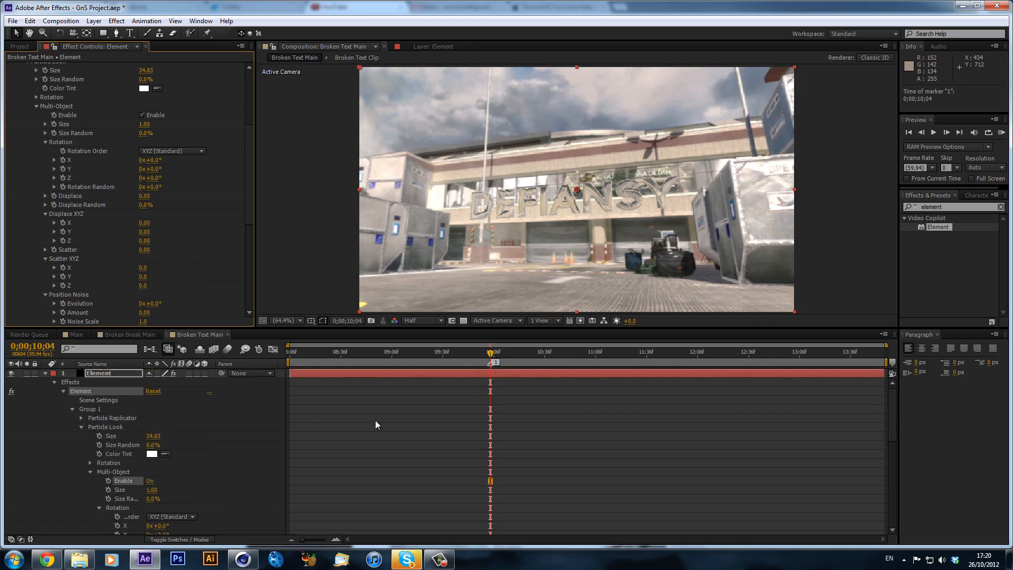
{"action": "key", "text": "u"}
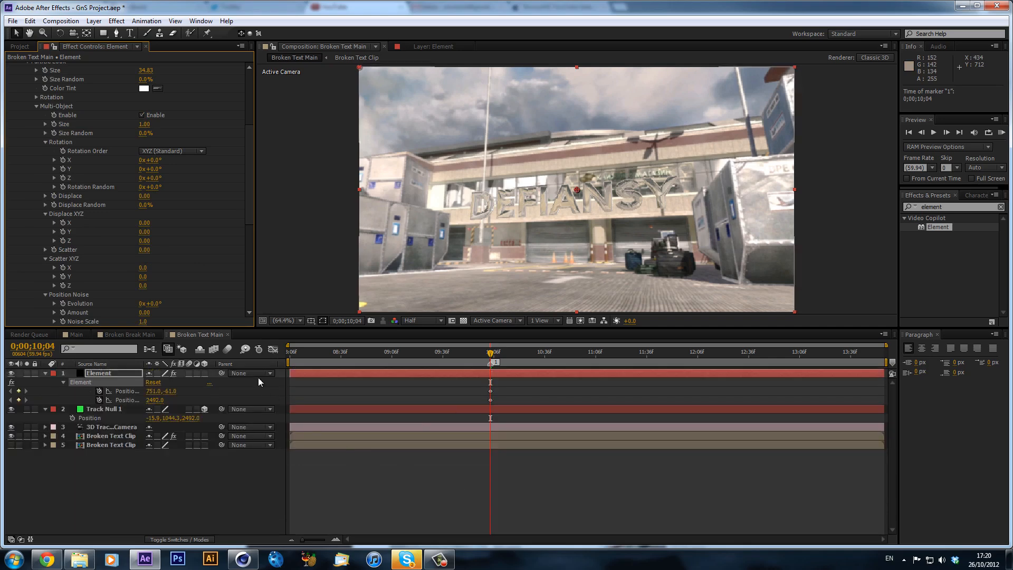
{"action": "scroll", "coordinate": [153, 244], "scroll_direction": "down", "scroll_amount": 2}
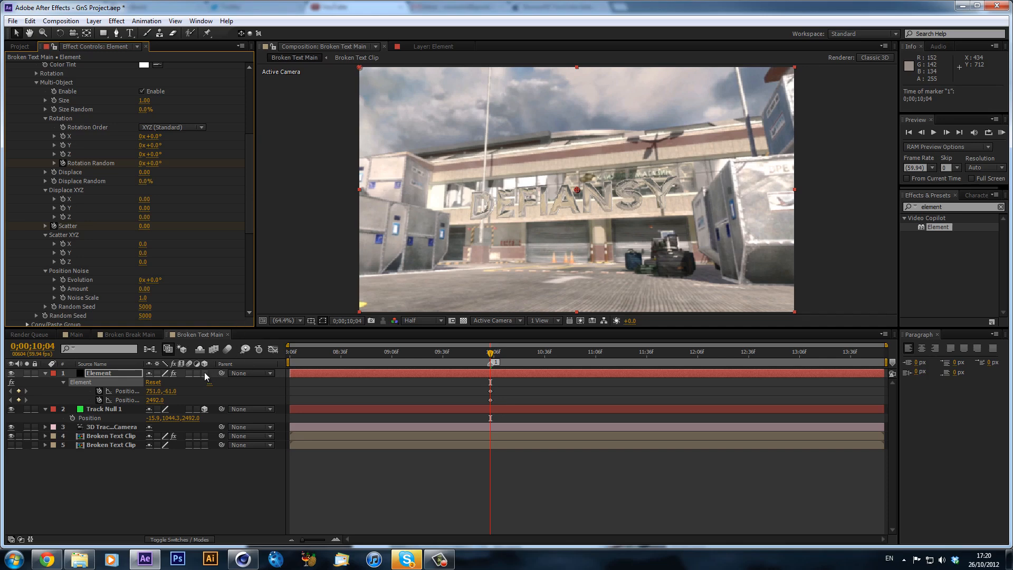
{"action": "key", "text": "u"}
{"action": "key", "text": "u"}
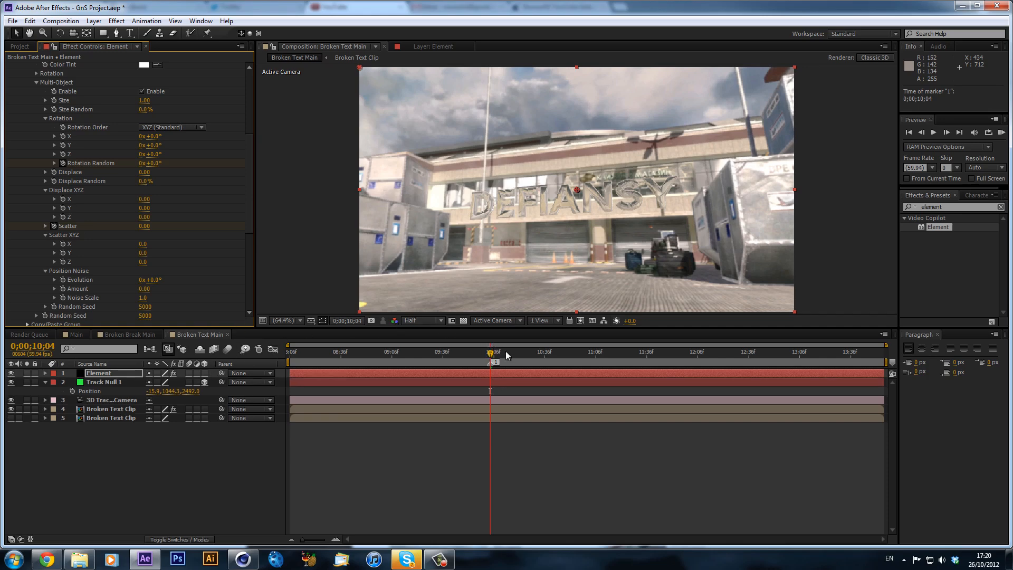
At 0;00;08;06, keyframe Multi-Object's Rotation Random at 1x+128° and Scatter at 26.25 to break the text apart.
{"action": "left_click_drag", "start_coordinate": [491, 354], "coordinate": [251, 349]}
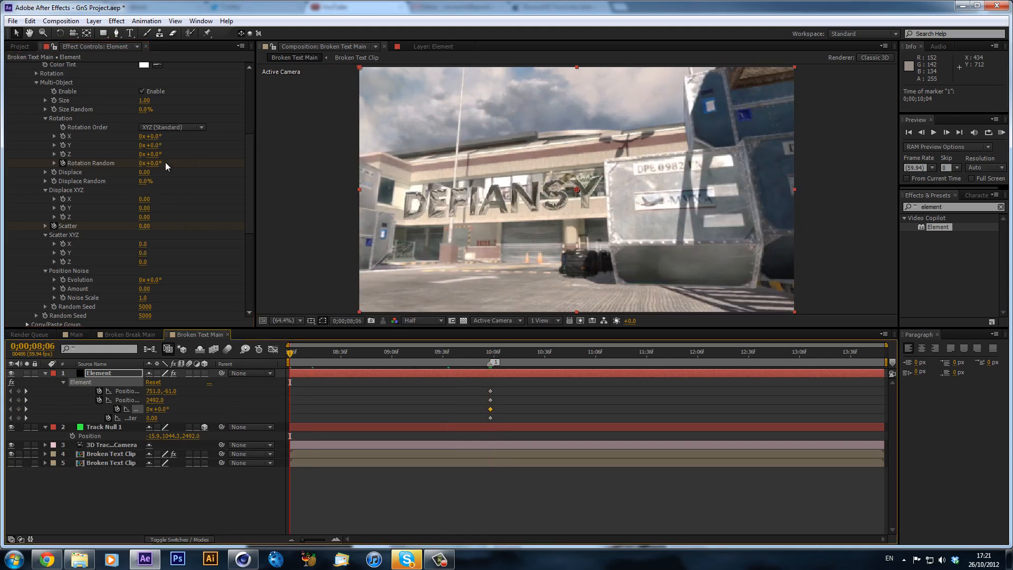
{"action": "left_click_drag", "start_coordinate": [156, 163], "coordinate": [235, 163]}
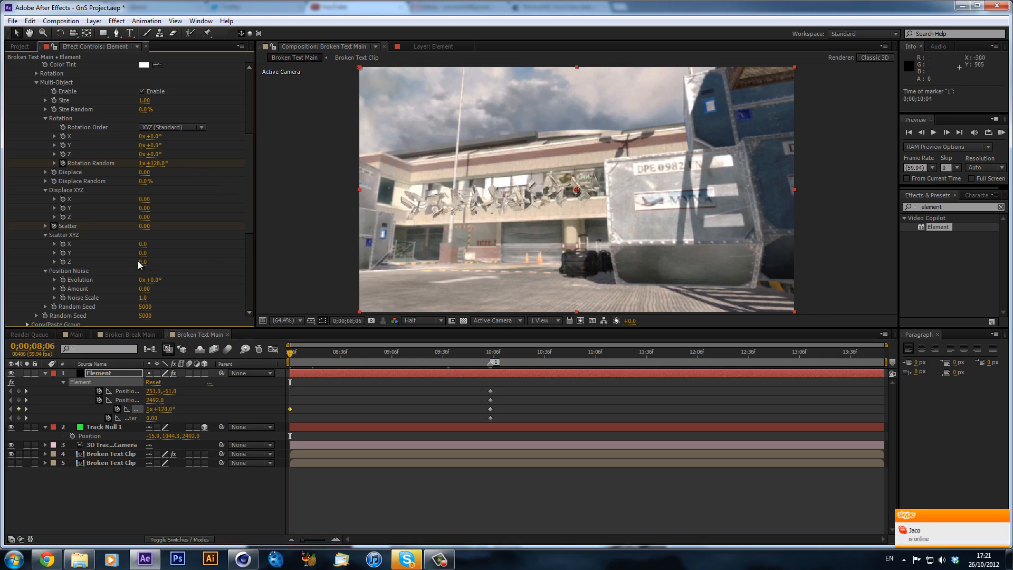
{"action": "left_click_drag", "start_coordinate": [152, 226], "coordinate": [1012, 164]}
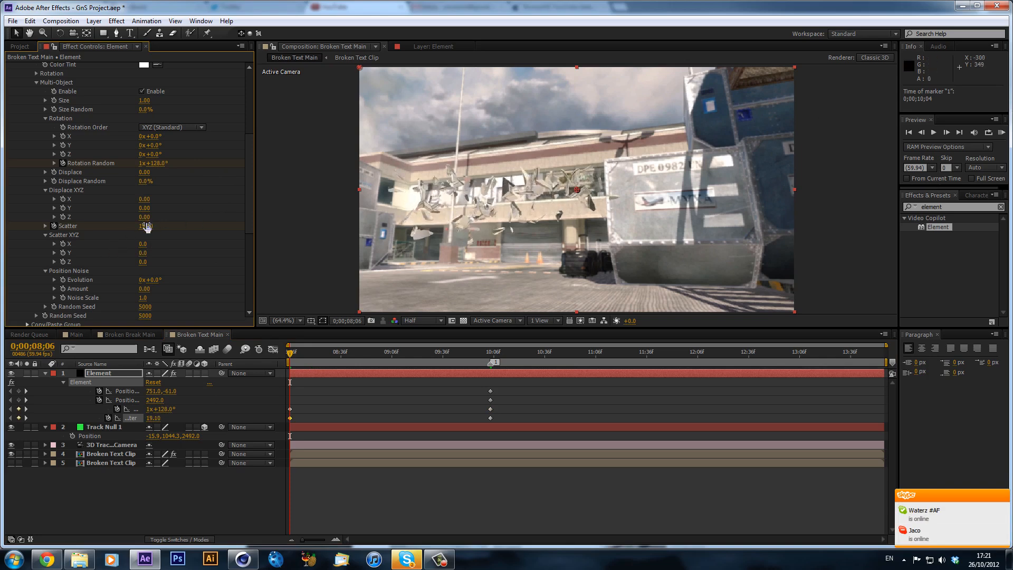
{"action": "left_click_drag", "start_coordinate": [147, 226], "coordinate": [248, 224]}
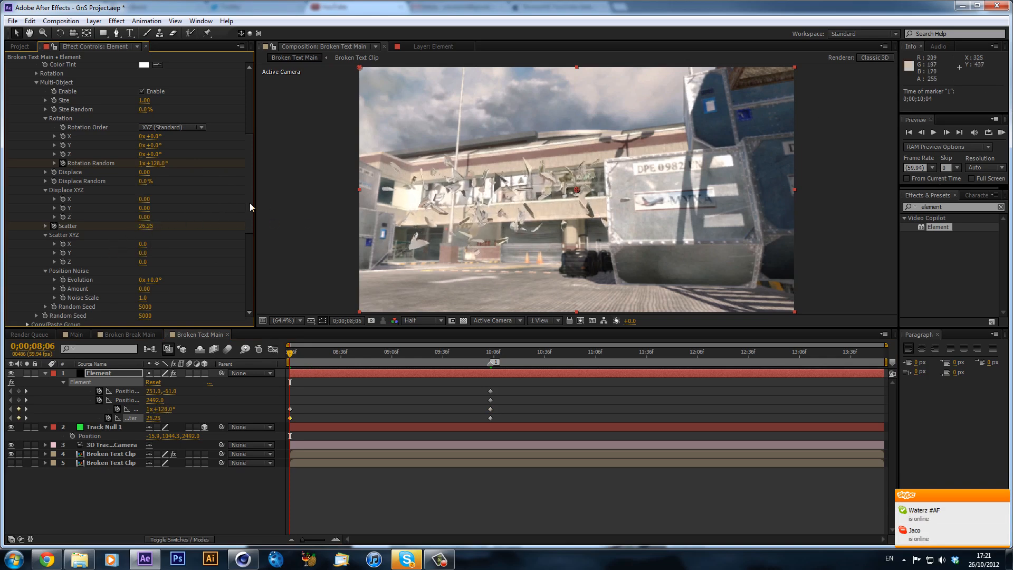
At 0;00;10;04, try negative Multi-Object Displace values, set Displace Random to 1.0% and return Displace to 0.
{"action": "scroll", "coordinate": [68, 191], "scroll_direction": "up", "scroll_amount": 3}
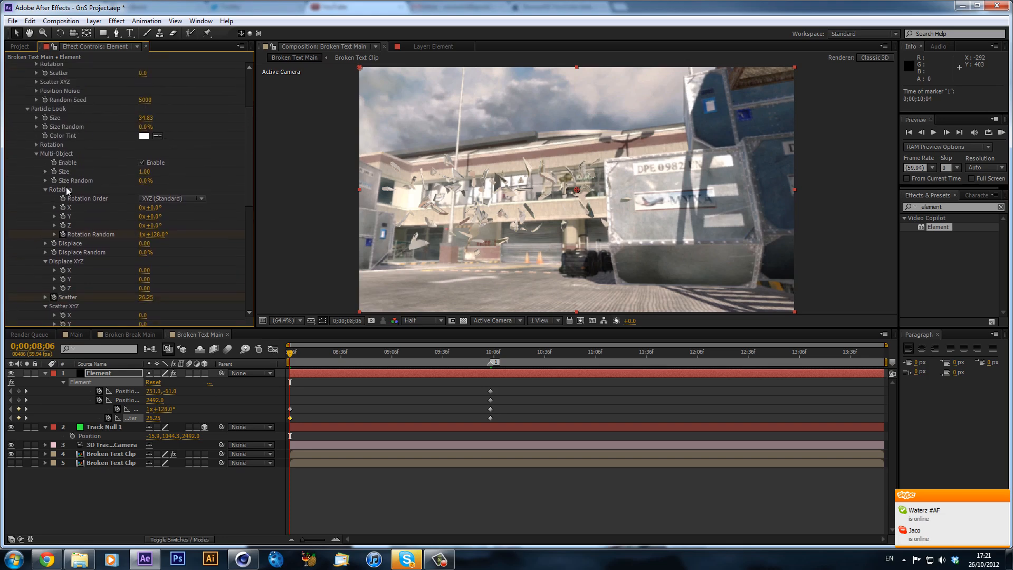
{"action": "scroll", "coordinate": [67, 191], "scroll_direction": "down", "scroll_amount": 1}
{"action": "scroll", "coordinate": [72, 185], "scroll_direction": "down", "scroll_amount": 1}
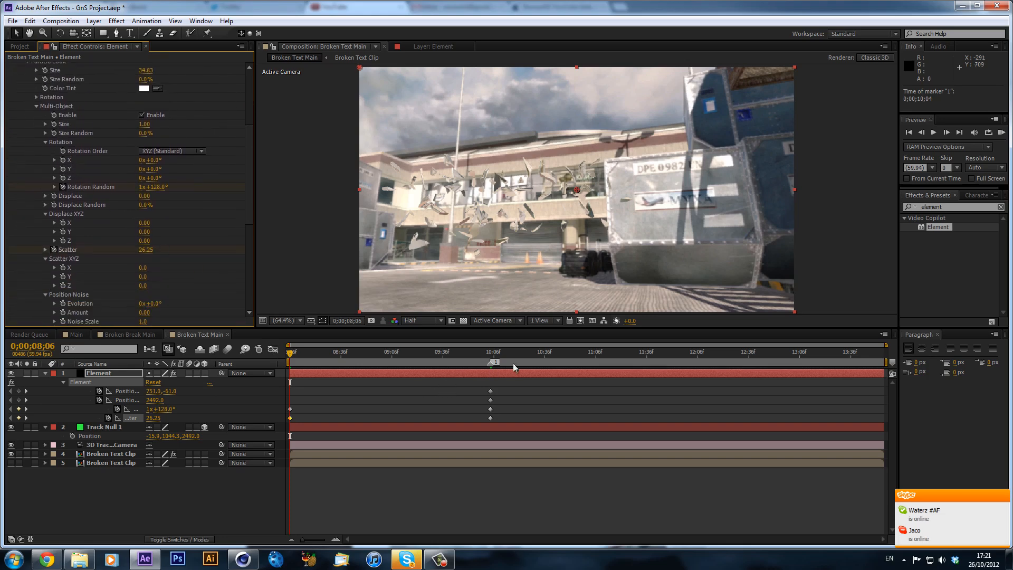
{"action": "left_click", "coordinate": [491, 352]}
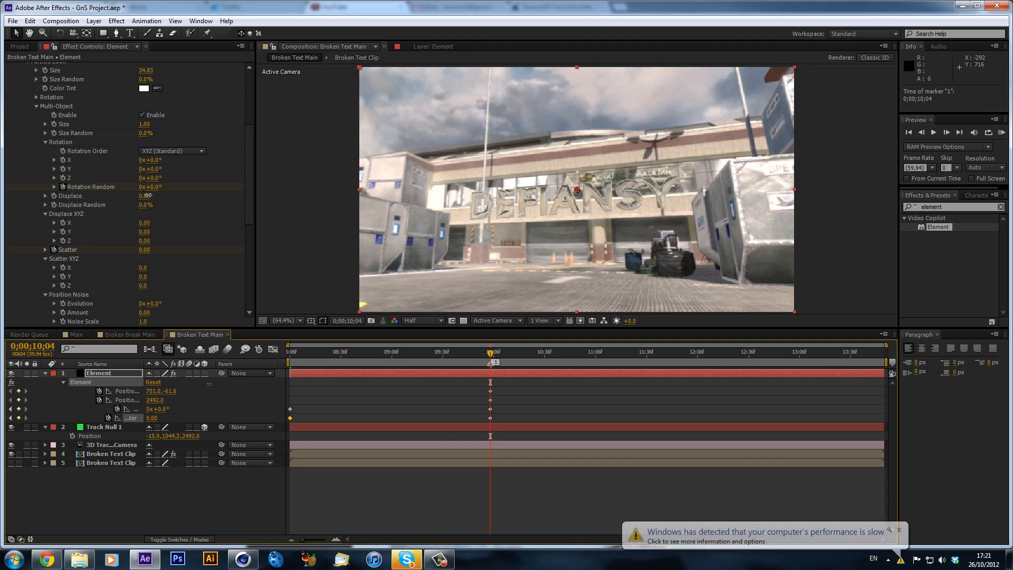
{"action": "mouse_move", "coordinate": [144, 196]}
{"action": "left_mouse_down"}
{"action": "mouse_move", "coordinate": [230, 192]}
{"action": "mouse_move", "coordinate": [104, 211]}
{"action": "mouse_move", "coordinate": [129, 202]}
{"action": "left_mouse_up"}
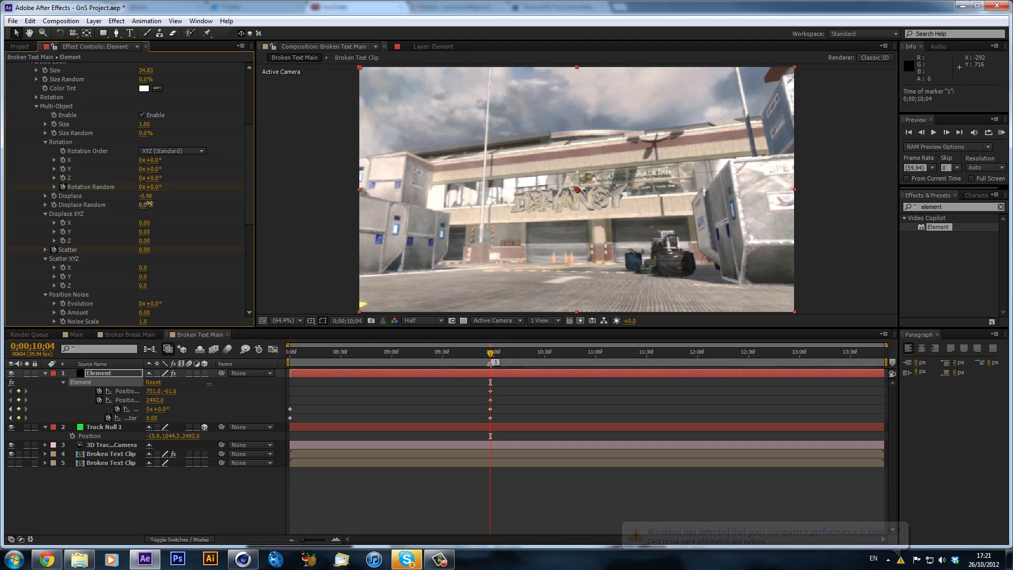
{"action": "left_click_drag", "start_coordinate": [144, 204], "coordinate": [17, 212]}
{"action": "left_click", "coordinate": [148, 196]}
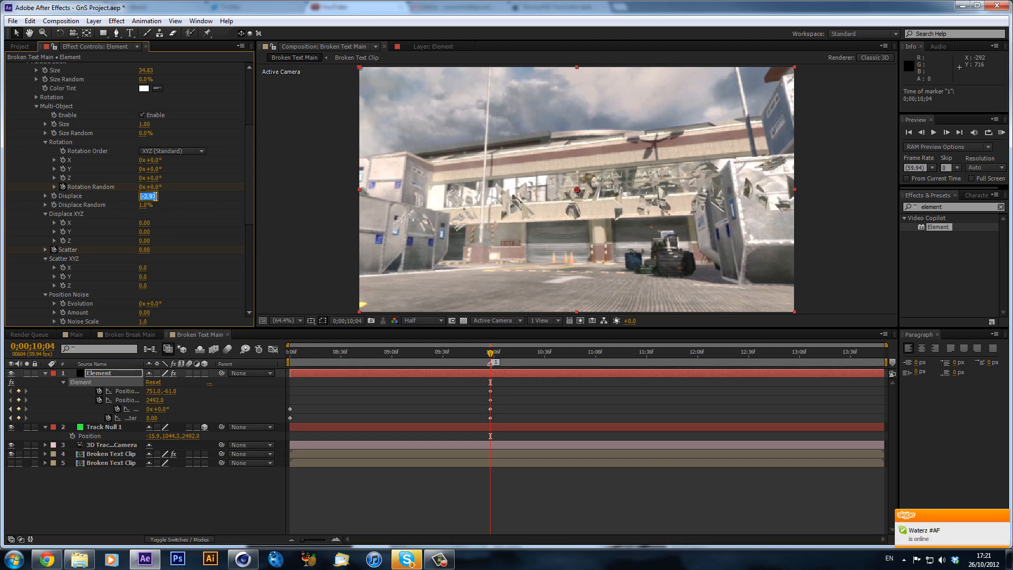
{"action": "type", "text": "0"}
{"action": "key", "text": "Return"}
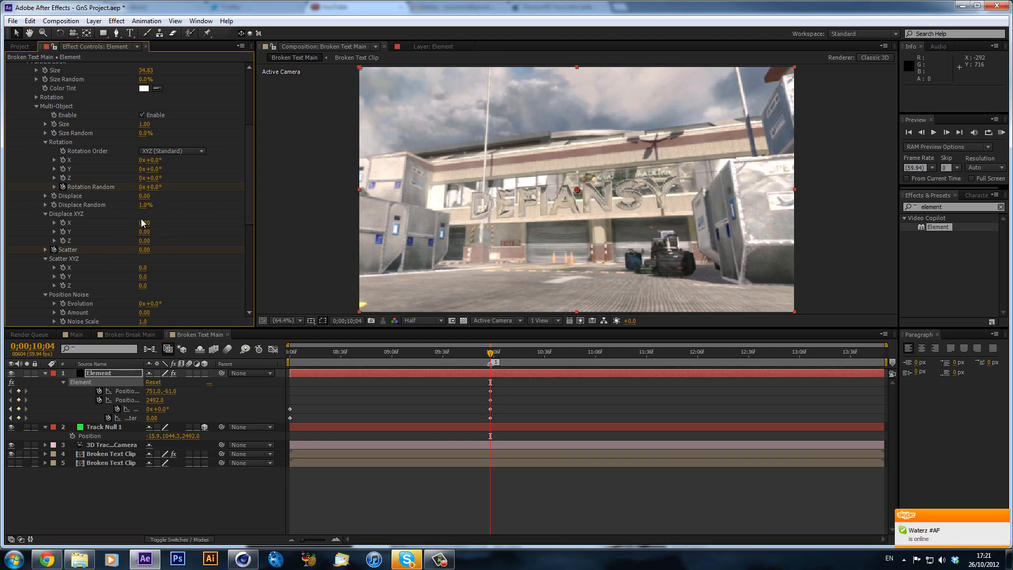
Try a Displace X offset, reset it to 0.00 and start keyframes for Displace X and Y at 0;00;10;04.
{"action": "left_click_drag", "start_coordinate": [140, 222], "coordinate": [223, 215]}
{"action": "key", "text": "ctrl+z"}
{"action": "key", "text": "ctrl+z"}
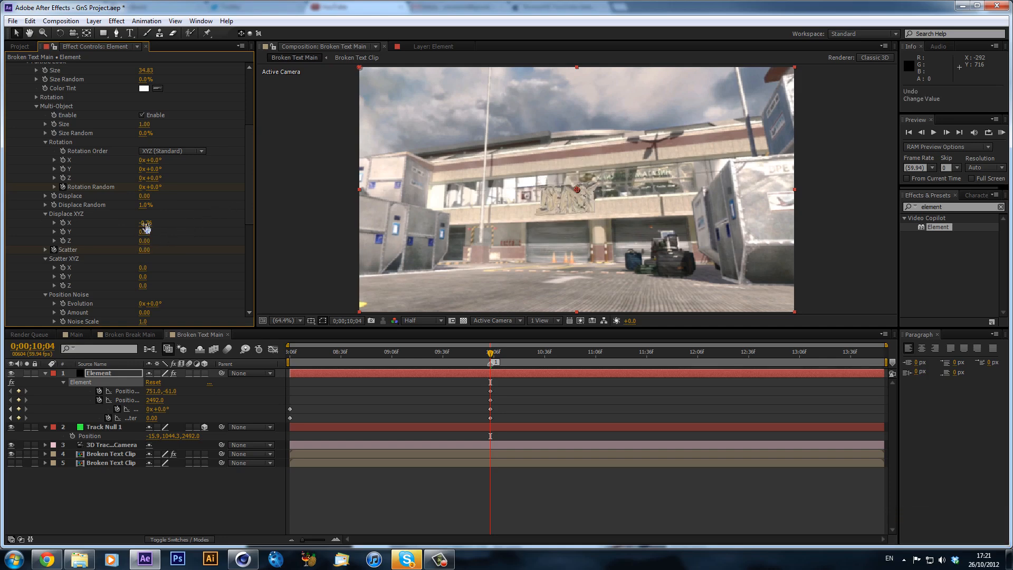
{"action": "key", "text": "Return"}
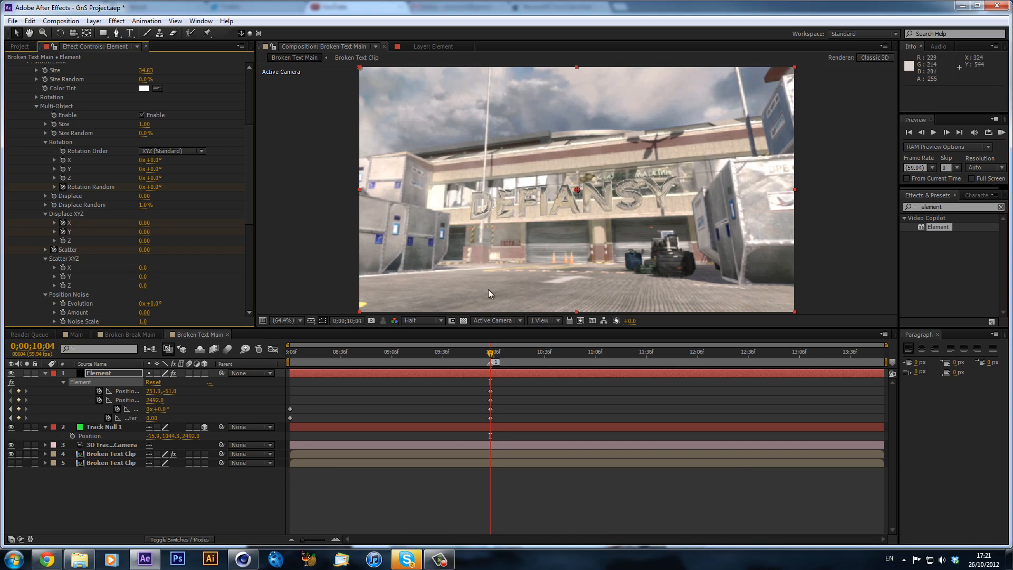
At 0;00;08;06, keyframe Multi-Object's Displace X at -0.62 and Displace Y at 1.77.
{"action": "left_click_drag", "start_coordinate": [299, 355], "coordinate": [280, 358]}
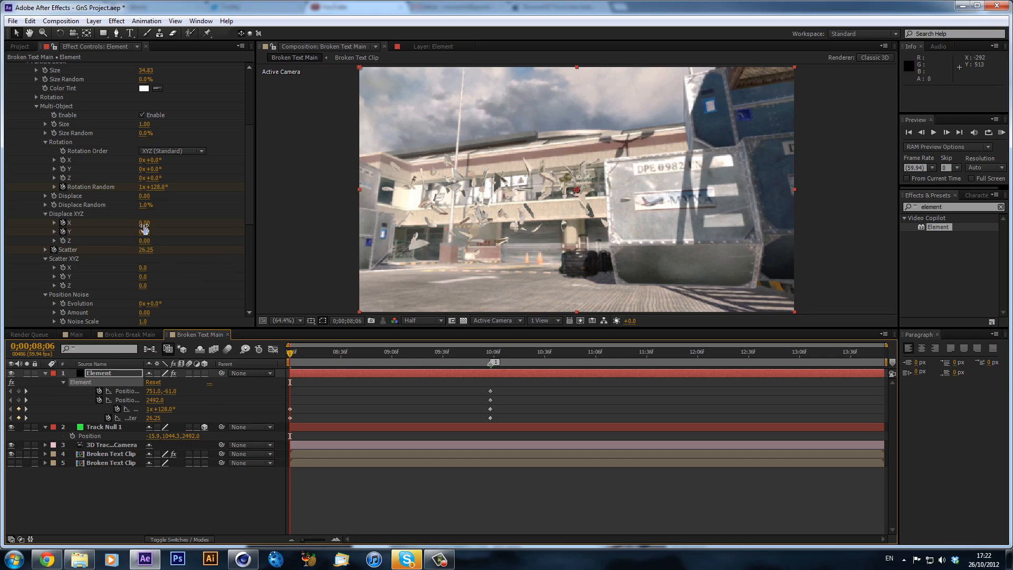
{"action": "left_click_drag", "start_coordinate": [143, 223], "coordinate": [243, 238]}
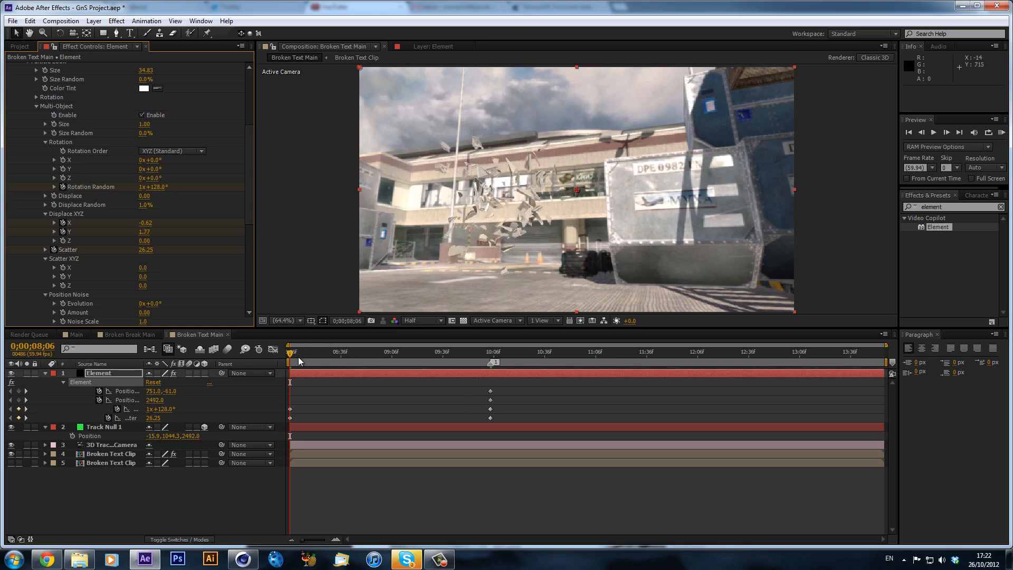
{"action": "scroll", "coordinate": [105, 155], "scroll_direction": "up", "scroll_amount": 5}
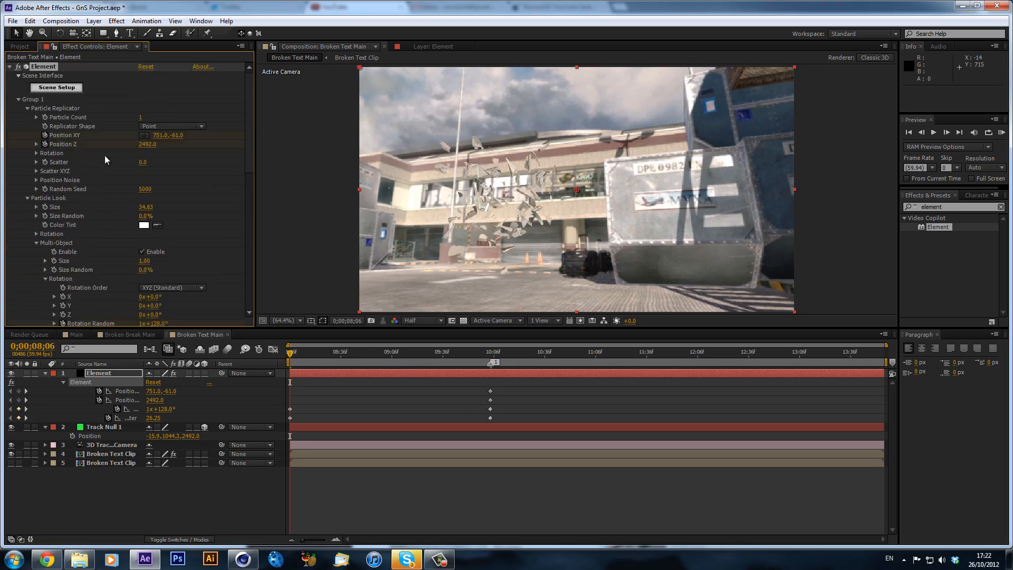
At 0;00;08;06, keyframe the Element group's Position XY at -2875.0, -764.0 and Position Z at 7522.0.
{"action": "left_click_drag", "start_coordinate": [142, 146], "coordinate": [32, 157]}
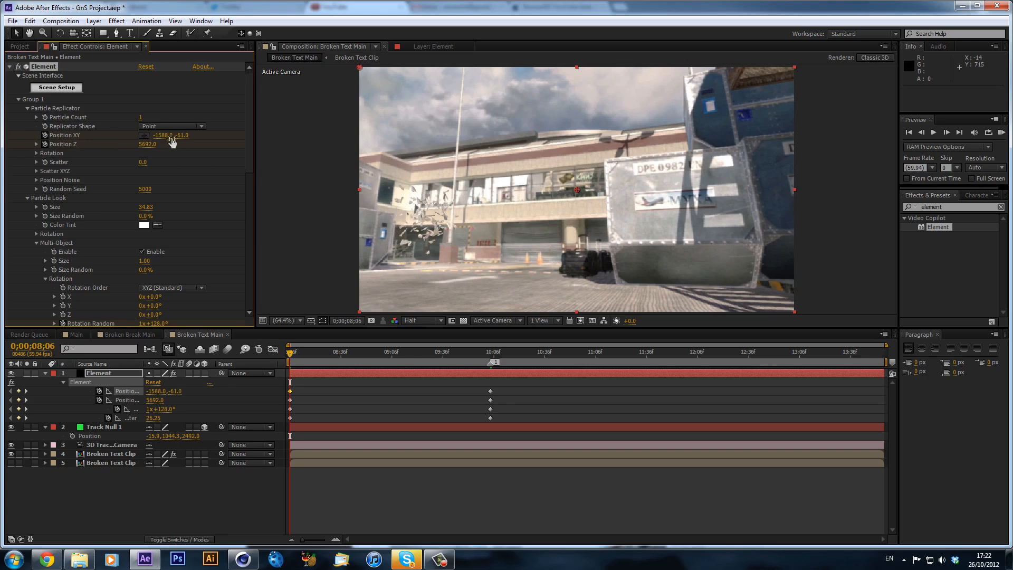
{"action": "left_click_drag", "start_coordinate": [164, 136], "coordinate": [143, 146], "text": "shift"}
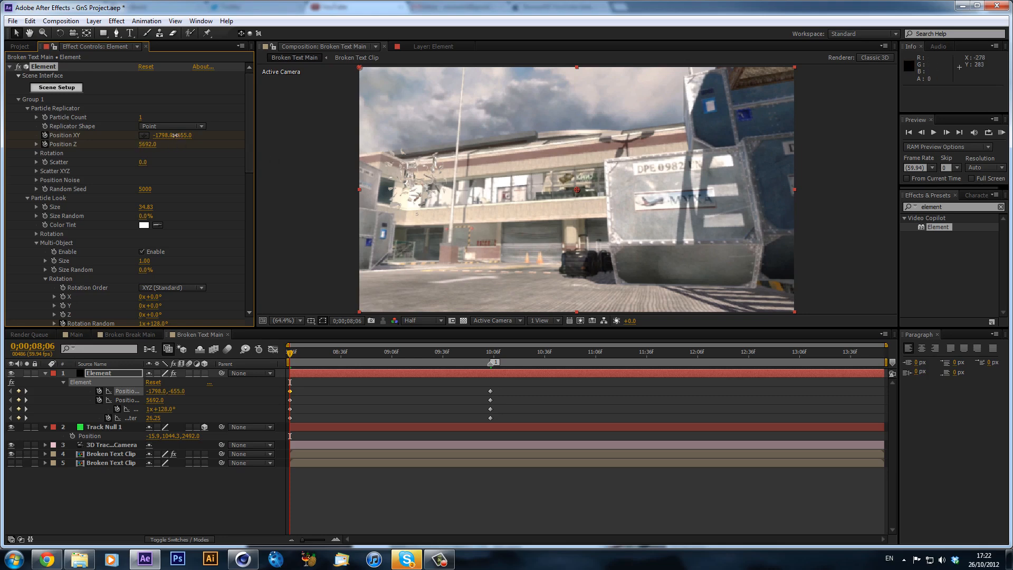
{"action": "left_click_drag", "start_coordinate": [174, 135], "coordinate": [95, 151]}
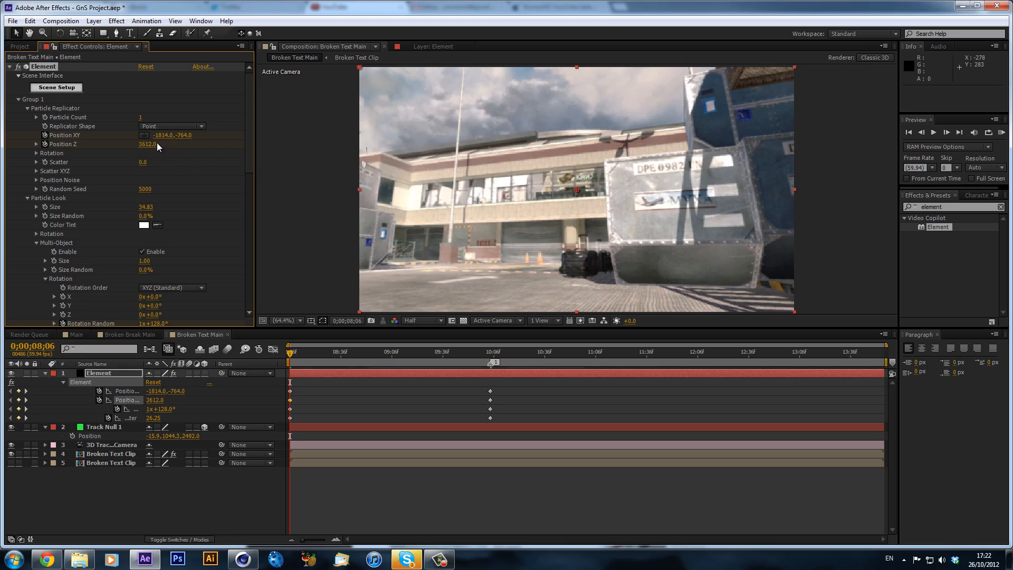
{"action": "left_click", "coordinate": [201, 146]}
{"action": "left_click_drag", "start_coordinate": [149, 145], "coordinate": [356, 159]}
{"action": "left_click_drag", "start_coordinate": [172, 138], "coordinate": [22, 225]}
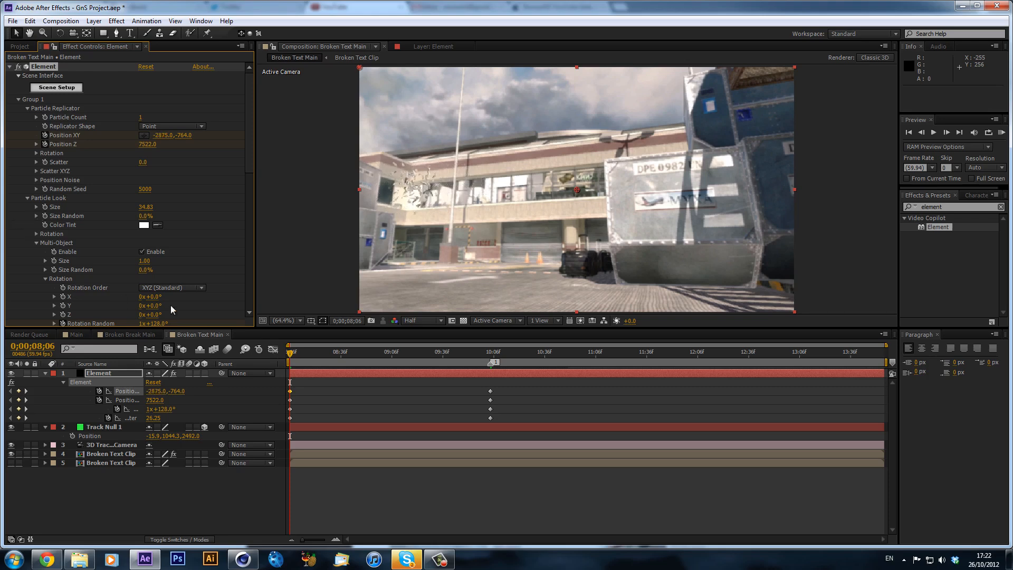
At 0;00;08;06, set Multi-Object's Displace X to -0.07 and the replicator's Position X to -2379.0.
{"action": "scroll", "coordinate": [170, 305], "scroll_direction": "down", "scroll_amount": 3}
{"action": "left_click_drag", "start_coordinate": [142, 289], "coordinate": [168, 281]}
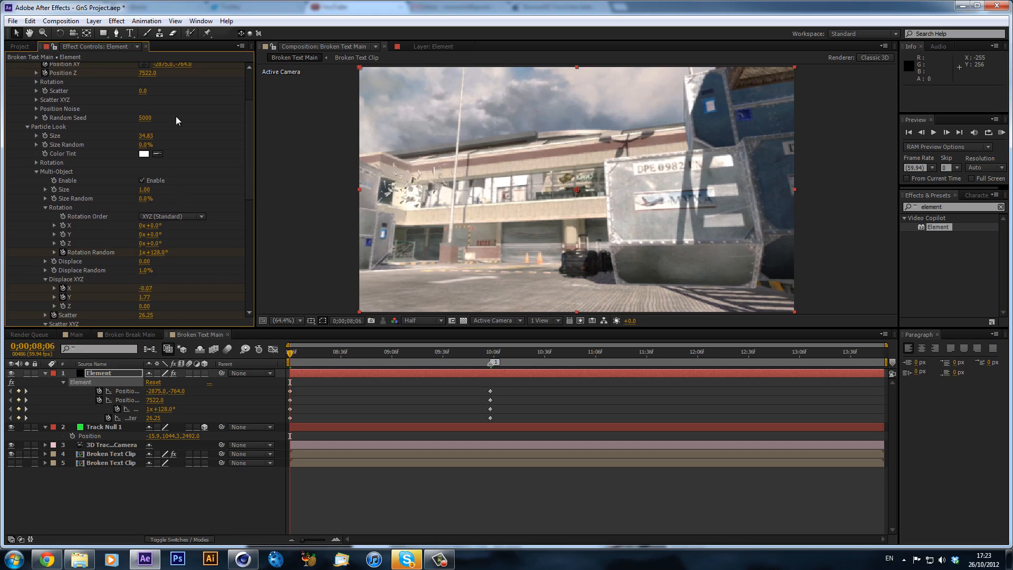
{"action": "scroll", "coordinate": [176, 116], "scroll_direction": "up", "scroll_amount": 3}
{"action": "left_click_drag", "start_coordinate": [168, 134], "coordinate": [418, 131]}
{"action": "left_click_drag", "start_coordinate": [316, 358], "coordinate": [240, 421]}
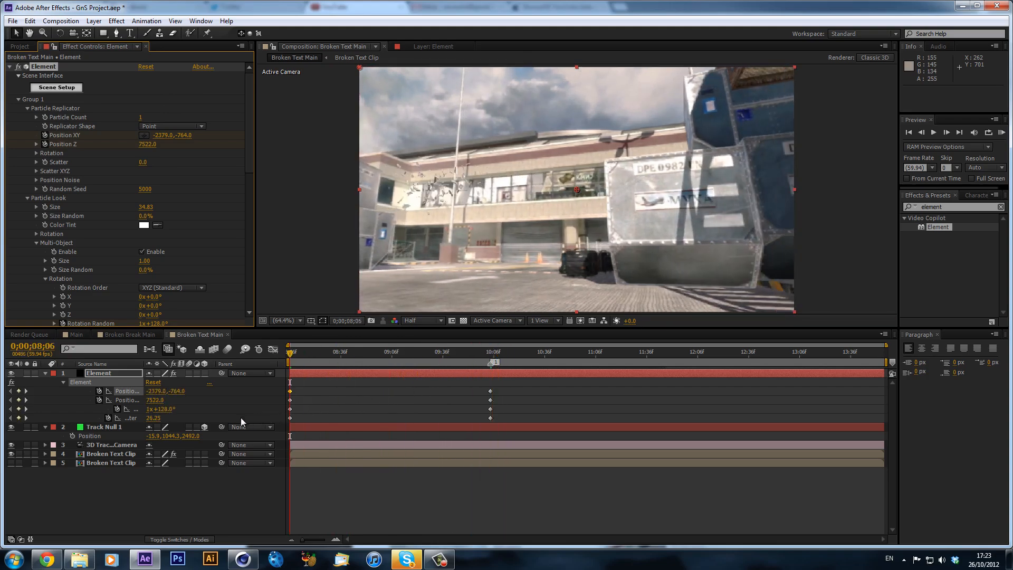
Duplicate the Element layer and set the copy's Position X to -1053.0, Rotation Random to 1x+36.0° and Scatter to 37.01.
{"action": "left_click", "coordinate": [106, 397]}
{"action": "key", "text": "ctrl+d"}
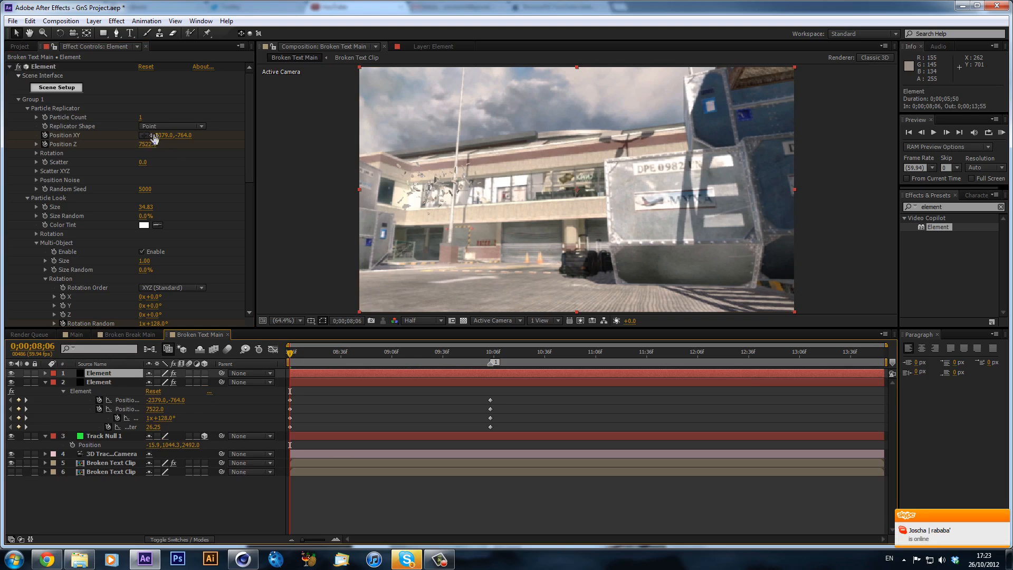
{"action": "left_click_drag", "start_coordinate": [155, 137], "coordinate": [869, 152]}
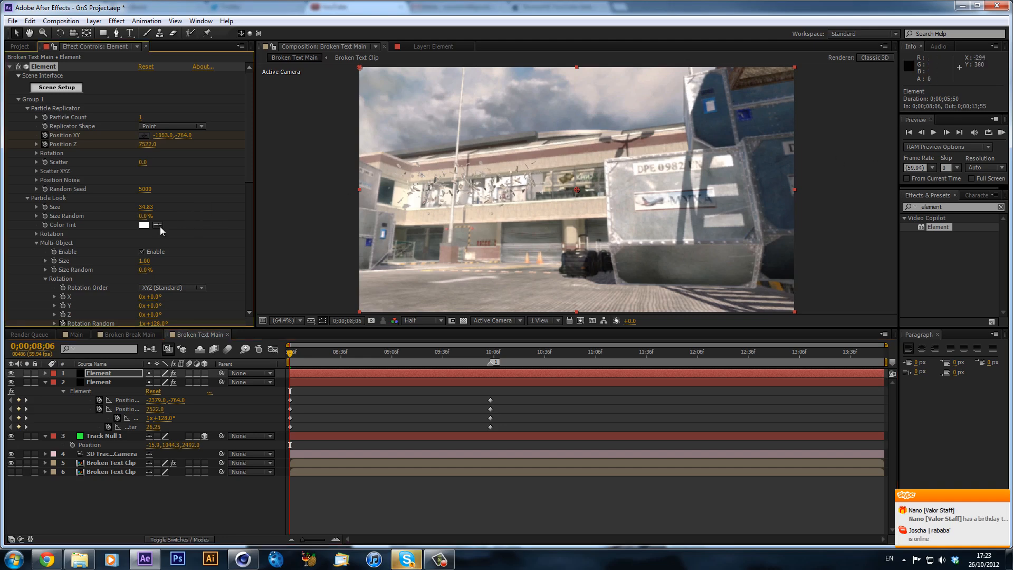
{"action": "scroll", "coordinate": [166, 279], "scroll_direction": "down", "scroll_amount": 5}
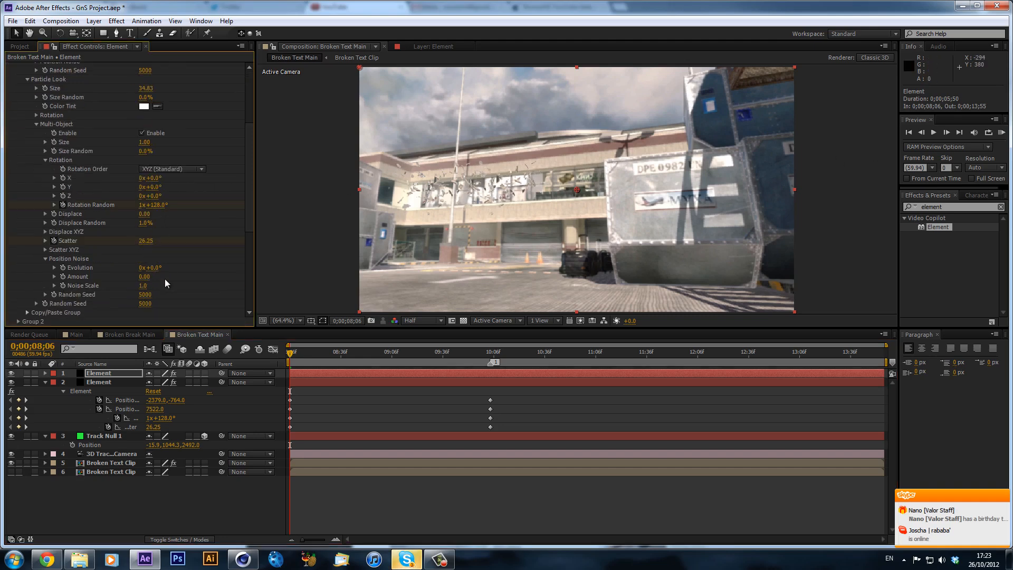
{"action": "left_click_drag", "start_coordinate": [160, 201], "coordinate": [108, 206]}
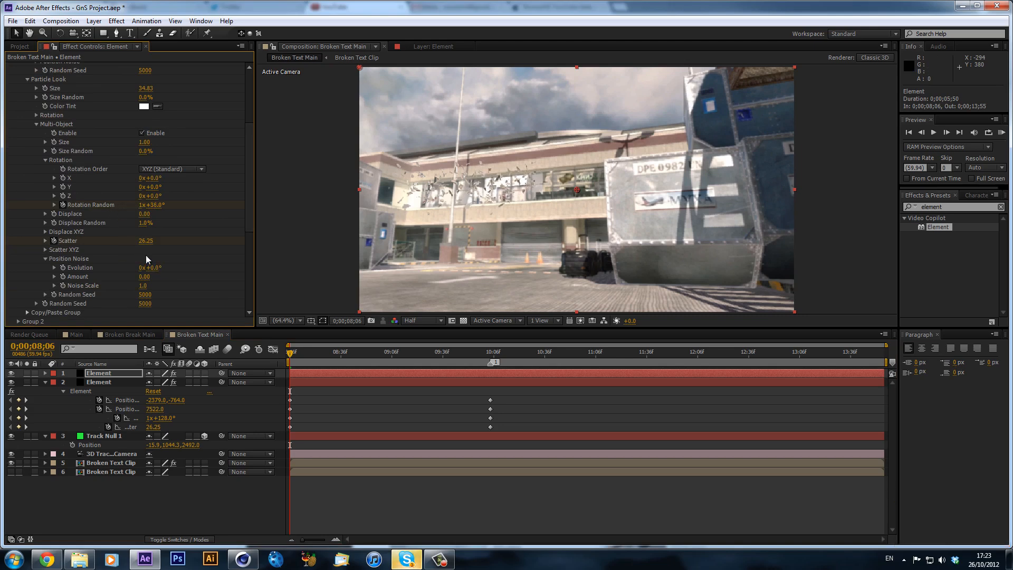
{"action": "left_click_drag", "start_coordinate": [143, 245], "coordinate": [194, 245]}
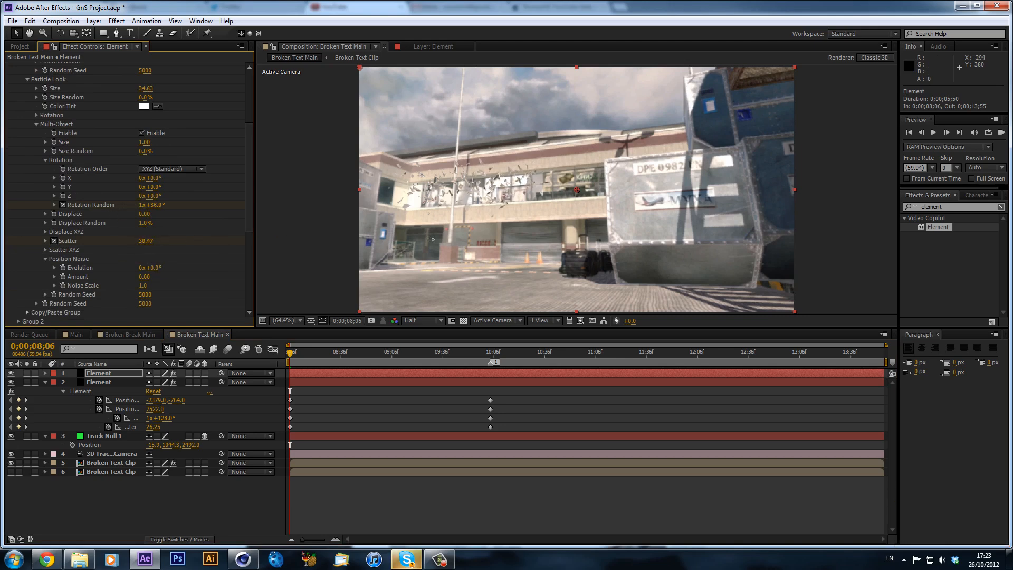
{"action": "left_click_drag", "start_coordinate": [717, 256], "coordinate": [728, 257]}
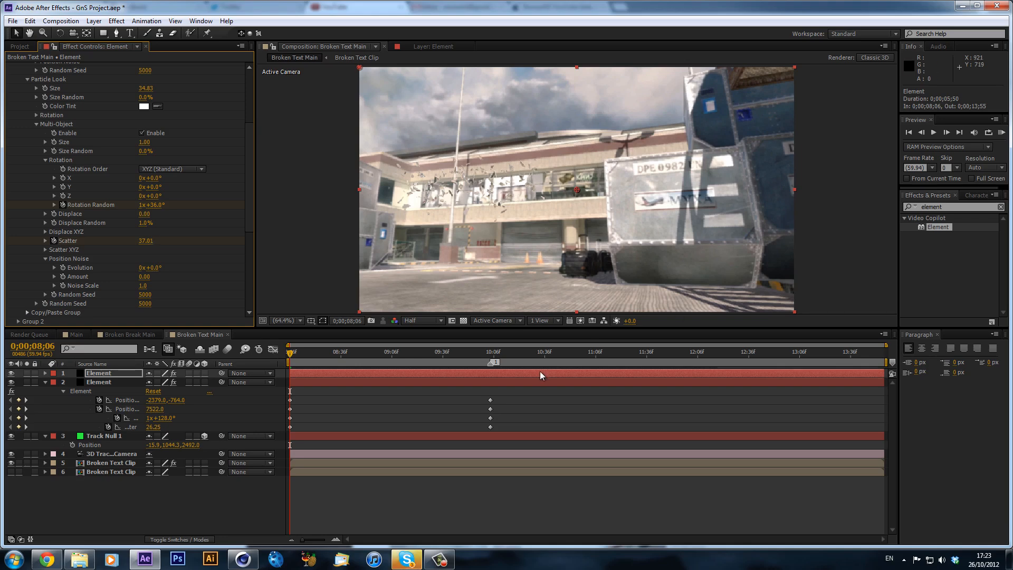
{"action": "scroll", "coordinate": [193, 145], "scroll_direction": "up", "scroll_amount": 5}
{"action": "left_click_drag", "start_coordinate": [165, 140], "coordinate": [733, 139]}
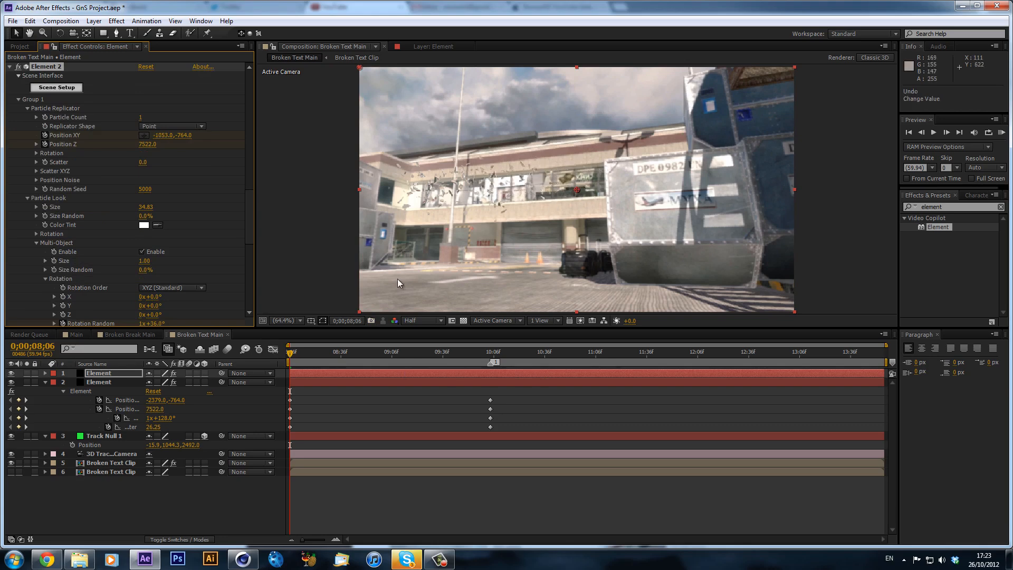
{"action": "key", "text": "ctrl+z"}
Duplicate the uppermost Element layer and set the new copy's Position X to -49.0, Rotation Random to 1x+154.0° and Scatter to 34.78.
{"action": "left_click", "coordinate": [104, 377]}
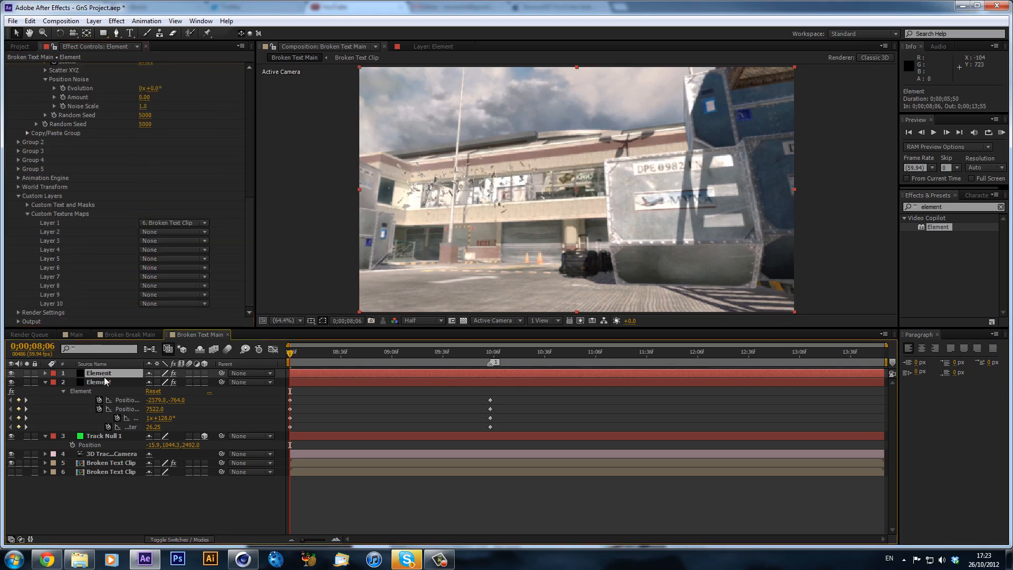
{"action": "key", "text": "ctrl+d"}
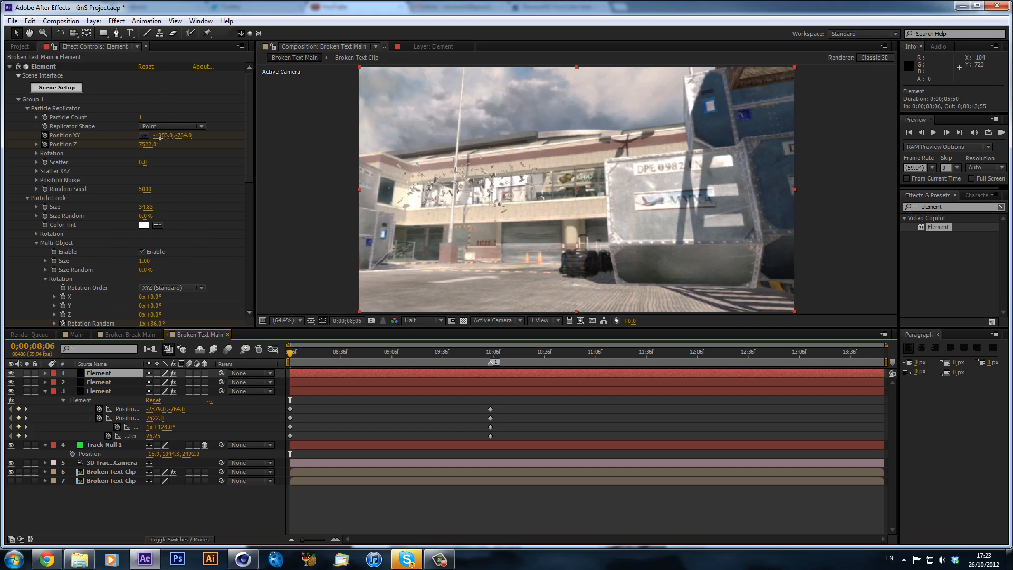
{"action": "left_click_drag", "start_coordinate": [162, 138], "coordinate": [711, 158]}
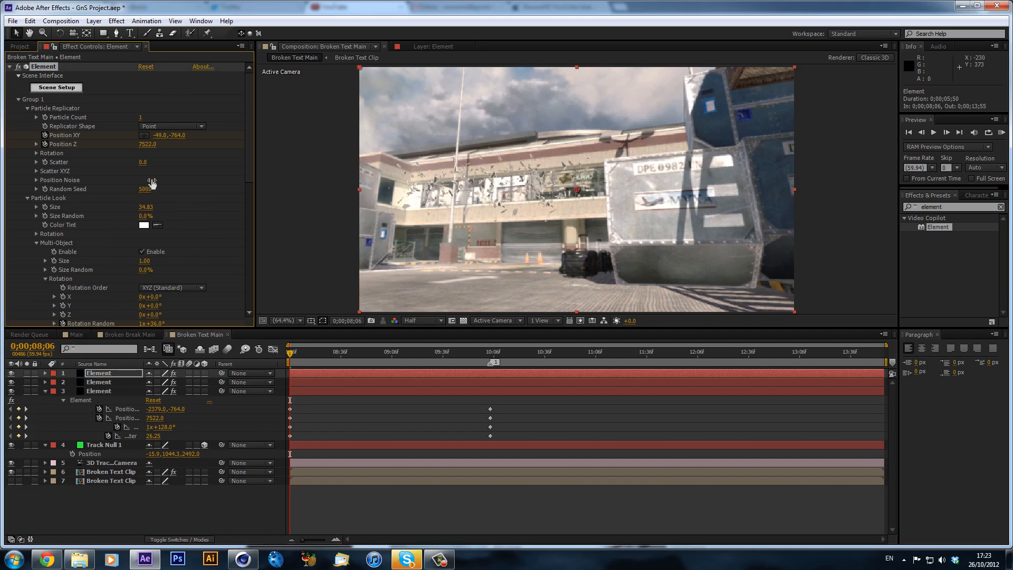
{"action": "scroll", "coordinate": [153, 276], "scroll_direction": "down", "scroll_amount": 2}
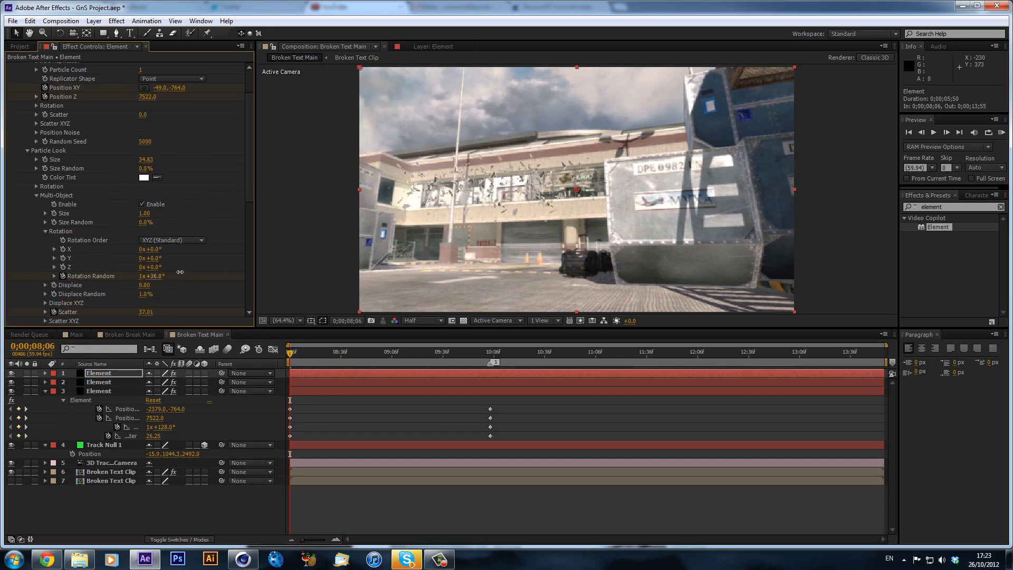
{"action": "left_click_drag", "start_coordinate": [180, 271], "coordinate": [212, 265]}
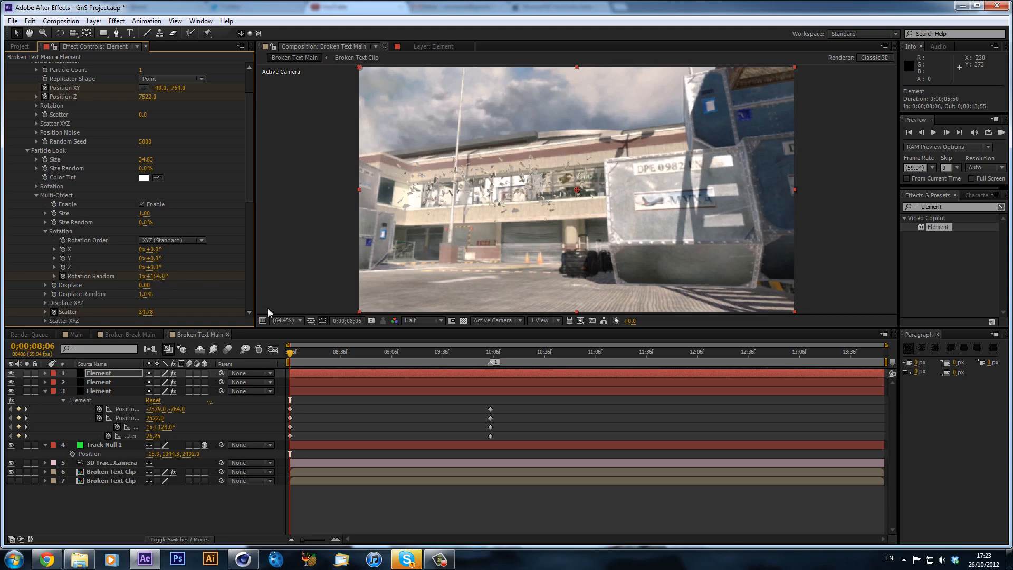
Preview how the three Element layers' shards assemble into the text at 0;00;08;24 and 0;00;09;55.
{"action": "left_click_drag", "start_coordinate": [324, 351], "coordinate": [320, 393]}
{"action": "scroll", "coordinate": [165, 182], "scroll_direction": "down", "scroll_amount": 3}
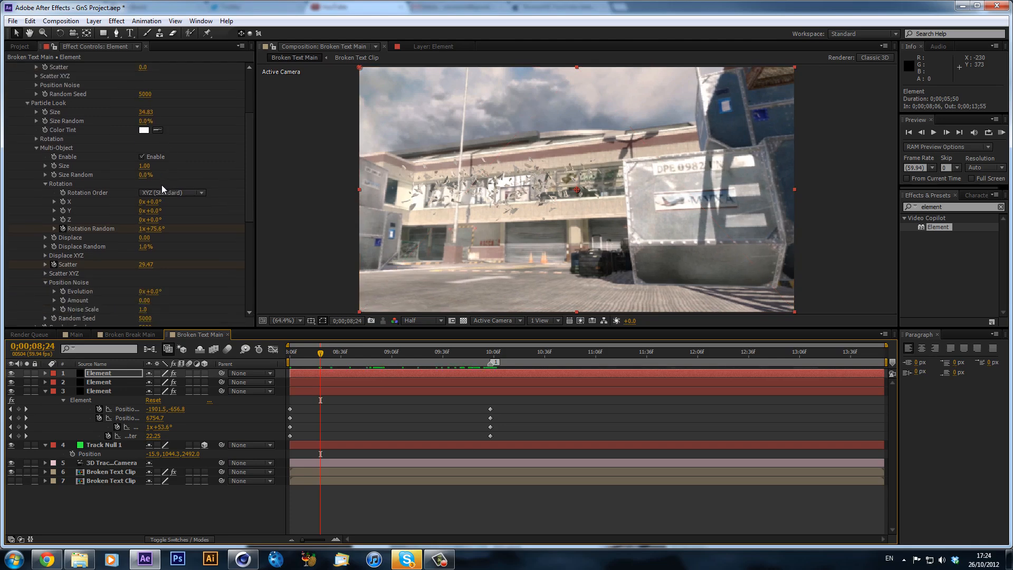
{"action": "scroll", "coordinate": [161, 184], "scroll_direction": "down", "scroll_amount": 2}
{"action": "scroll", "coordinate": [161, 185], "scroll_direction": "down", "scroll_amount": 2}
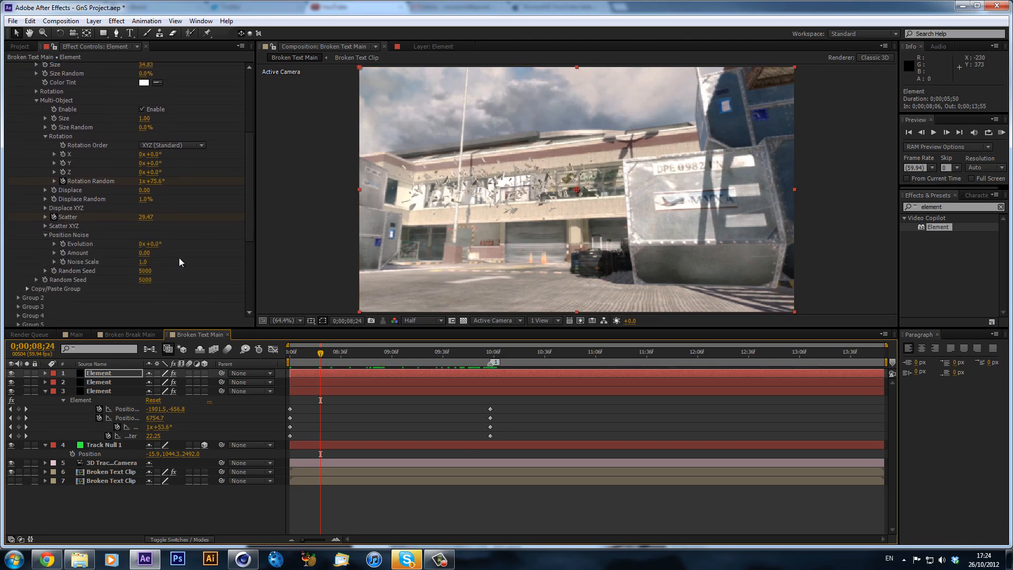
{"action": "left_click", "coordinate": [440, 559]}
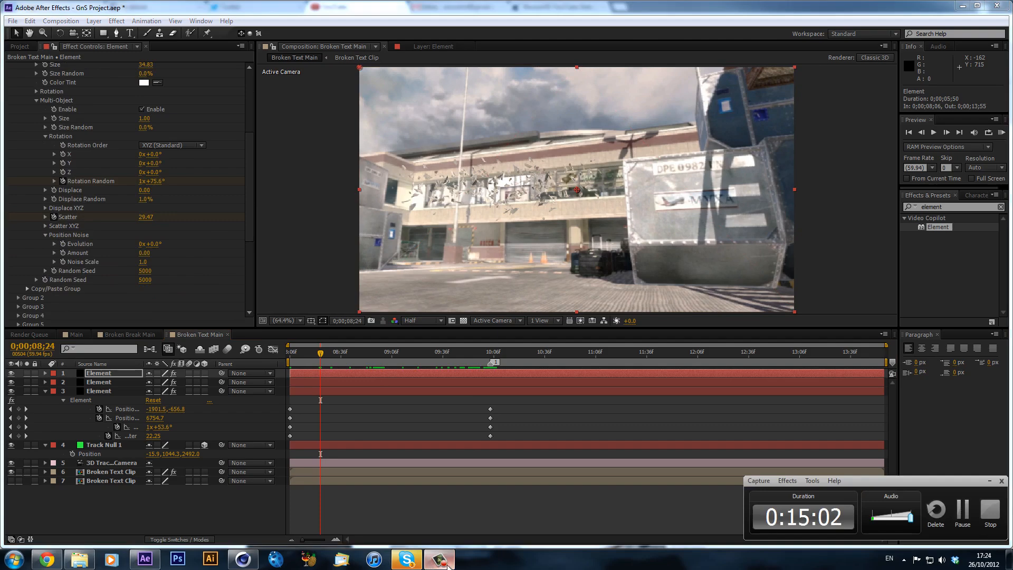
{"action": "left_click", "coordinate": [443, 560]}
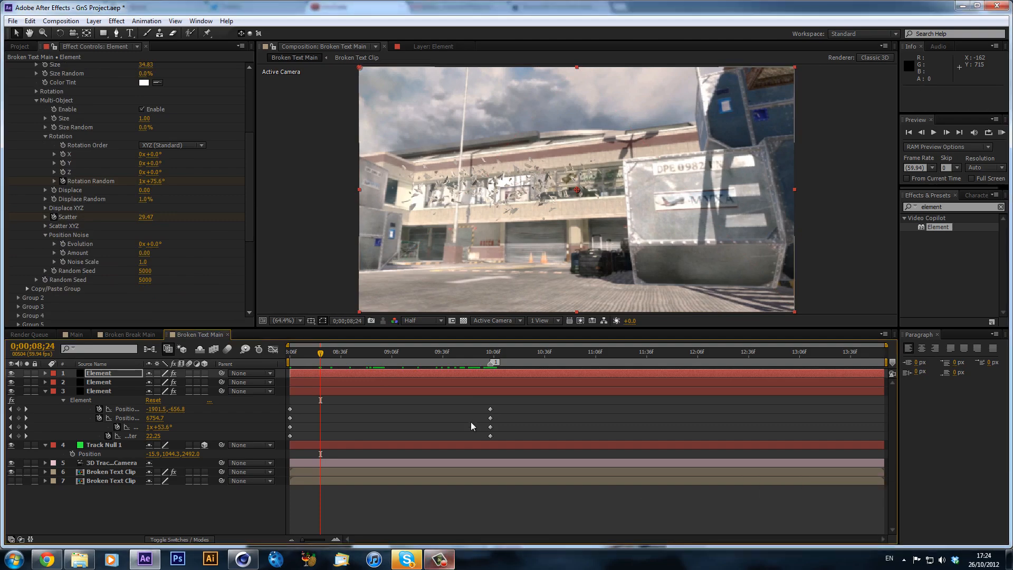
{"action": "left_click_drag", "start_coordinate": [326, 356], "coordinate": [476, 353]}
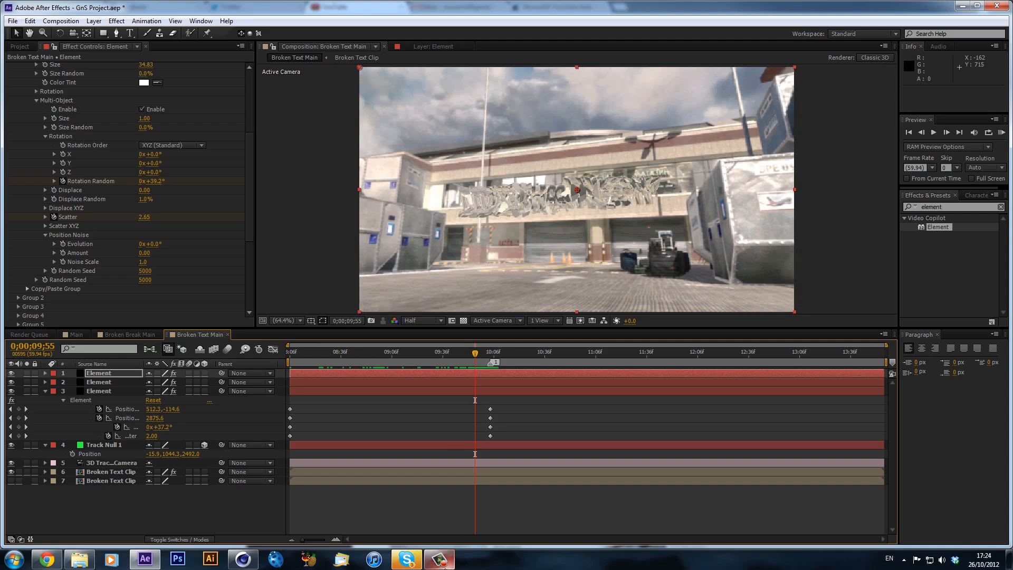
Open the Main composition and review its gameplay footage at 0;00;21;04, 0;00;22;45 and 0;00;18;38.
{"action": "left_click", "coordinate": [438, 559]}
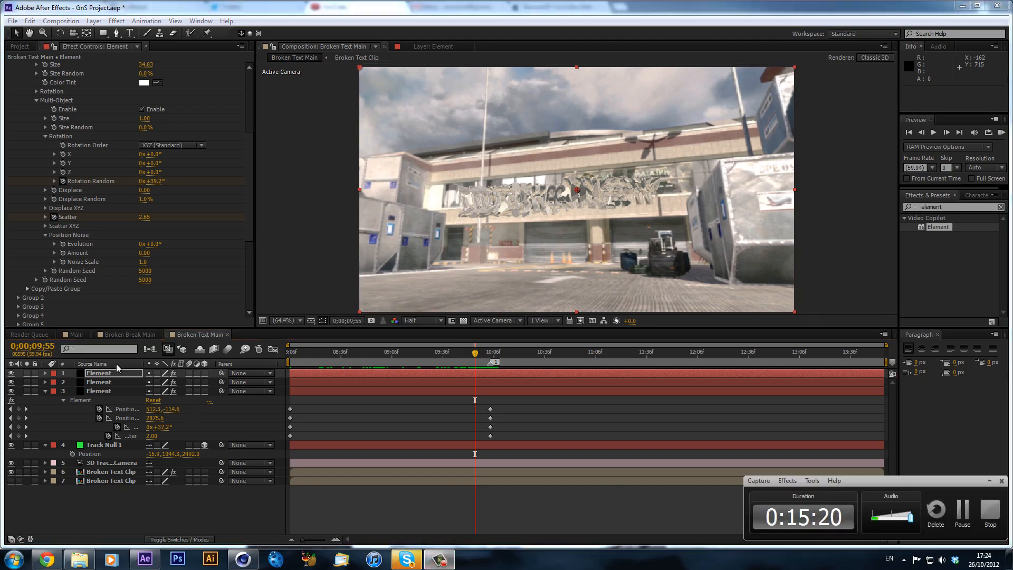
{"action": "left_click", "coordinate": [75, 334]}
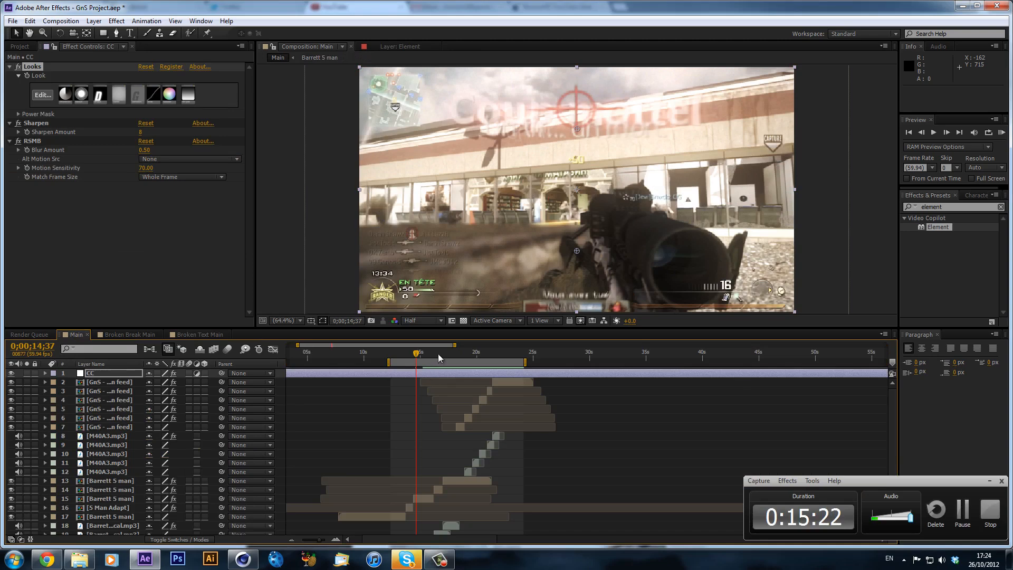
{"action": "left_click", "coordinate": [488, 357]}
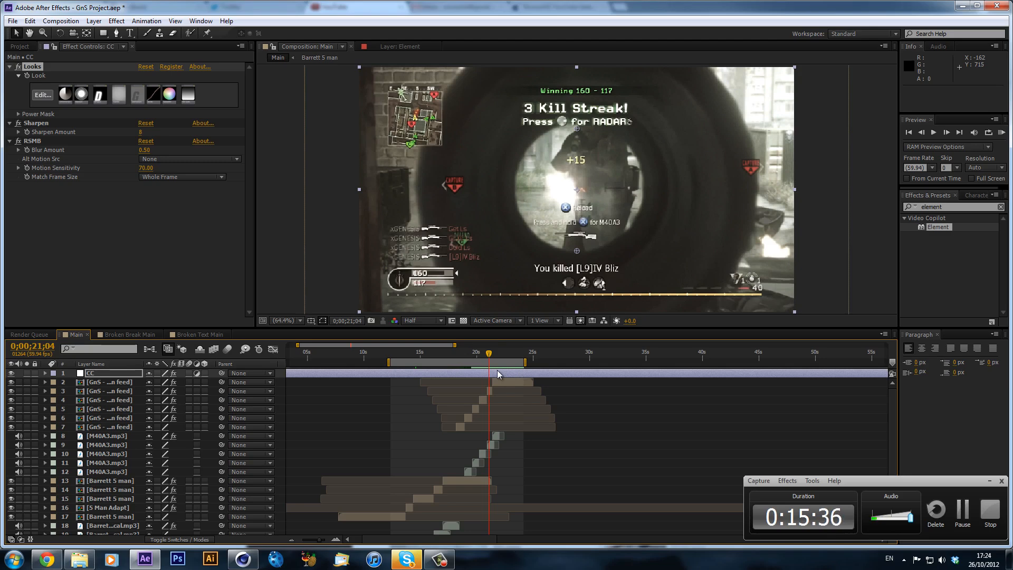
{"action": "left_click", "coordinate": [508, 354]}
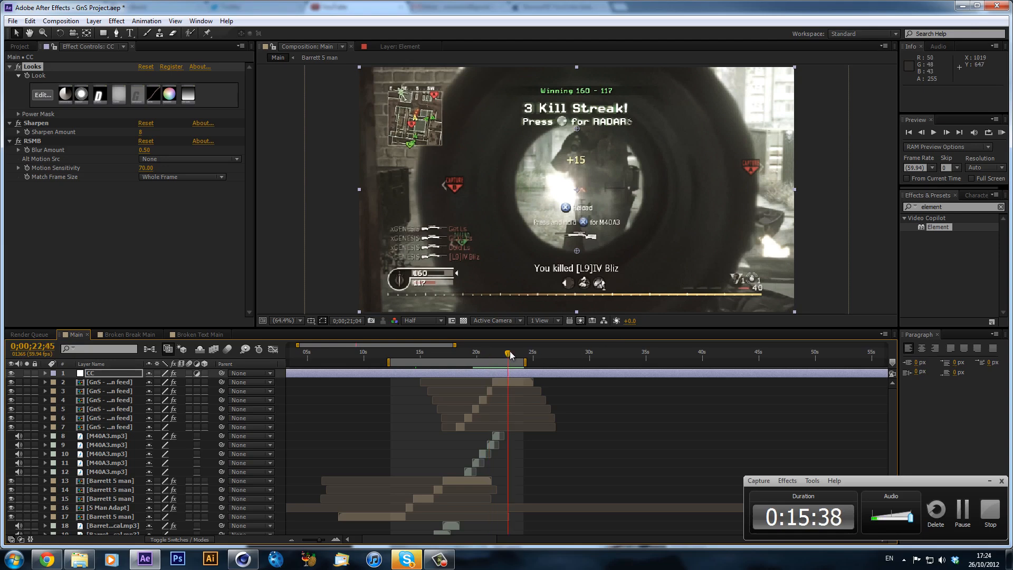
{"action": "left_click", "coordinate": [483, 354]}
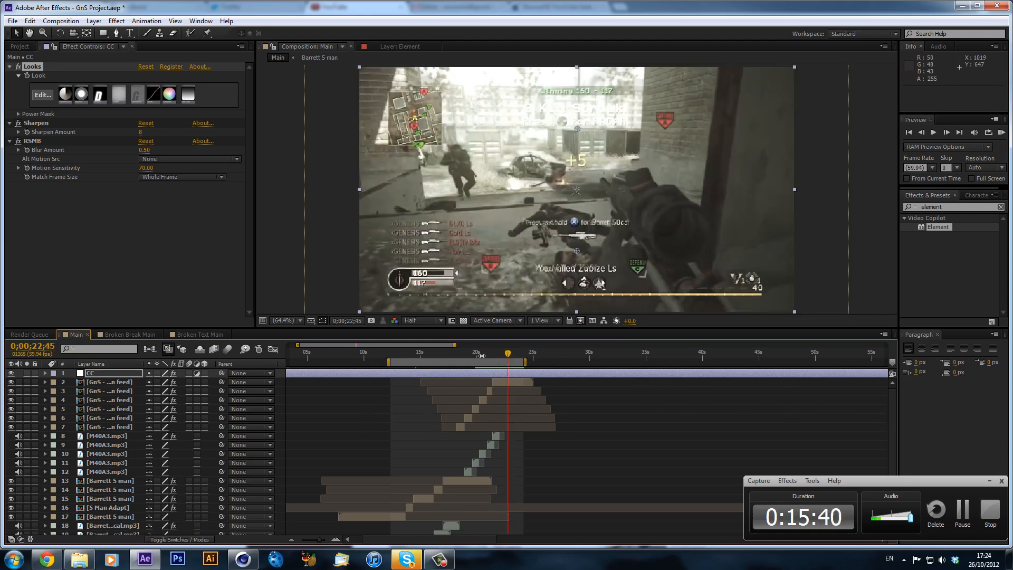
{"action": "mouse_move", "coordinate": [473, 355]}
{"action": "left_mouse_down"}
{"action": "mouse_move", "coordinate": [453, 354]}
{"action": "mouse_move", "coordinate": [461, 357]}
{"action": "left_mouse_up"}
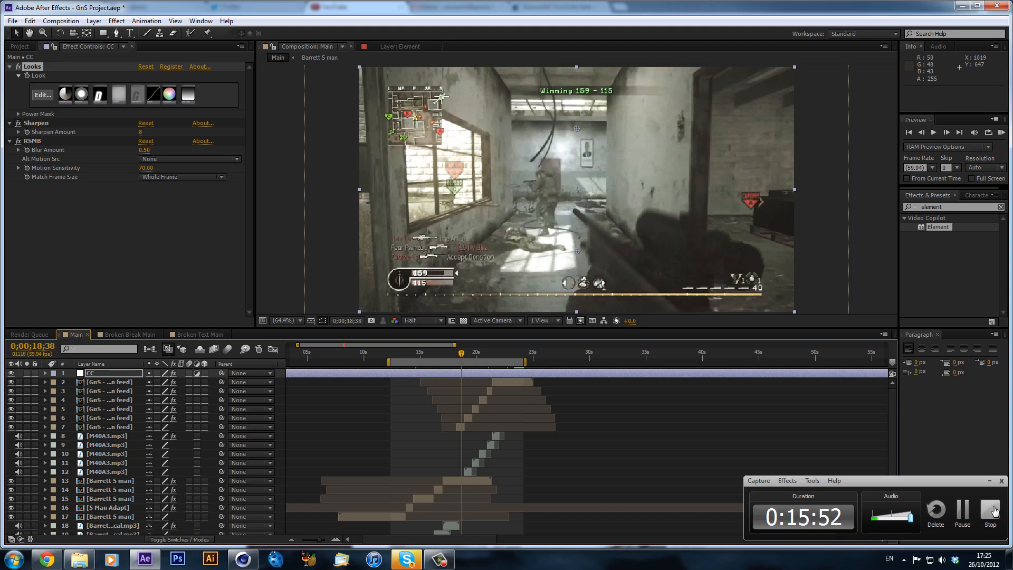
{"action": "left_click", "coordinate": [994, 511]}
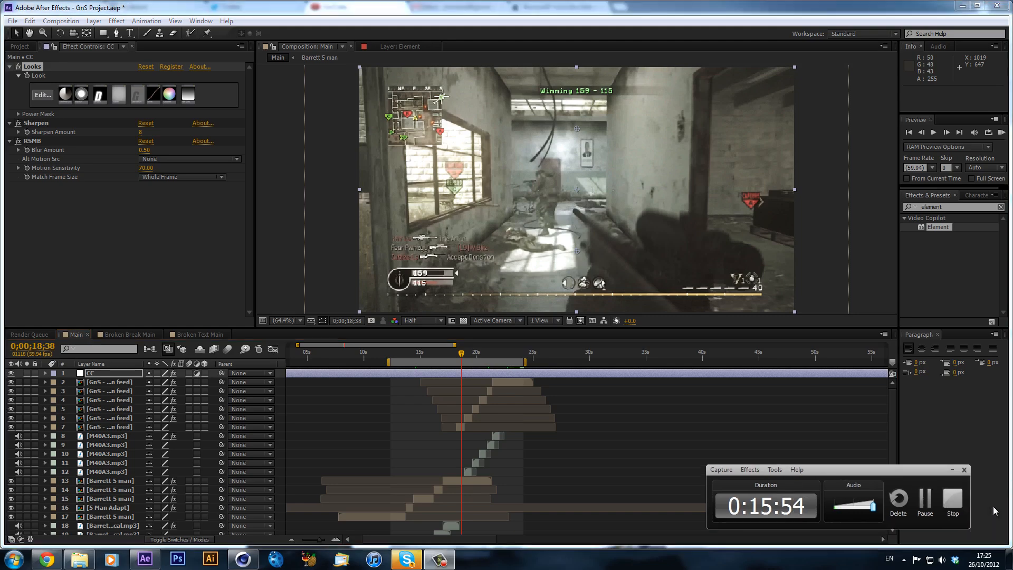